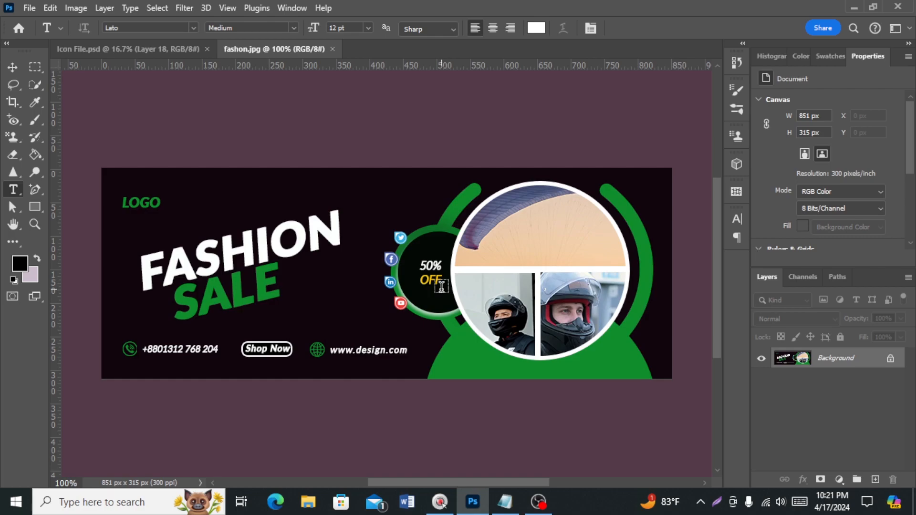
# Step: Create an 851 x 315 px, 300 ppi RGB document with a white background and fill a new layer with black
pyautogui.click(30, 10)
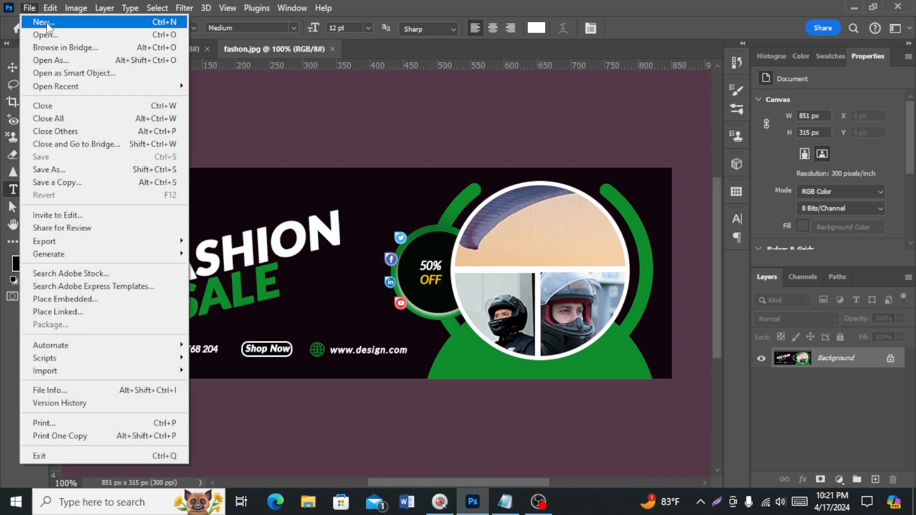
pyautogui.click(46, 23)
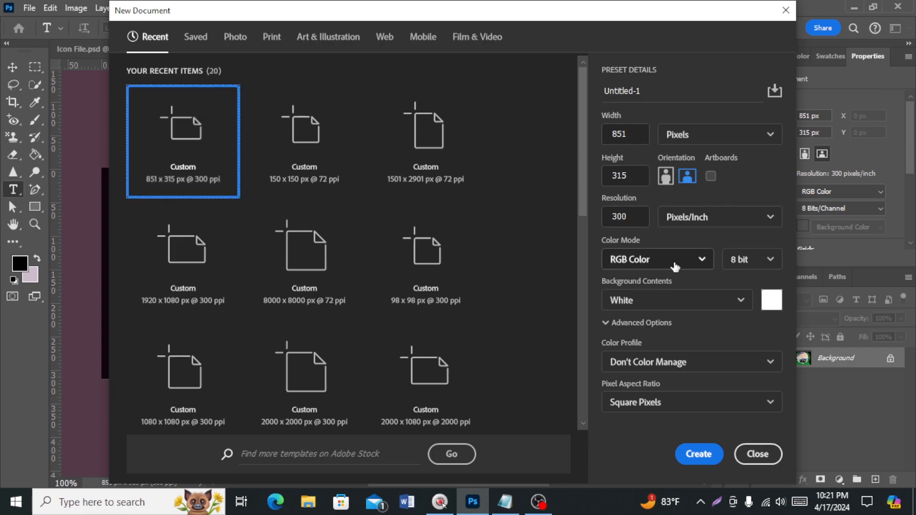
pyautogui.click(705, 462)
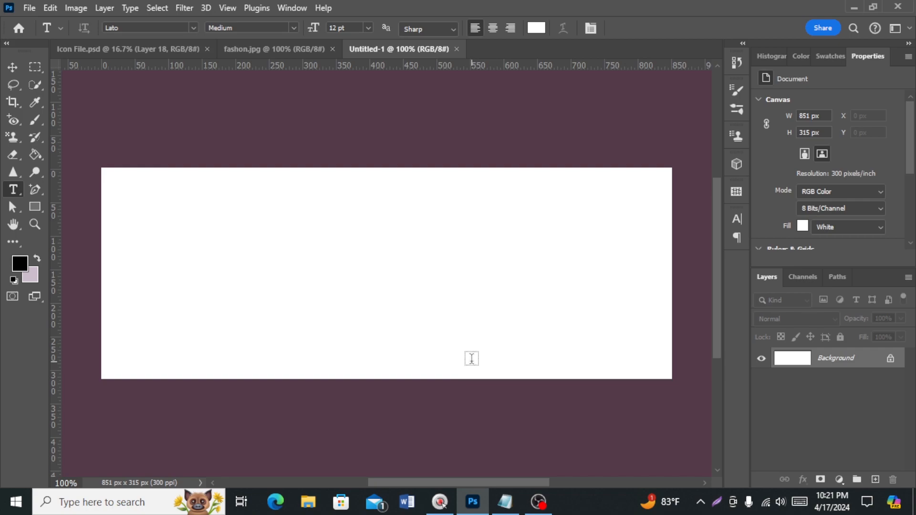
pyautogui.click(876, 480)
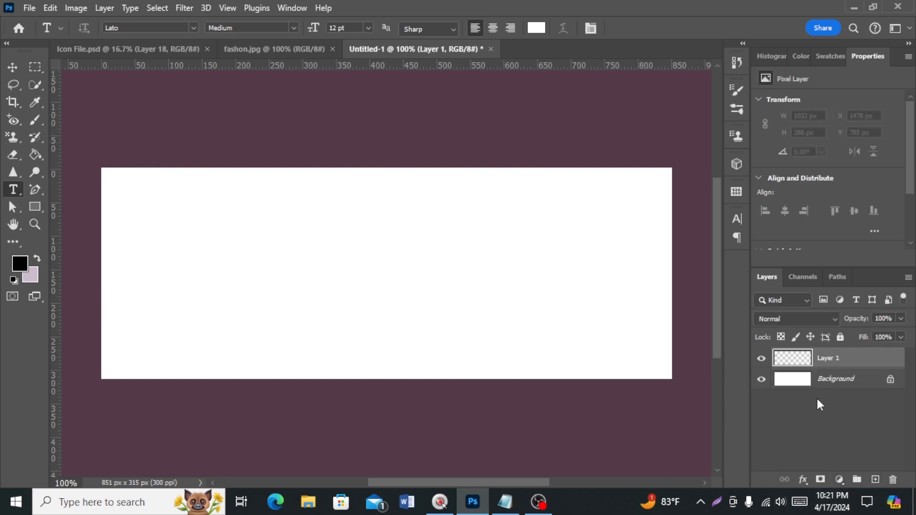
pyautogui.hotkey('alt', 'BackSpace')
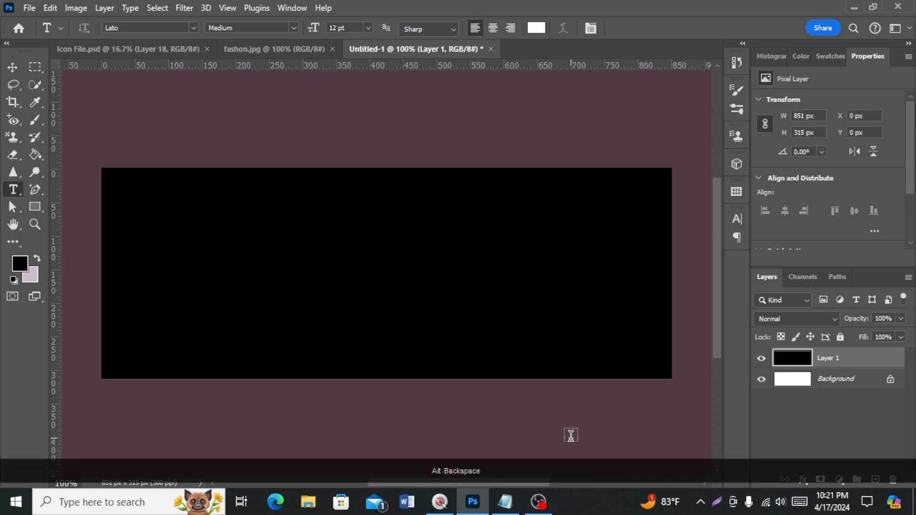
# Step: Duplicate the Background layer of fashon.jpg and move the copy into Untitled-1, aligned with the canvas as a design reference
pyautogui.click(279, 48)
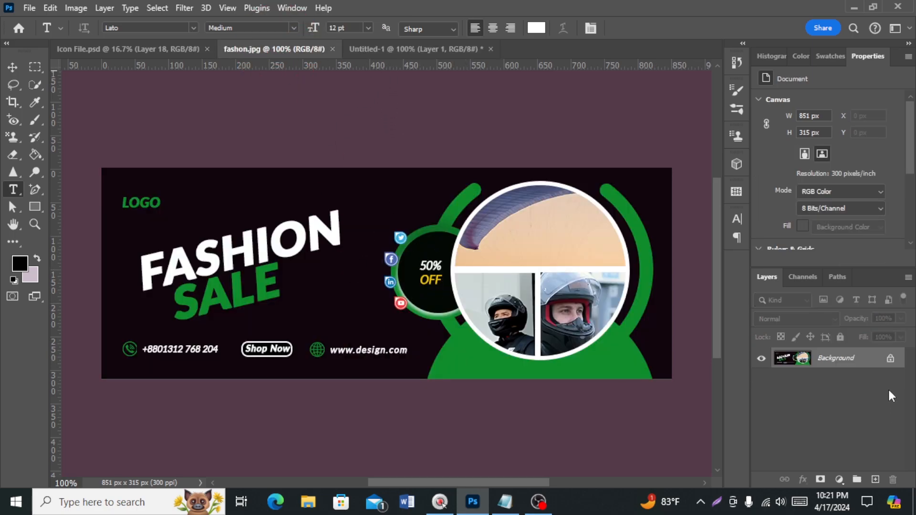
pyautogui.moveTo(845, 362); pyautogui.dragTo(877, 478)
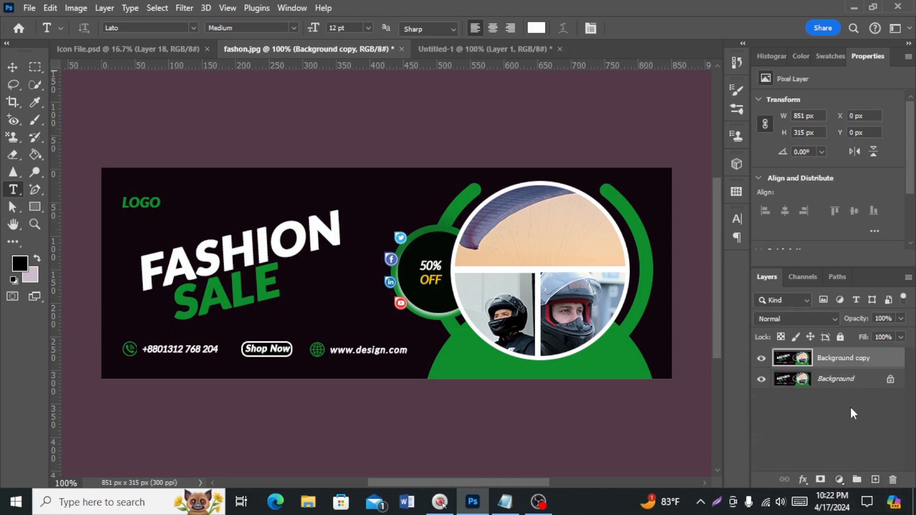
pyautogui.click(13, 67)
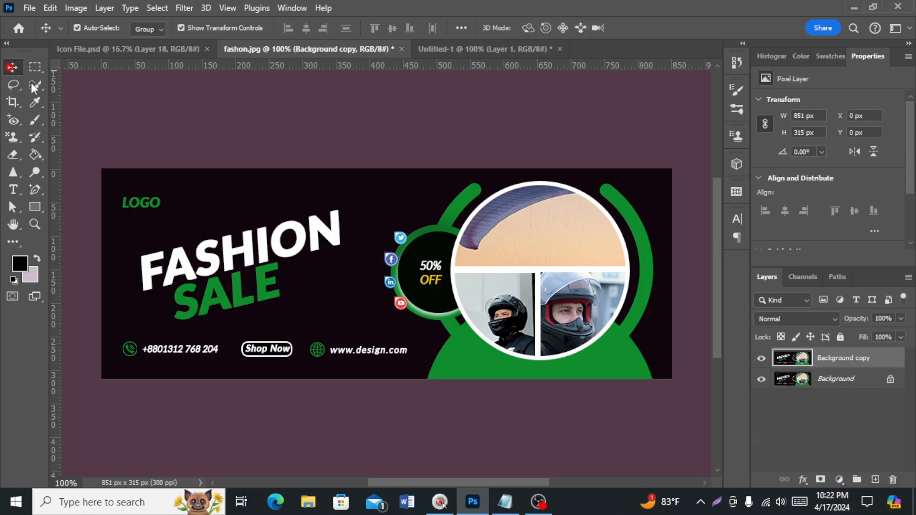
pyautogui.moveTo(358, 282); pyautogui.dragTo(431, 289)
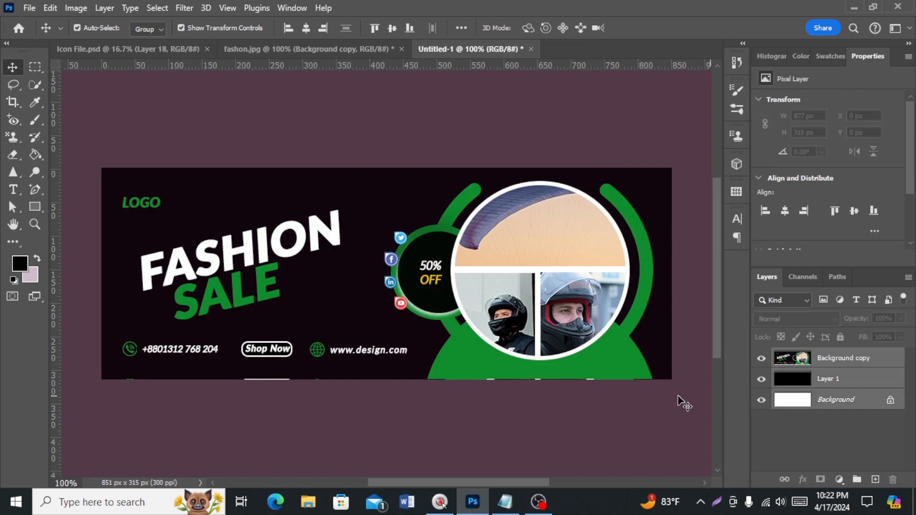
pyautogui.click(852, 379)
pyautogui.click(836, 355)
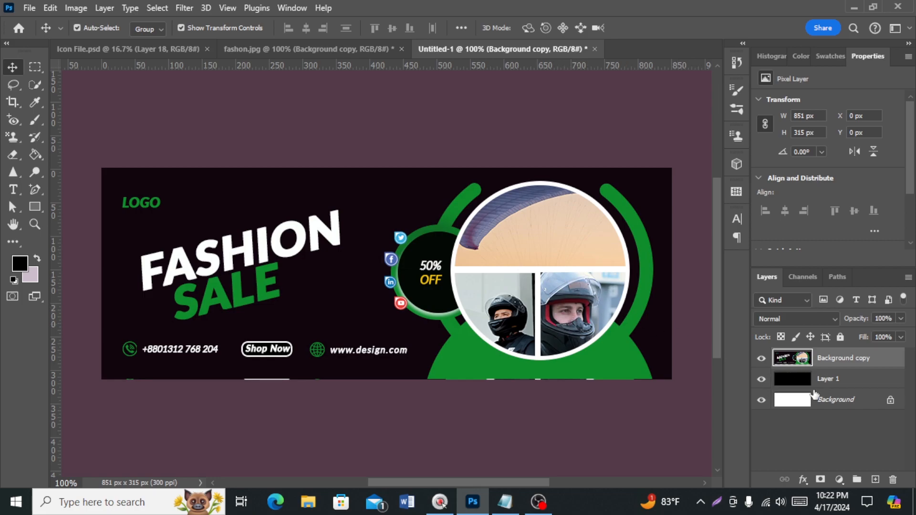
# Step: Draw a circle about 248 px in diameter over the banner's round photo frame with the Ellipse tool
pyautogui.click(34, 206)
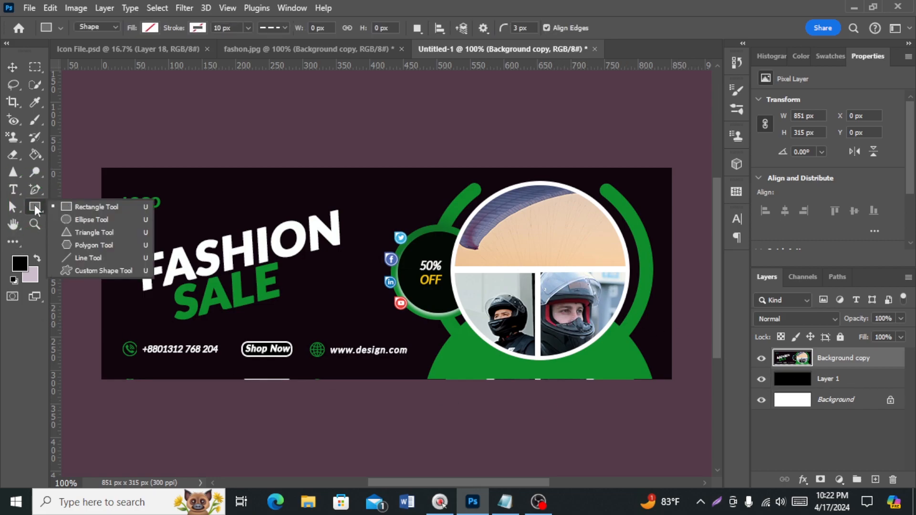
pyautogui.click(69, 220)
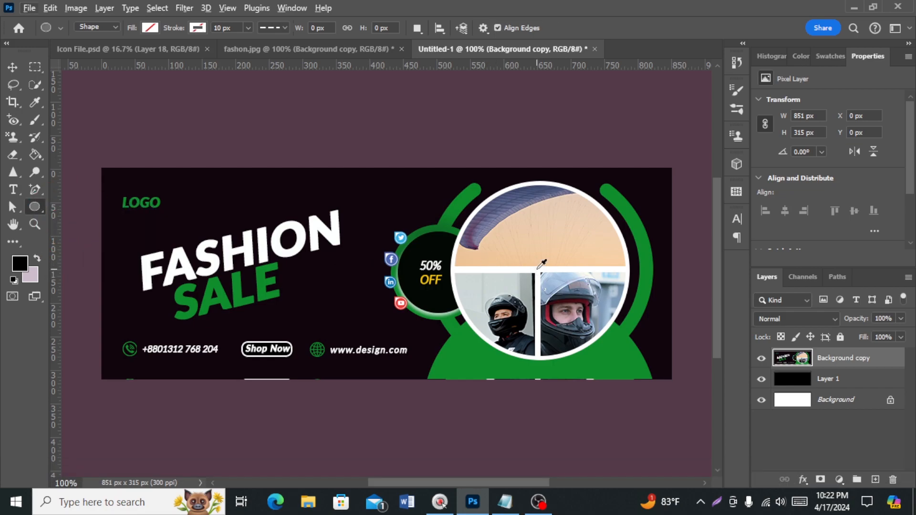
pyautogui.moveTo(541, 268); pyautogui.dragTo(689, 475)
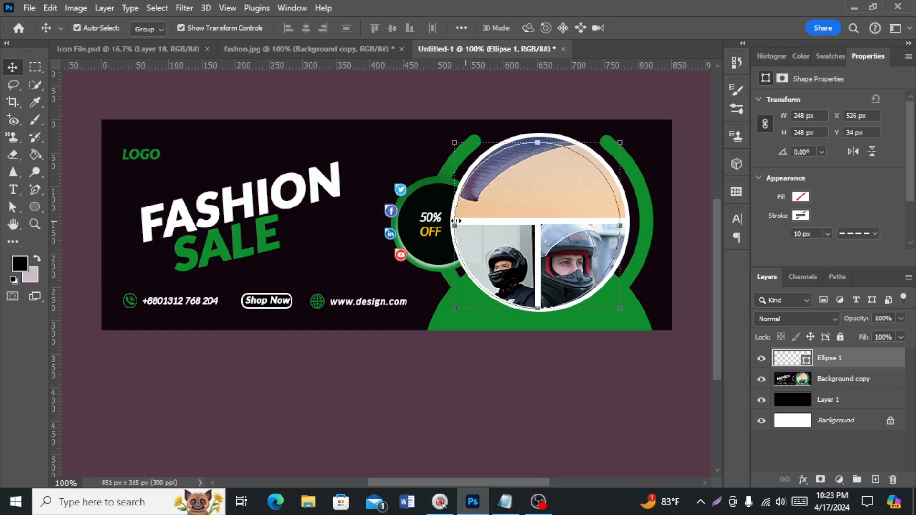
# Step: Fill the circle with light blue and shrink it to about 238 x 222 px
pyautogui.click(34, 208)
pyautogui.click(151, 28)
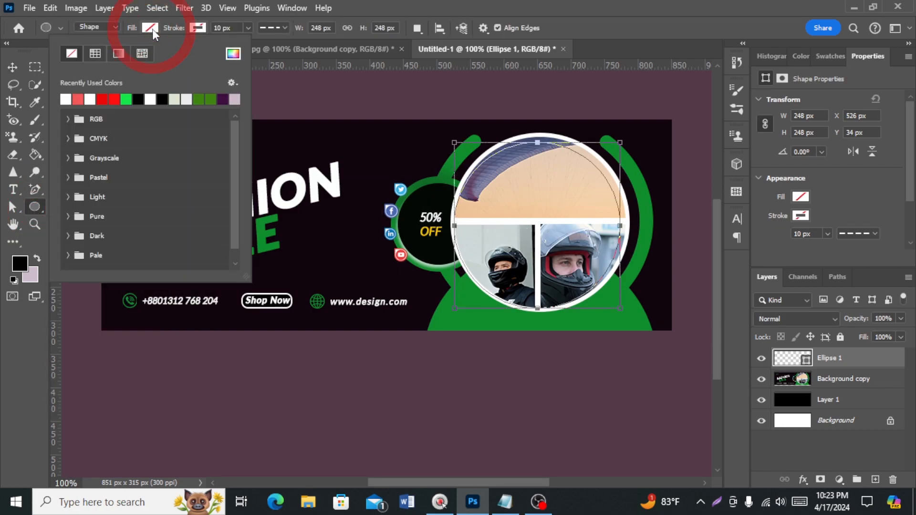
pyautogui.click(233, 53)
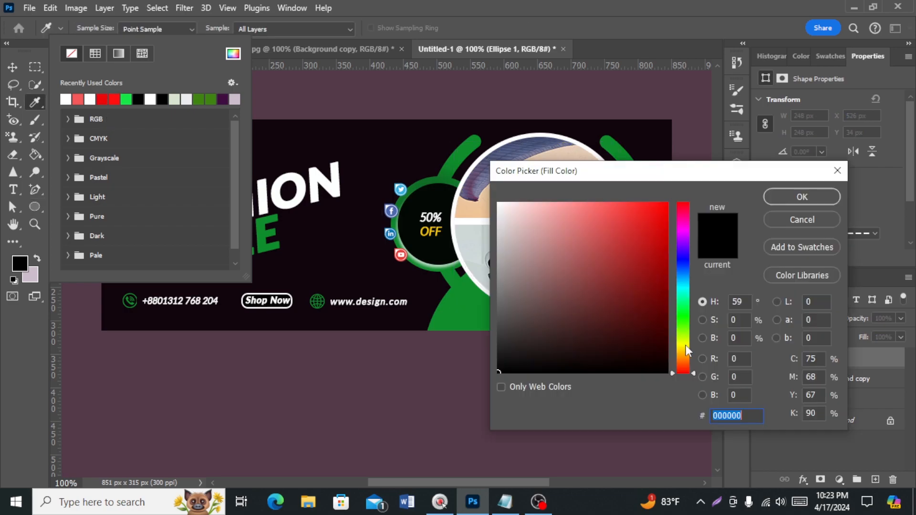
pyautogui.click(686, 345)
pyautogui.moveTo(642, 254); pyautogui.dragTo(645, 233)
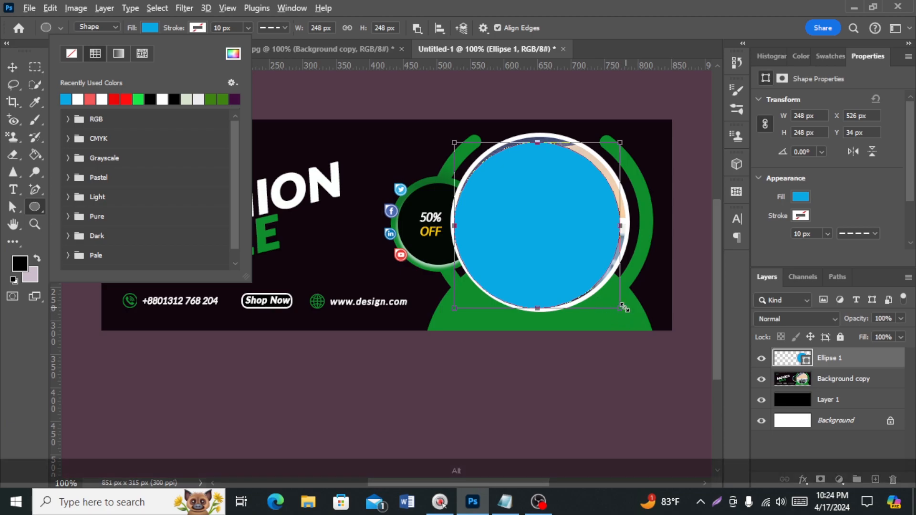
pyautogui.click(625, 308)
pyautogui.moveTo(625, 308); pyautogui.dragTo(617, 300)
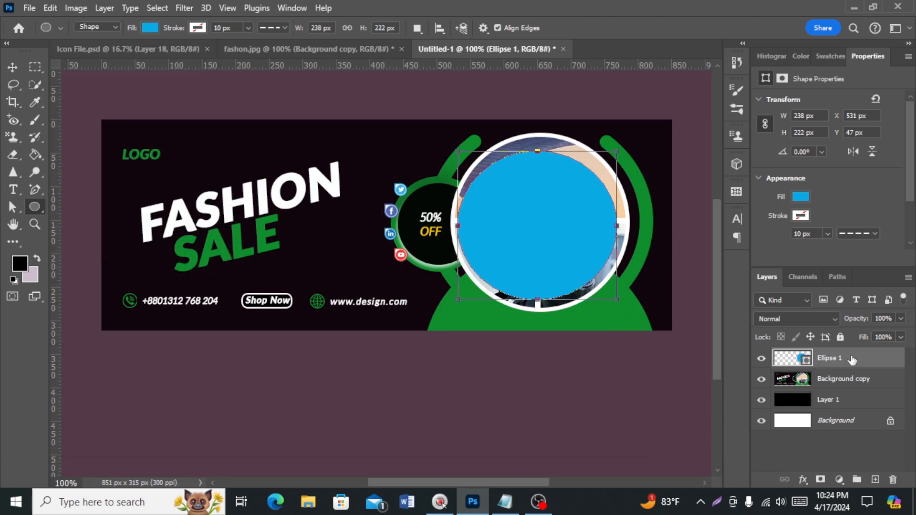
# Step: Duplicate the blue ellipse beneath the hidden original and enlarge the copy to about 305 x 284 px
pyautogui.hotkey('ctrl', 'j')
pyautogui.moveTo(838, 354); pyautogui.dragTo(865, 384)
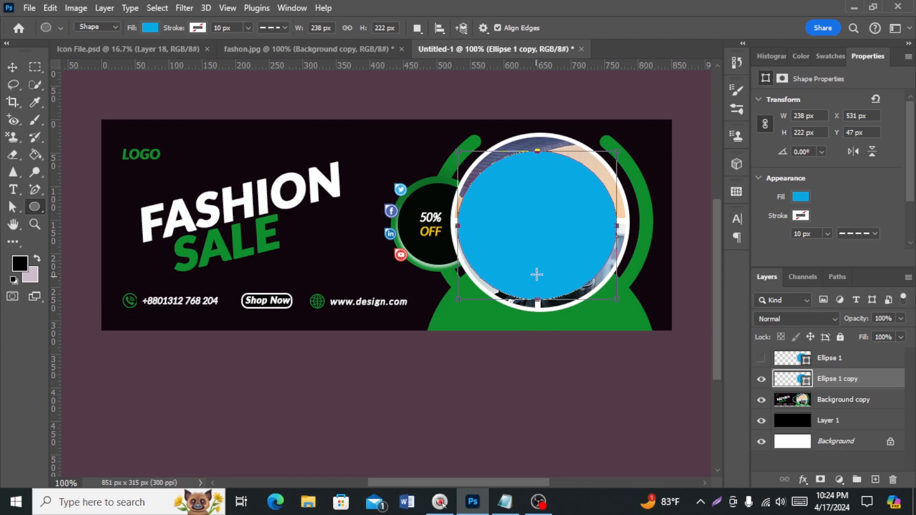
pyautogui.moveTo(617, 299); pyautogui.dragTo(639, 320)
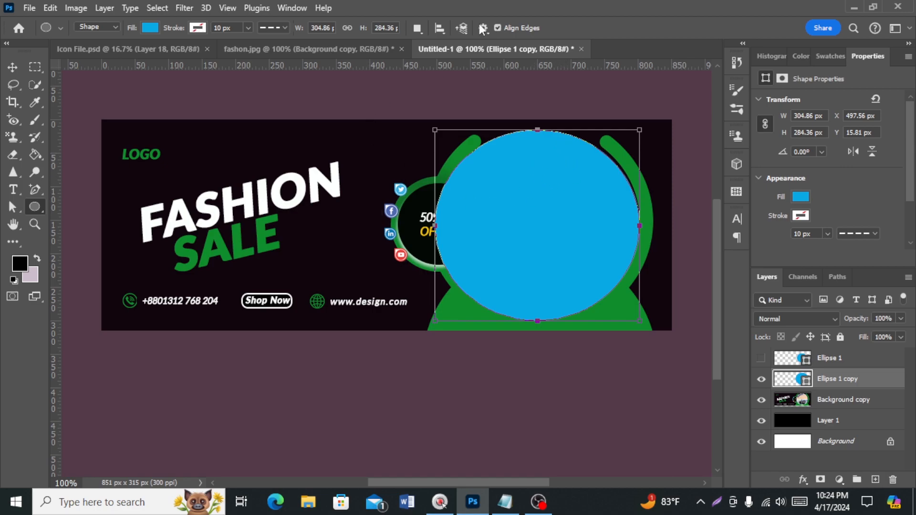
# Step: Remove the enlarged ellipse copy's fill and give it a light blue stroke
pyautogui.click(151, 27)
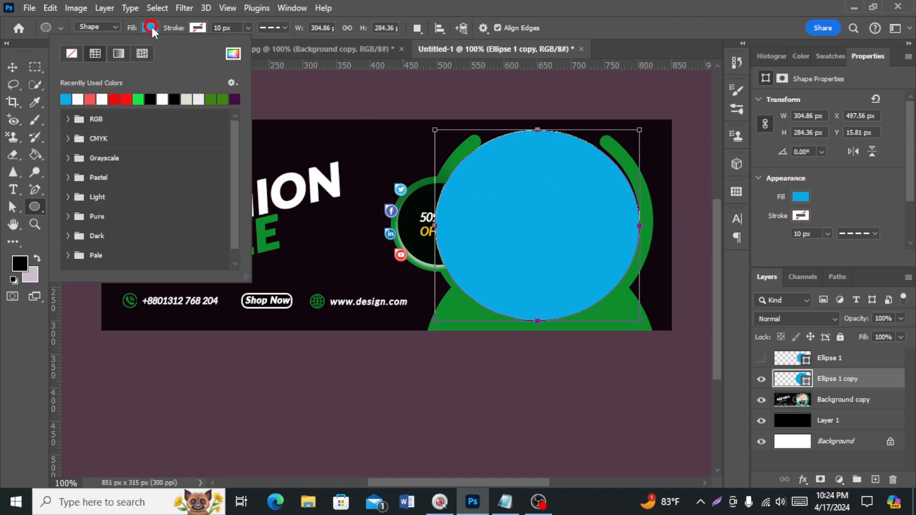
pyautogui.click(73, 51)
pyautogui.click(197, 27)
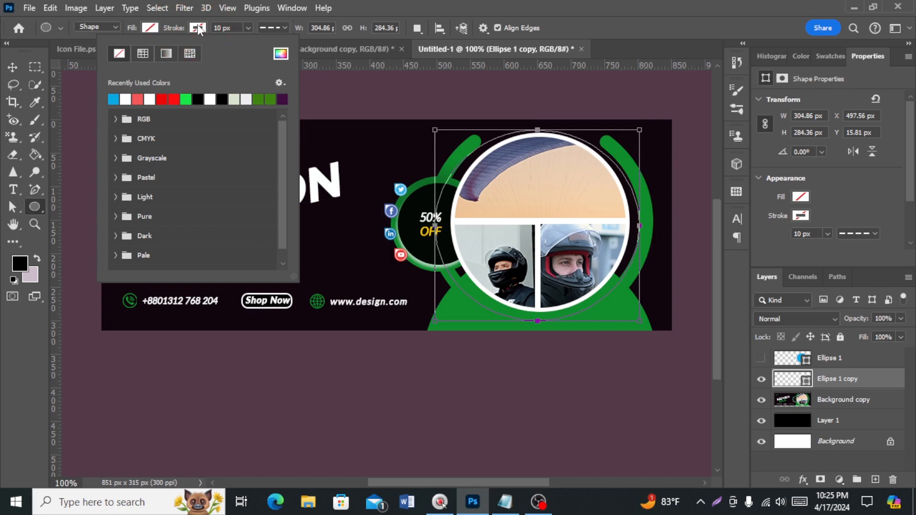
pyautogui.click(115, 101)
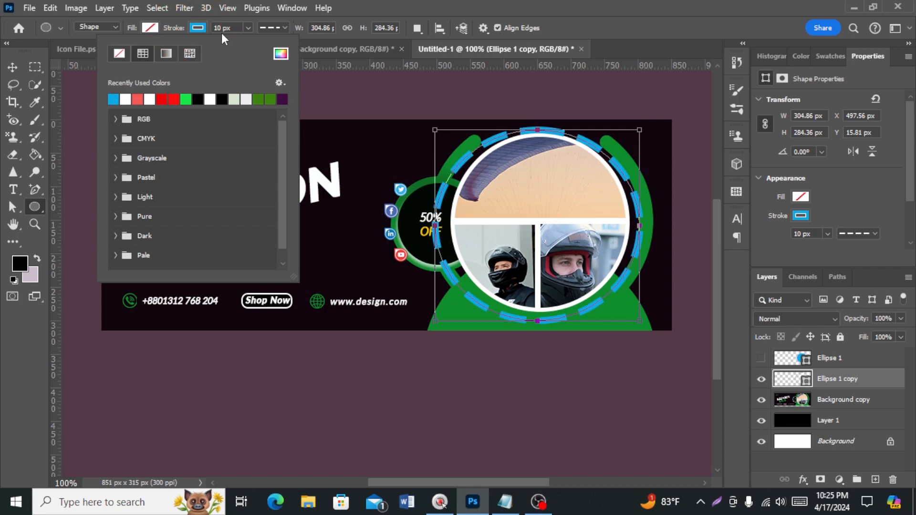
# Step: Set the ellipse copy's stroke to 20 px wide with a solid line
pyautogui.click(220, 28)
pyautogui.press('BackSpace')
pyautogui.press('BackSpace')
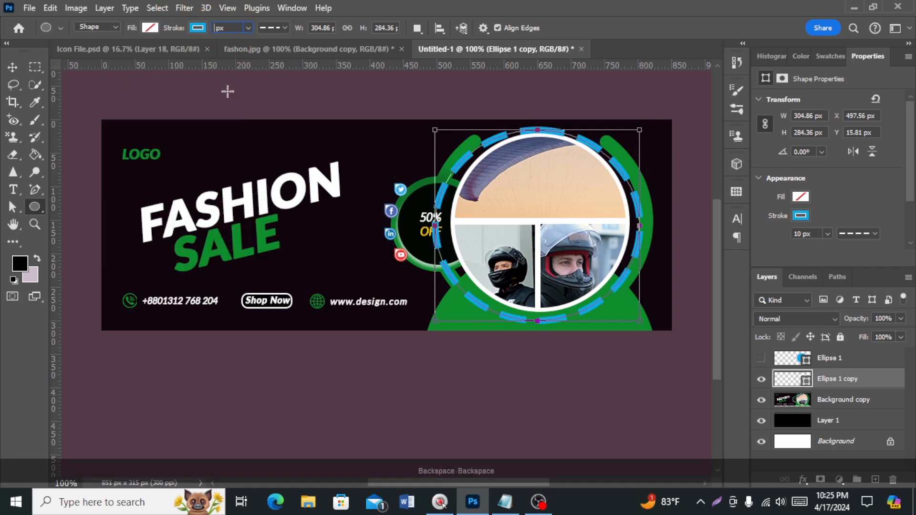
pyautogui.write('20')
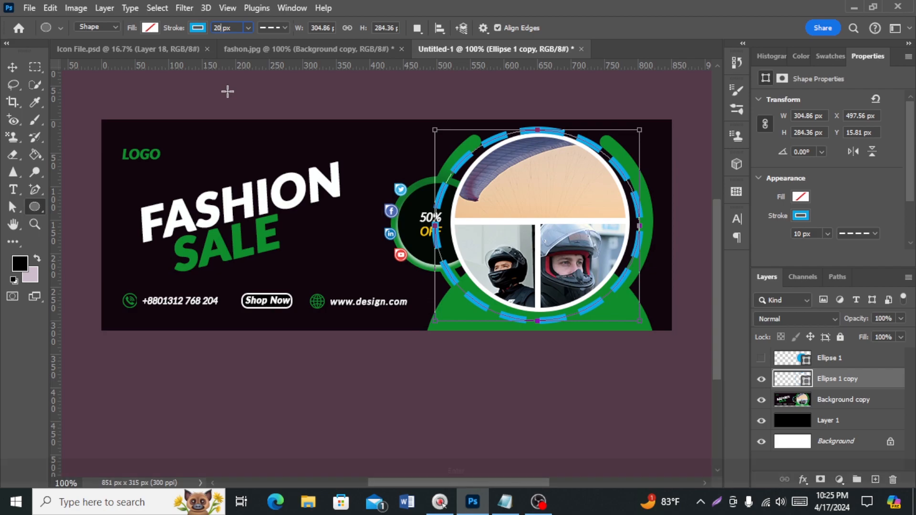
pyautogui.press('Return')
pyautogui.click(273, 27)
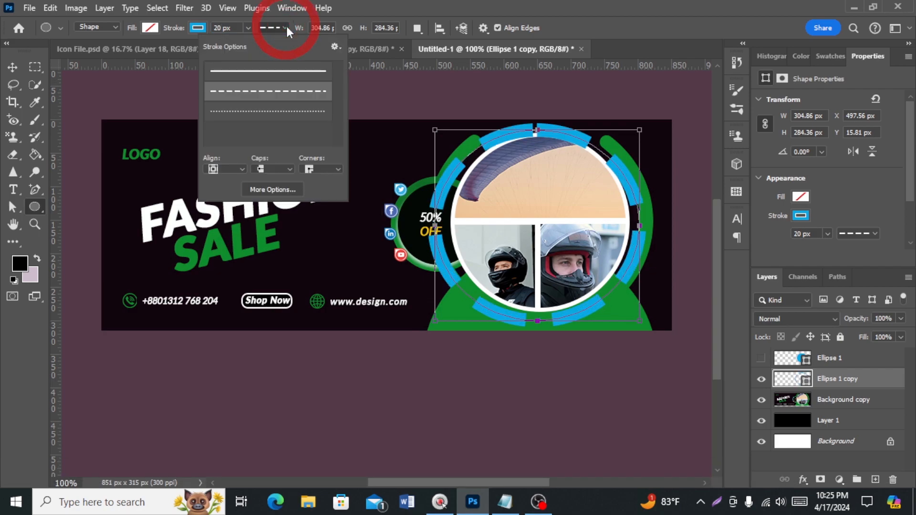
pyautogui.click(278, 72)
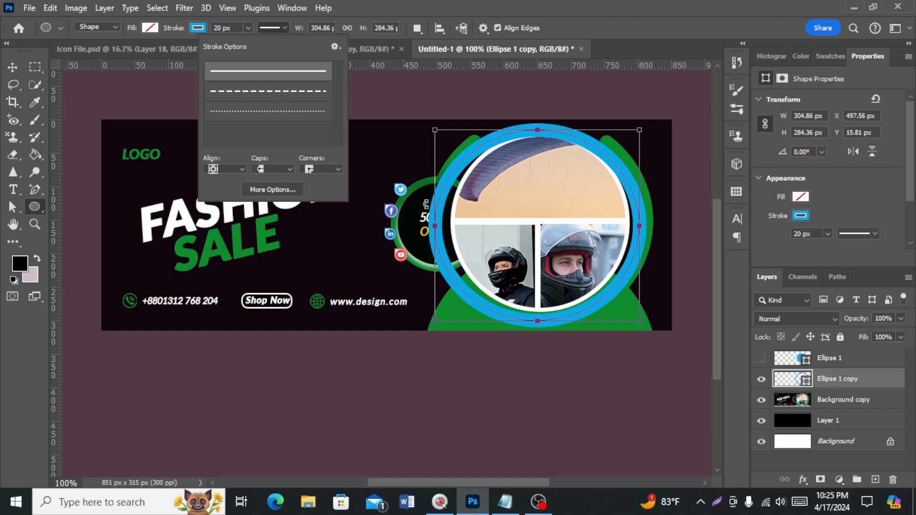
# Step: Show the filled ellipse again, shift it and the ring upward, and enlarge the filled ellipse to about 266 x 248 px
pyautogui.click(761, 359)
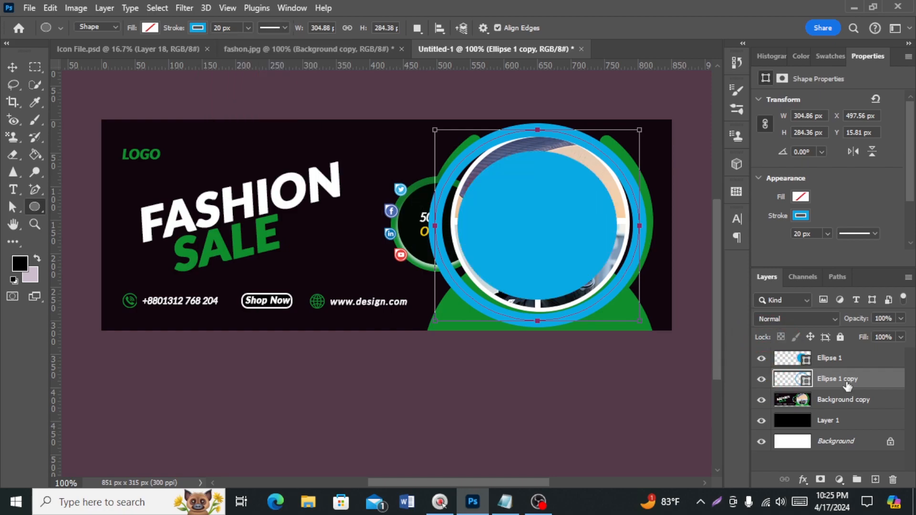
pyautogui.hotkey('ctrl', 't')
pyautogui.press('Up')
pyautogui.press('Up')
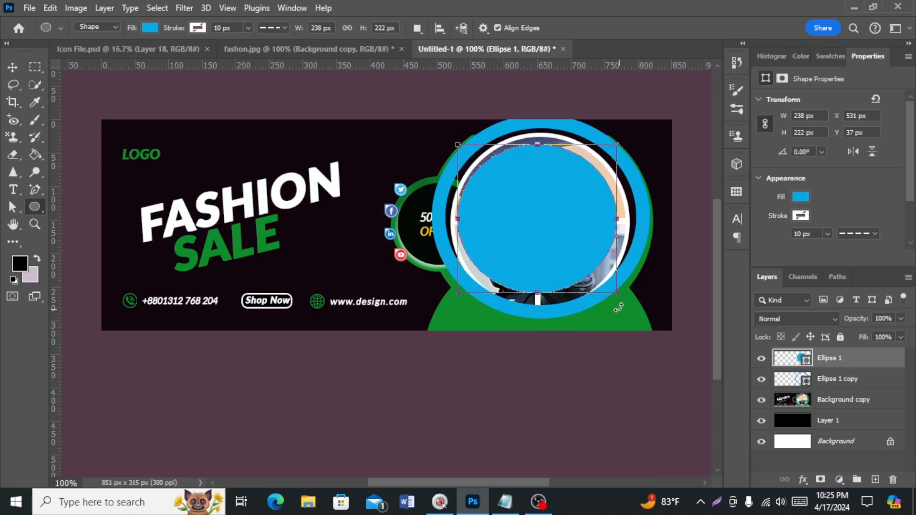
pyautogui.moveTo(619, 308); pyautogui.dragTo(631, 315)
# Step: Duplicate the filled ellipse with the ring hidden, and place the copy at the canvas's lower edge, enlarged to about 339 x 490 px
pyautogui.click(762, 379)
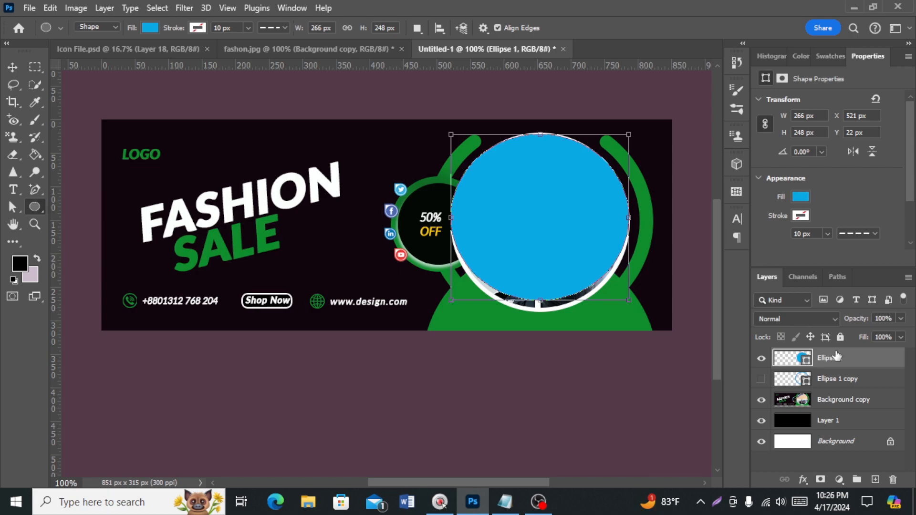
pyautogui.hotkey('ctrl', 'j')
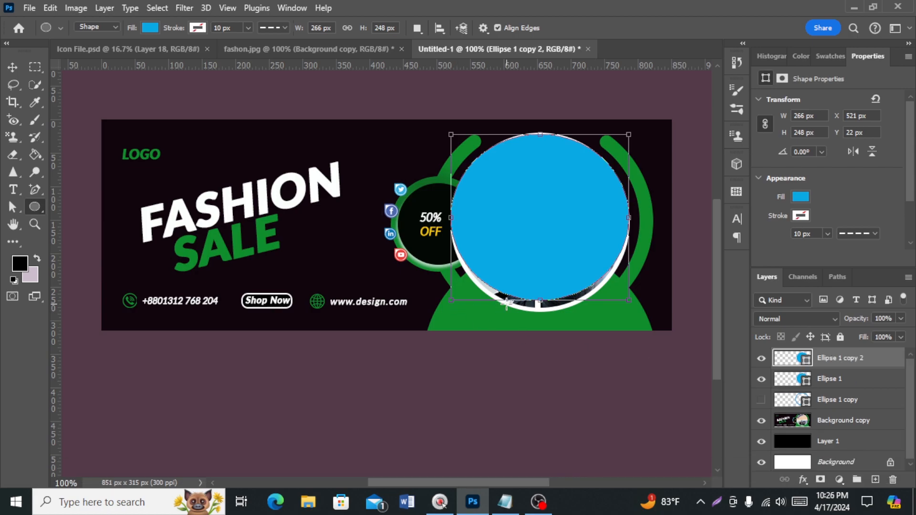
pyautogui.hotkey('ctrl', 't')
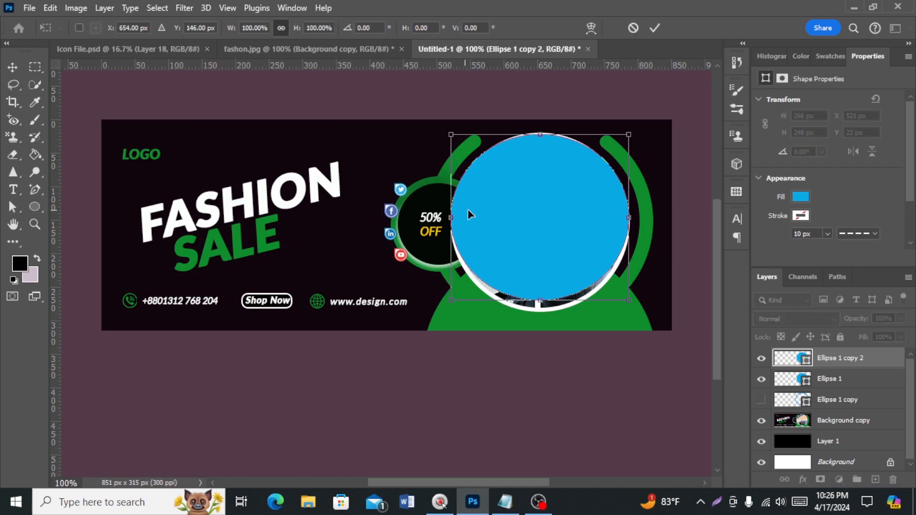
pyautogui.moveTo(575, 240); pyautogui.dragTo(596, 400)
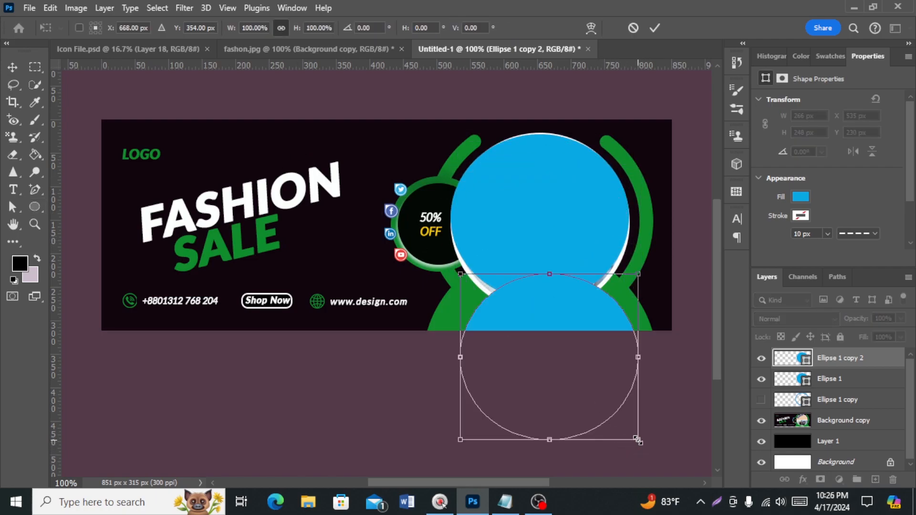
pyautogui.moveTo(638, 445); pyautogui.dragTo(666, 432)
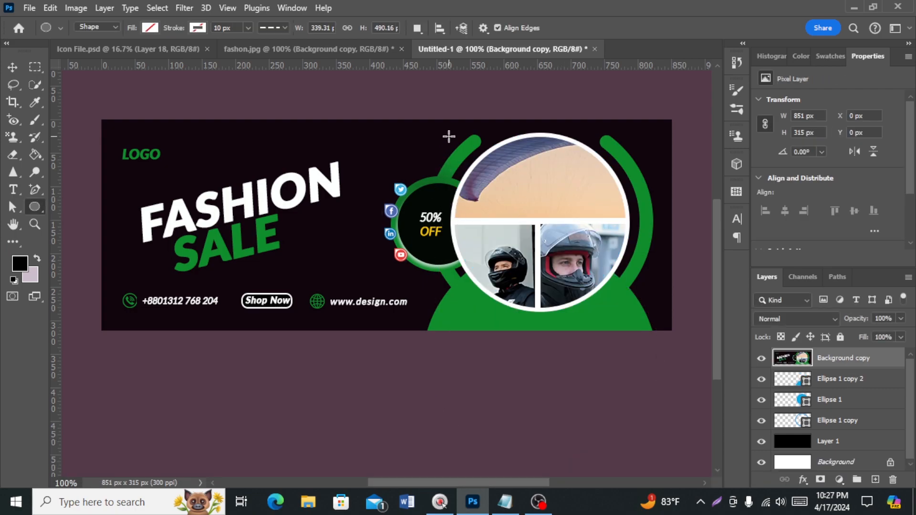
# Step: Hide the Background copy reference layer and place a horizontal guide across the upper part of the ring
pyautogui.click(762, 360)
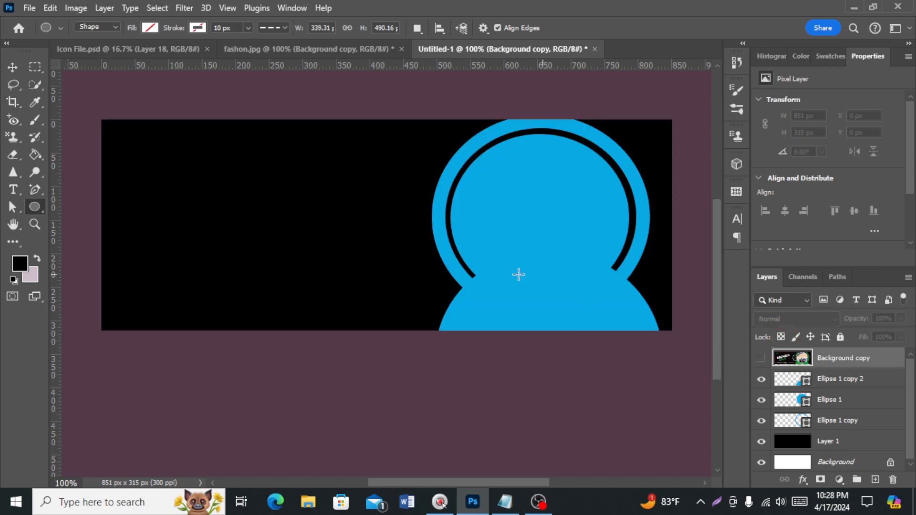
pyautogui.moveTo(440, 67); pyautogui.dragTo(458, 144)
pyautogui.scroll(3, 523, 225)
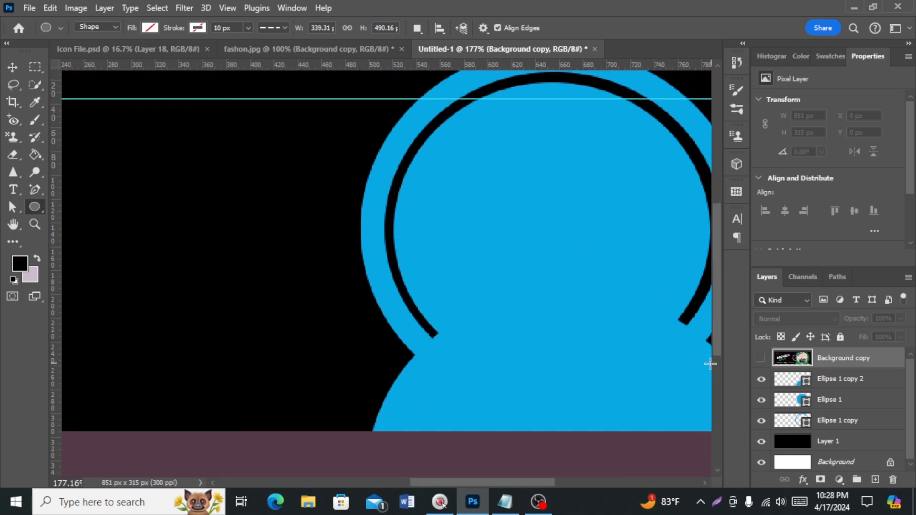
# Step: Add anchor points to the Ellipse 1 copy ring at its two crossings with the horizontal guide
pyautogui.click(813, 422)
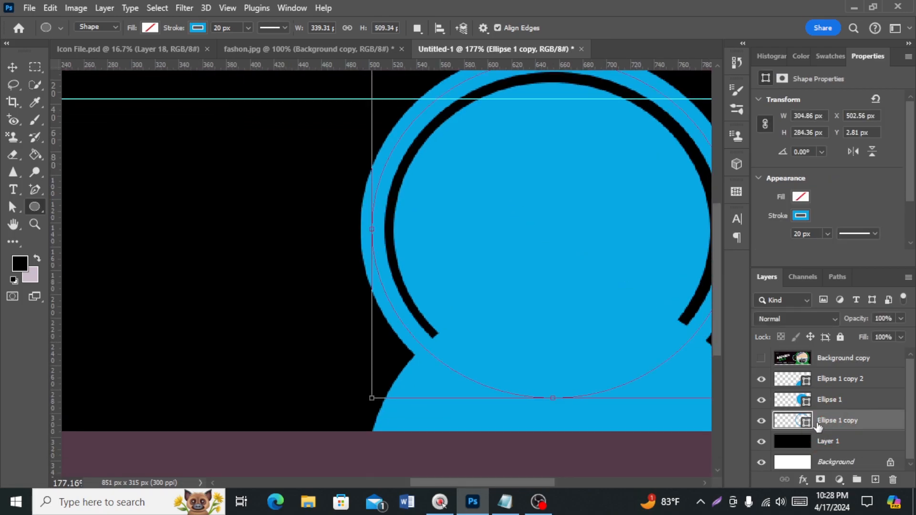
pyautogui.scroll(3, 522, 297)
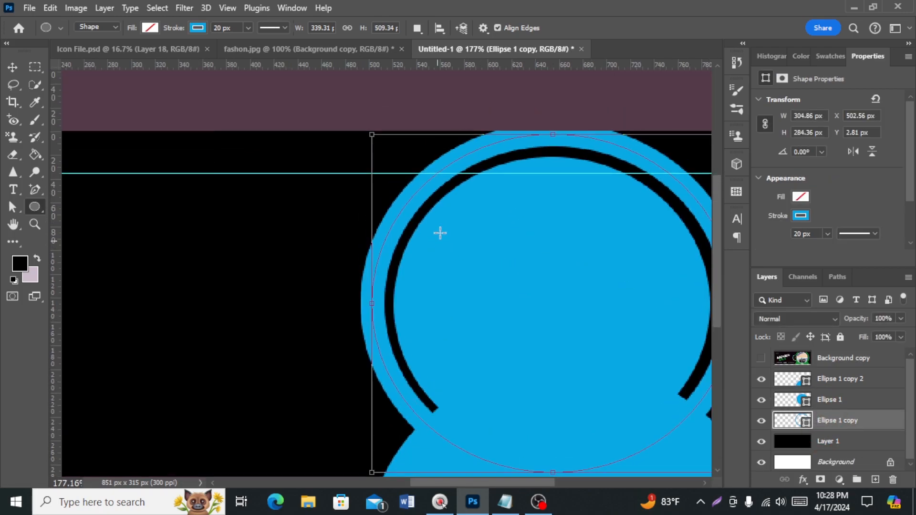
pyautogui.click(40, 190)
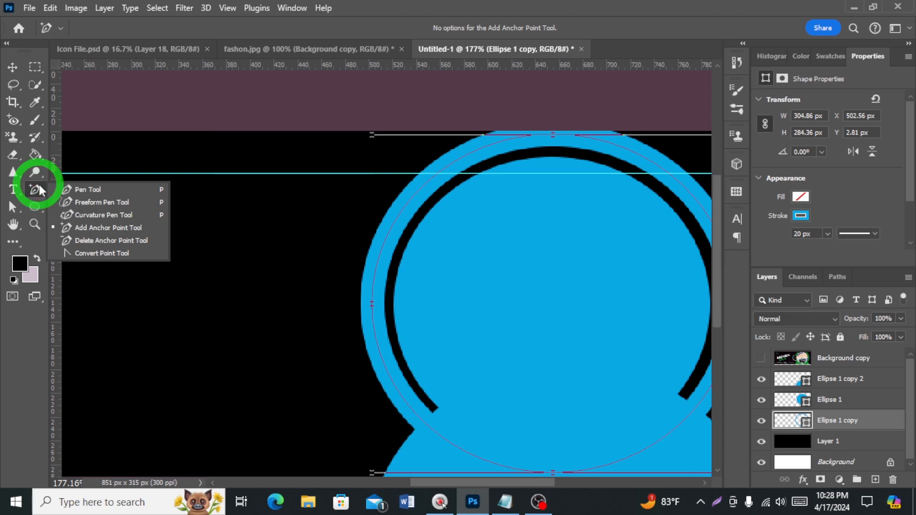
pyautogui.click(107, 229)
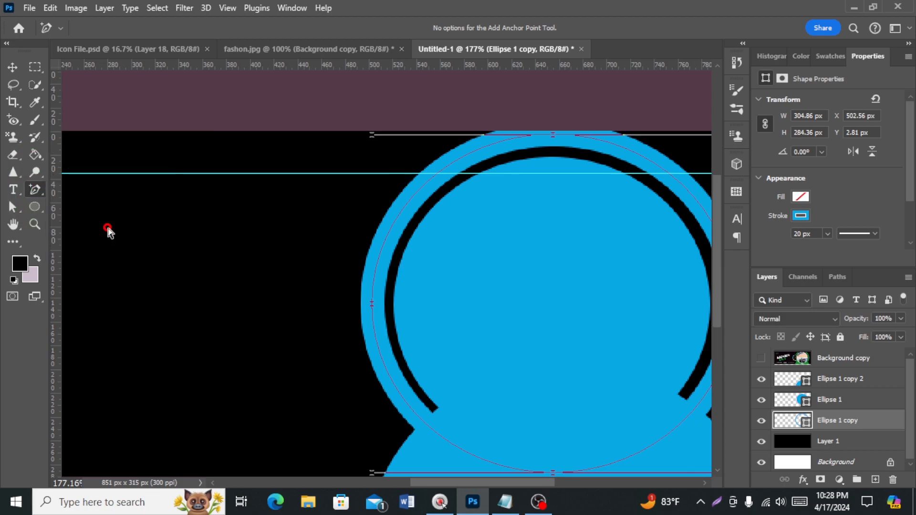
pyautogui.click(437, 174)
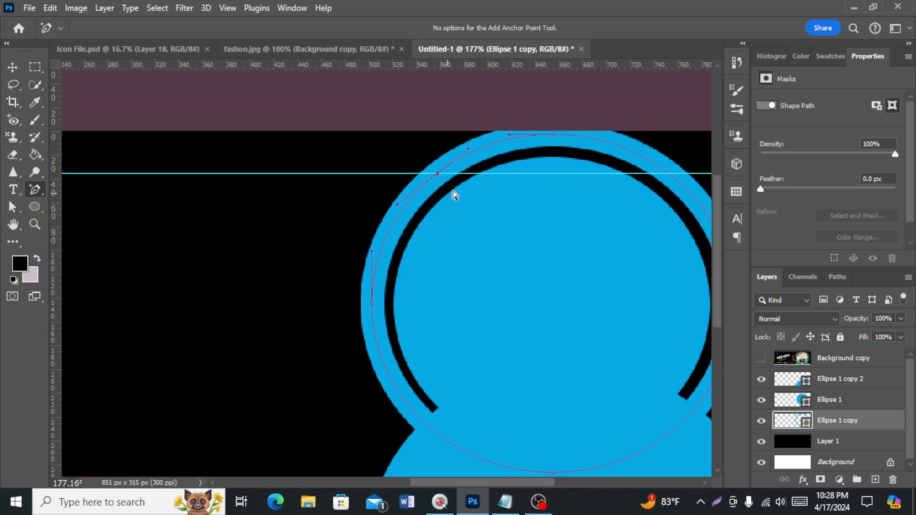
pyautogui.click(668, 173)
# Step: Delete the ring's topmost anchor point with the Direct Selection tool to open the ring between the two guide crossings
pyautogui.scroll(1, 558, 183)
pyautogui.click(553, 157)
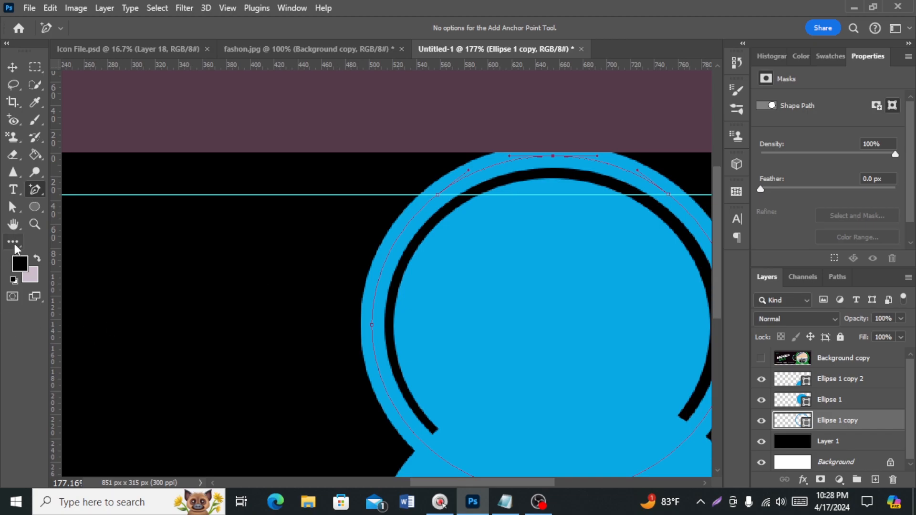
pyautogui.click(13, 208)
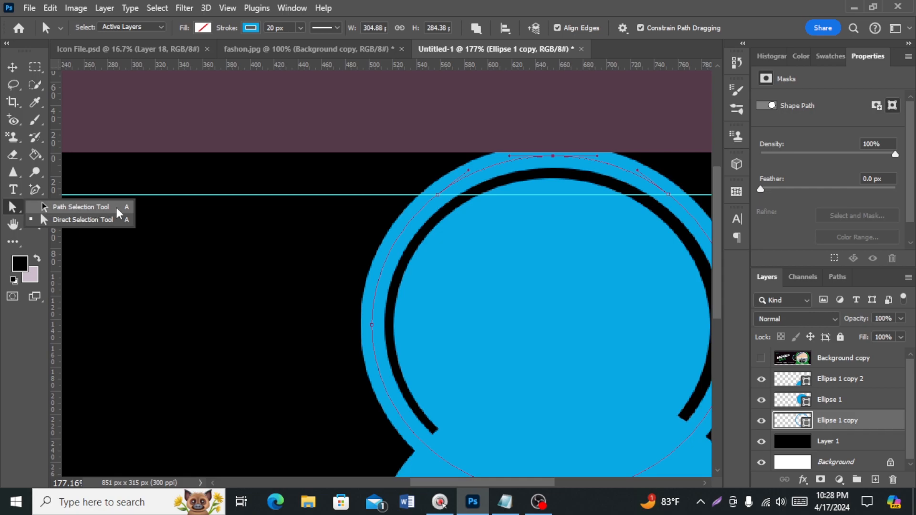
pyautogui.click(91, 220)
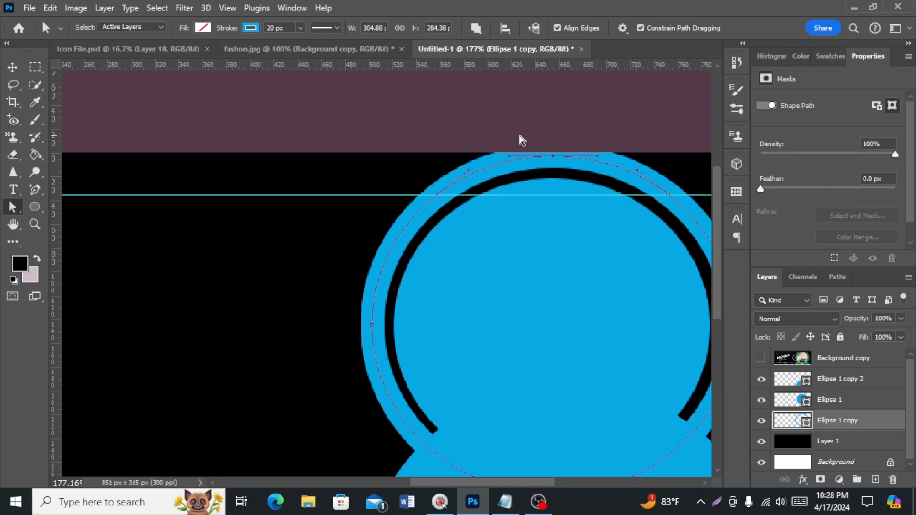
pyautogui.click(579, 177)
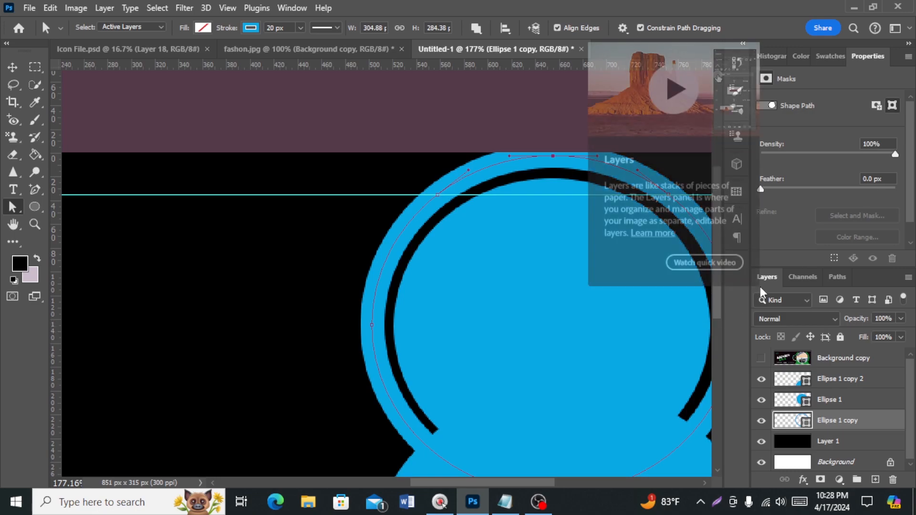
pyautogui.press('Delete')
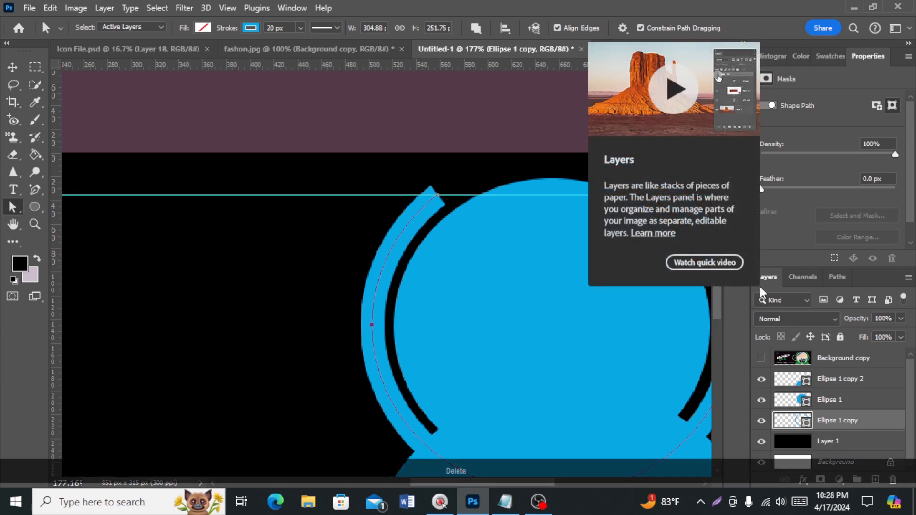
# Step: Compare the open ring with the Background copy reference, hide the reference again, and give the ring's stroke round caps
pyautogui.click(762, 359)
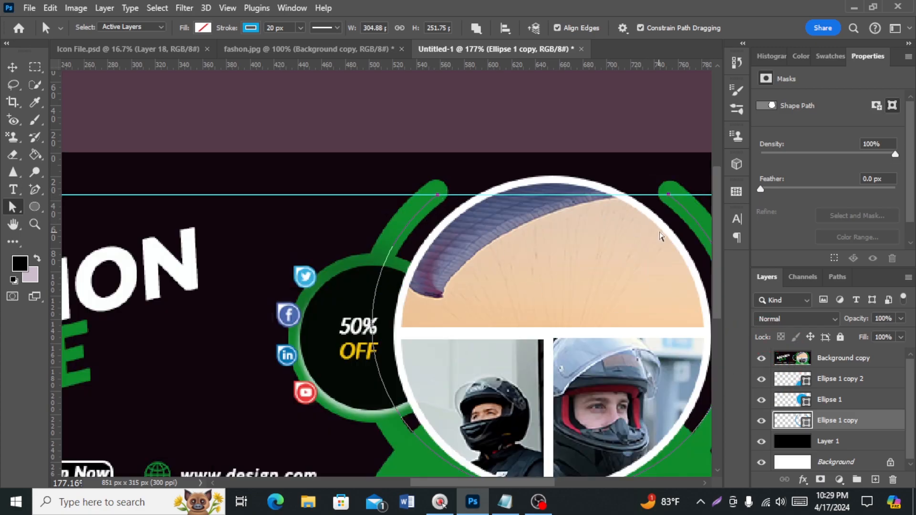
pyautogui.click(761, 359)
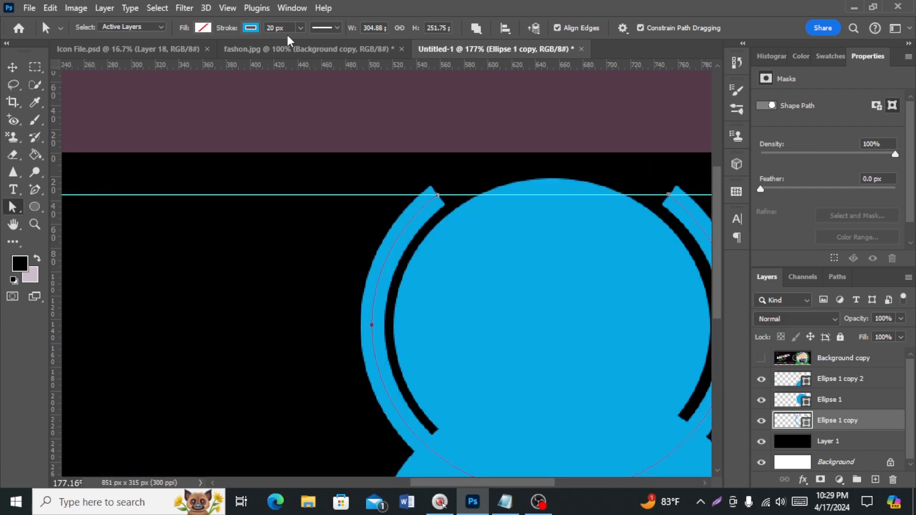
pyautogui.click(335, 29)
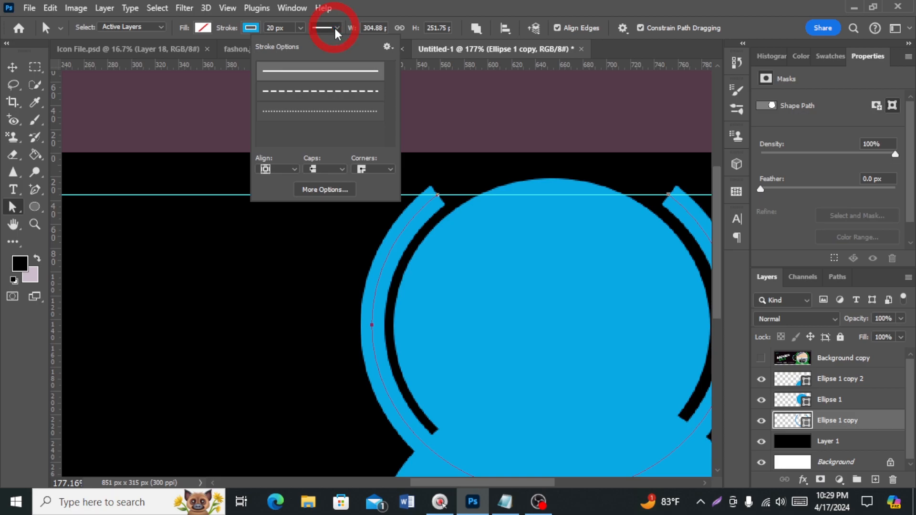
pyautogui.click(336, 166)
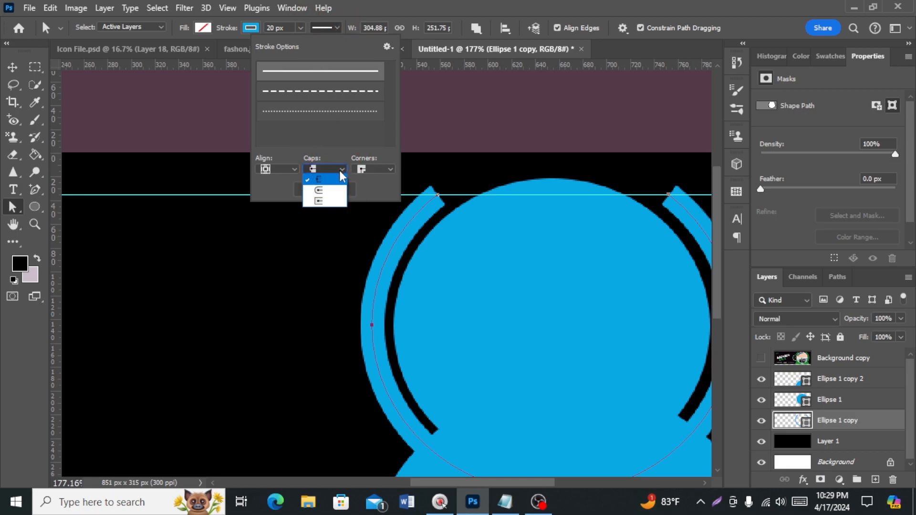
pyautogui.click(329, 191)
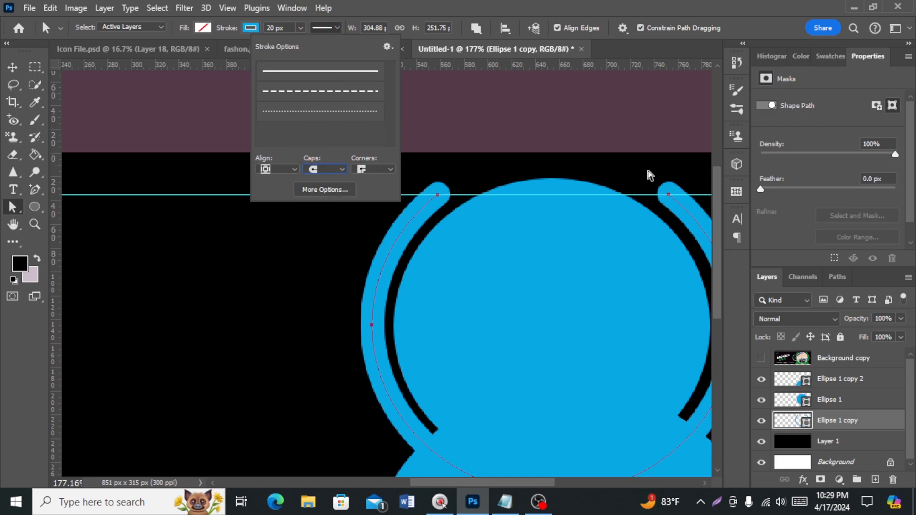
# Step: Move the Ellipse 1 copy 2 layer below Ellipse 1, leaving it and the Background copy reference layer hidden
pyautogui.scroll(-3, 501, 164)
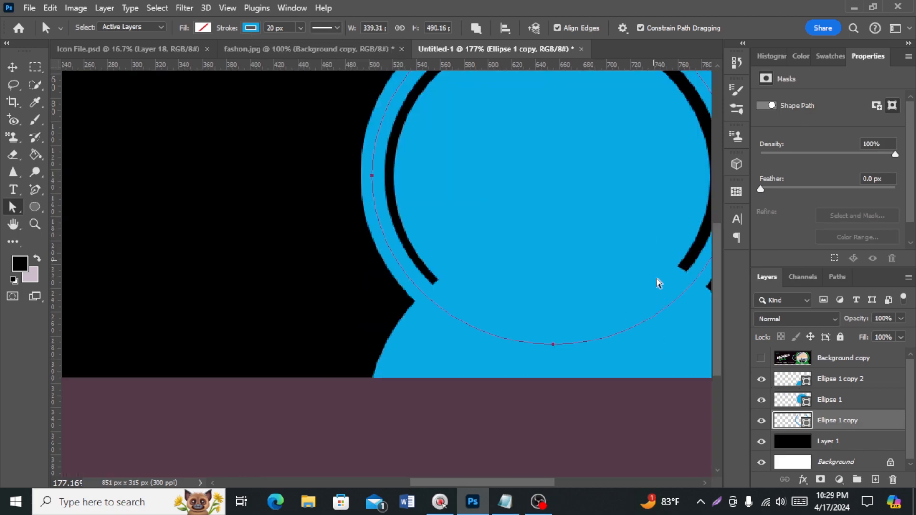
pyautogui.moveTo(827, 381); pyautogui.dragTo(830, 405)
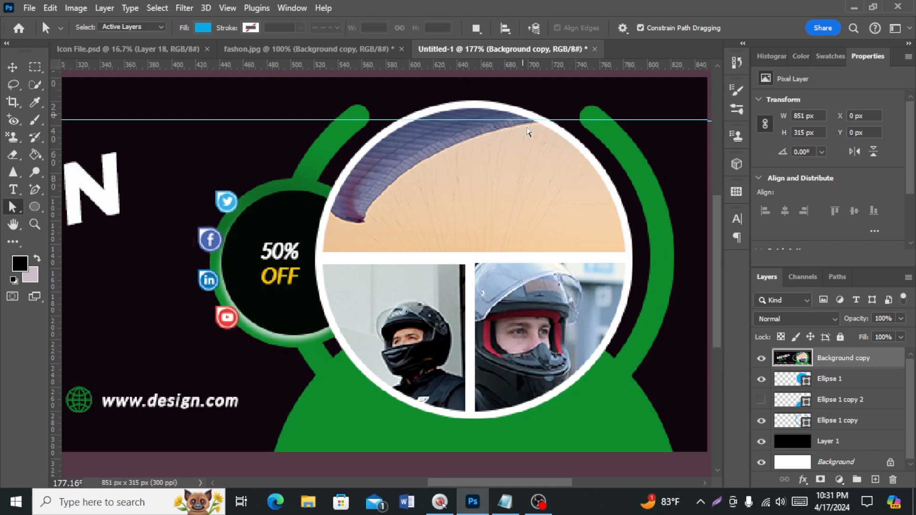
pyautogui.click(762, 358)
# Step: Select the filled Ellipse 1 and place a horizontal and a vertical guide through its centre
pyautogui.click(763, 379)
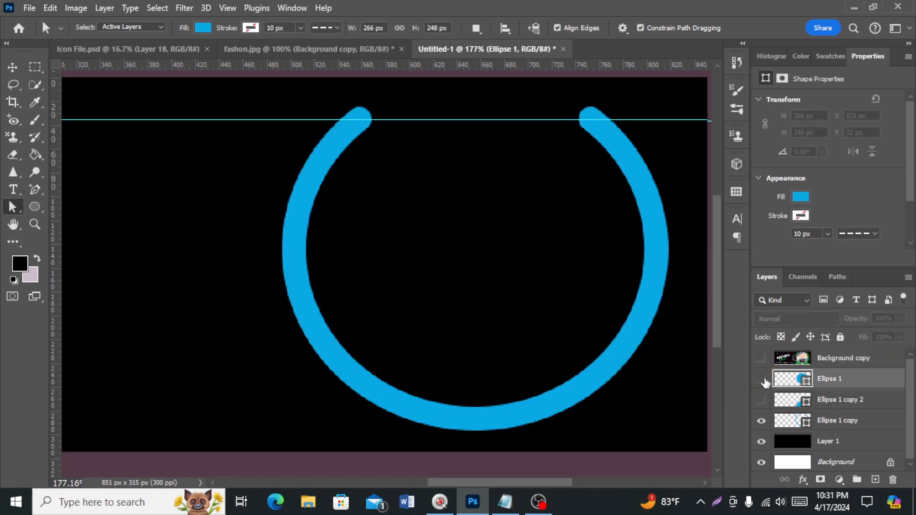
pyautogui.click(763, 380)
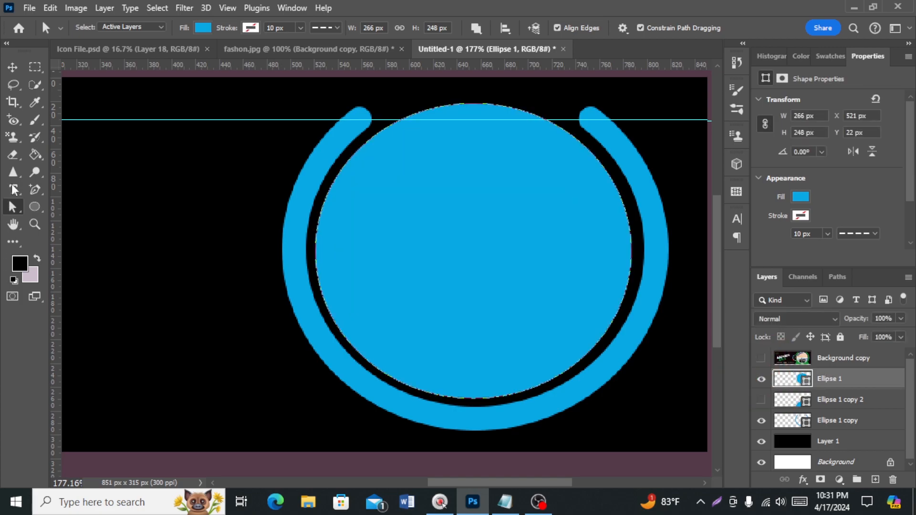
pyautogui.click(35, 206)
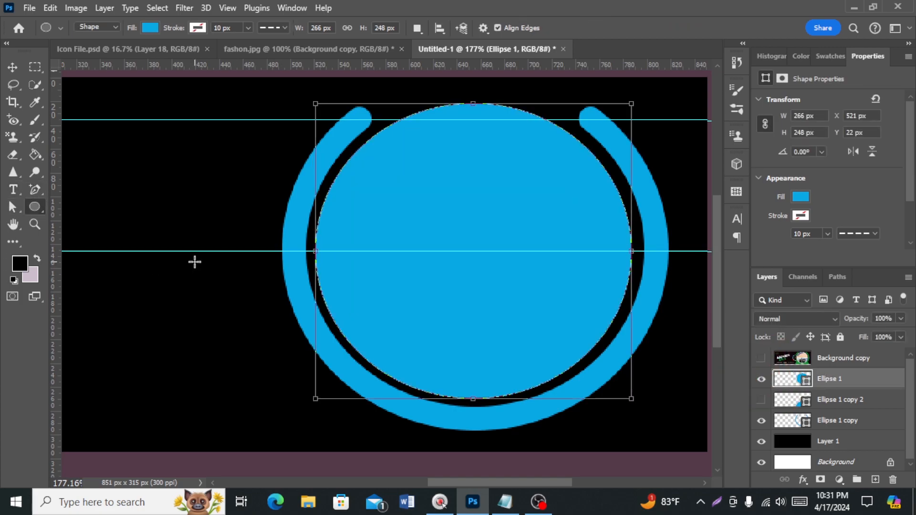
pyautogui.moveTo(57, 274); pyautogui.dragTo(473, 342)
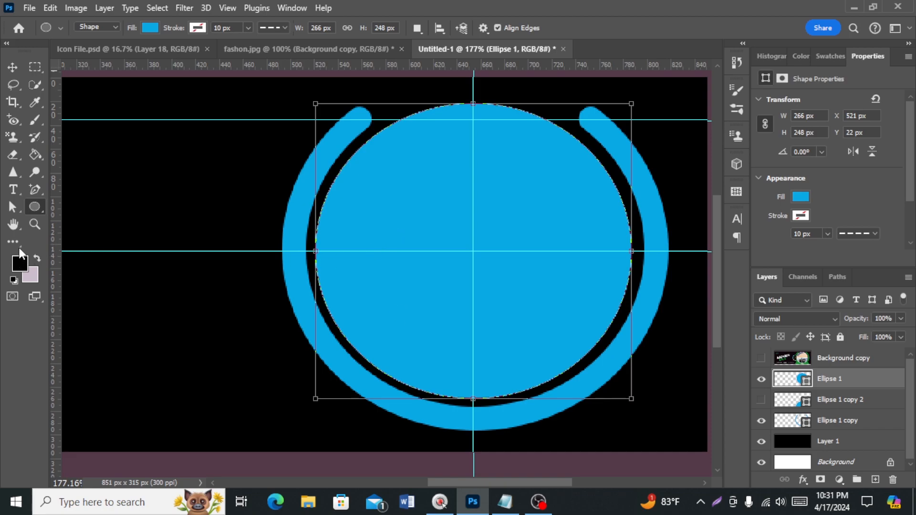
pyautogui.moveTo(34, 67); pyautogui.dragTo(72, 72)
pyautogui.click(71, 70)
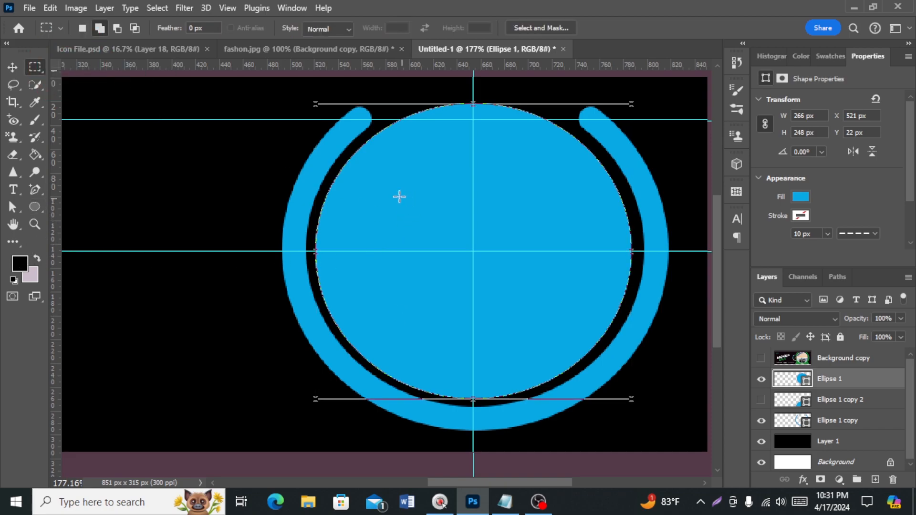
pyautogui.click(875, 480)
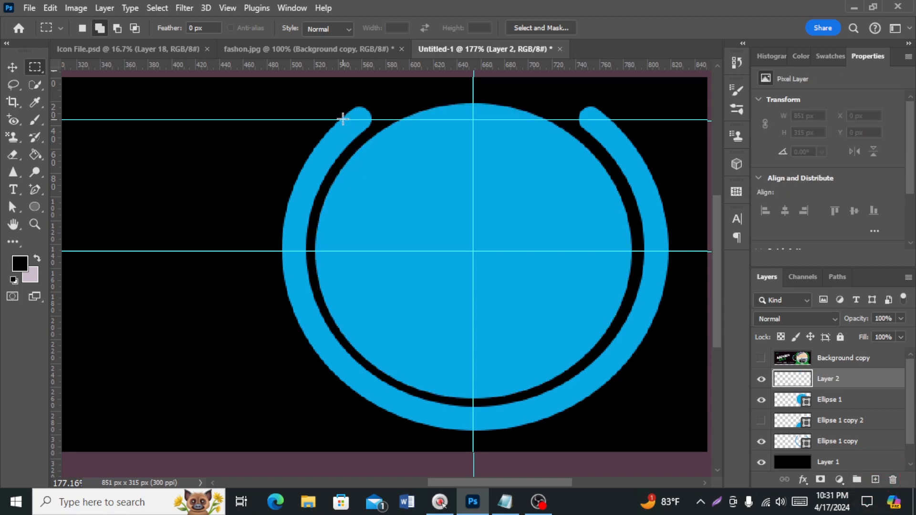
pyautogui.moveTo(369, 101); pyautogui.dragTo(632, 246)
pyautogui.hotkey('ctrl', 'z')
pyautogui.hotkey('ctrl', 'z')
# Step: Draw a rectangle about 269 x 121 px over the filled ellipse's upper half and change its fill to green
pyautogui.click(35, 206)
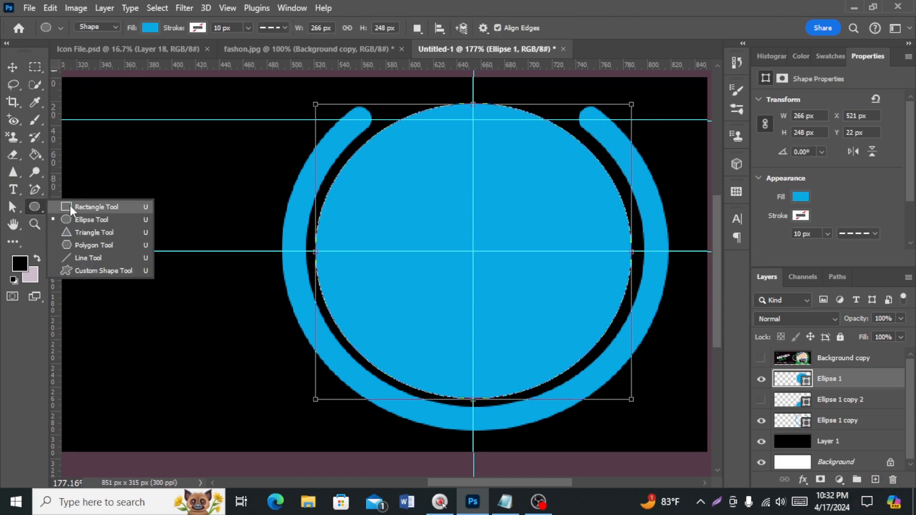
pyautogui.click(69, 205)
pyautogui.moveTo(352, 106); pyautogui.dragTo(669, 249)
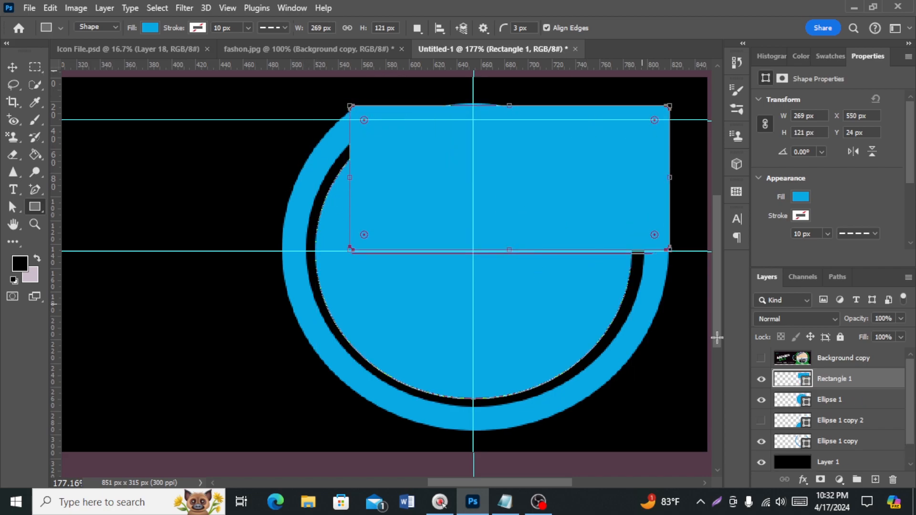
pyautogui.doubleClick(808, 385)
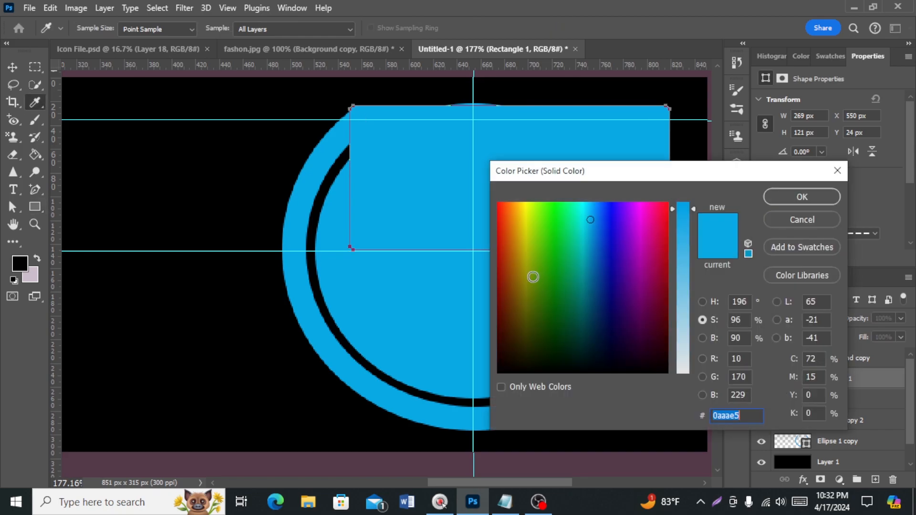
pyautogui.click(543, 270)
pyautogui.press('Return')
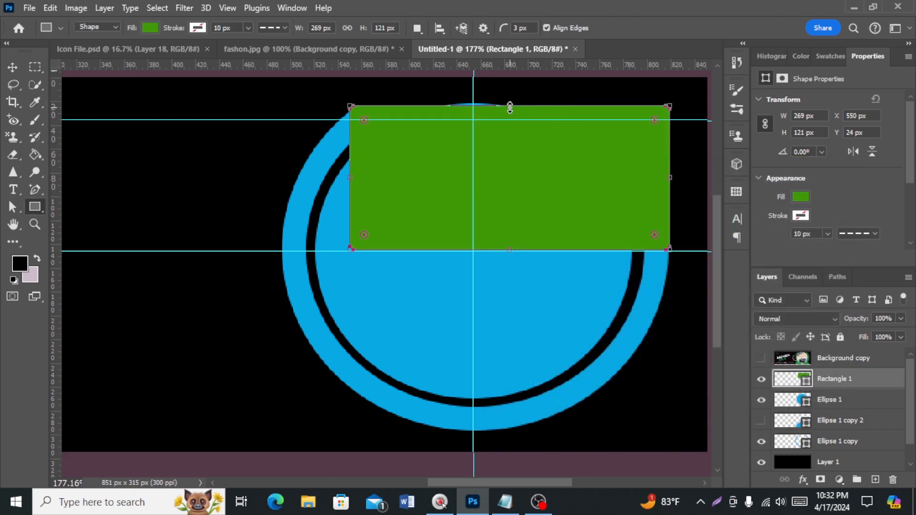
# Step: Extend the green rectangle upward to 123 px high and move it to X 521 px, aligned with the filled ellipse's left edge
pyautogui.moveTo(510, 107); pyautogui.dragTo(510, 105)
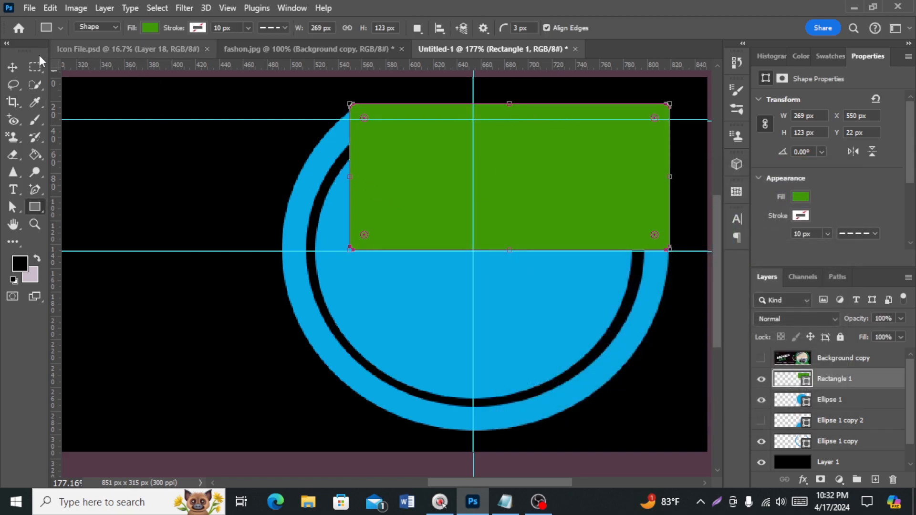
pyautogui.click(13, 67)
pyautogui.moveTo(528, 213); pyautogui.dragTo(492, 213)
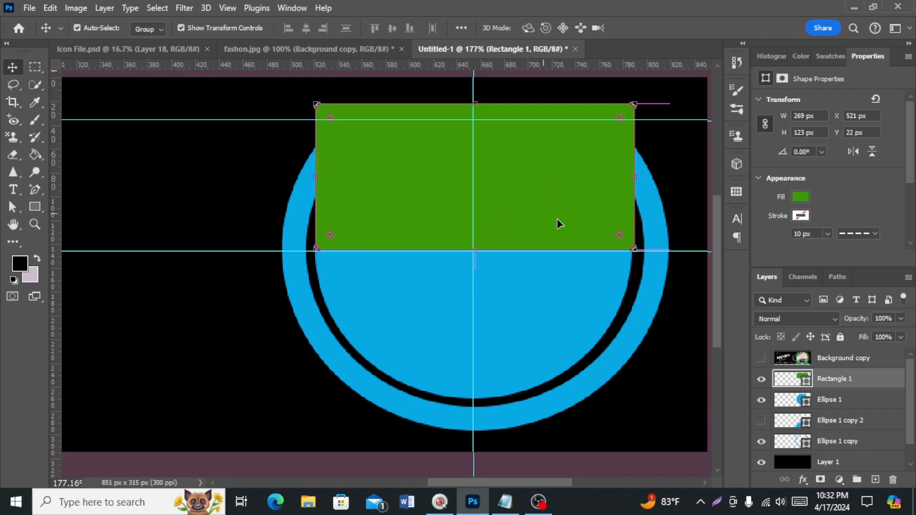
# Step: Give the green rectangle a white stroke 2 px wide with a solid line
pyautogui.click(35, 207)
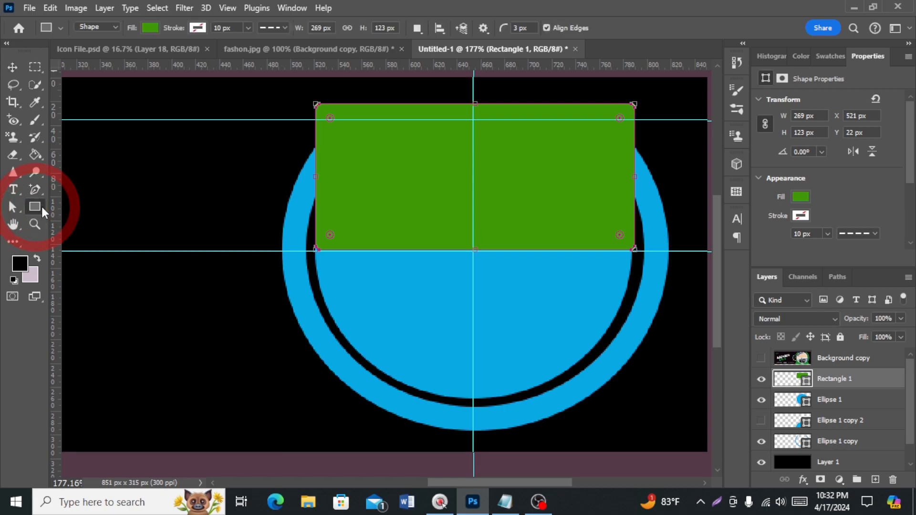
pyautogui.click(157, 28)
pyautogui.click(217, 28)
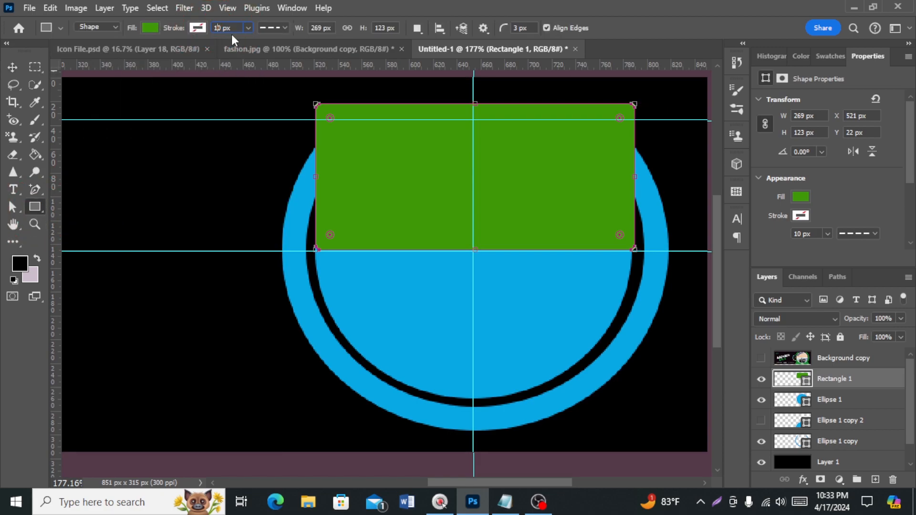
pyautogui.write('2')
pyautogui.press('Return')
pyautogui.click(282, 29)
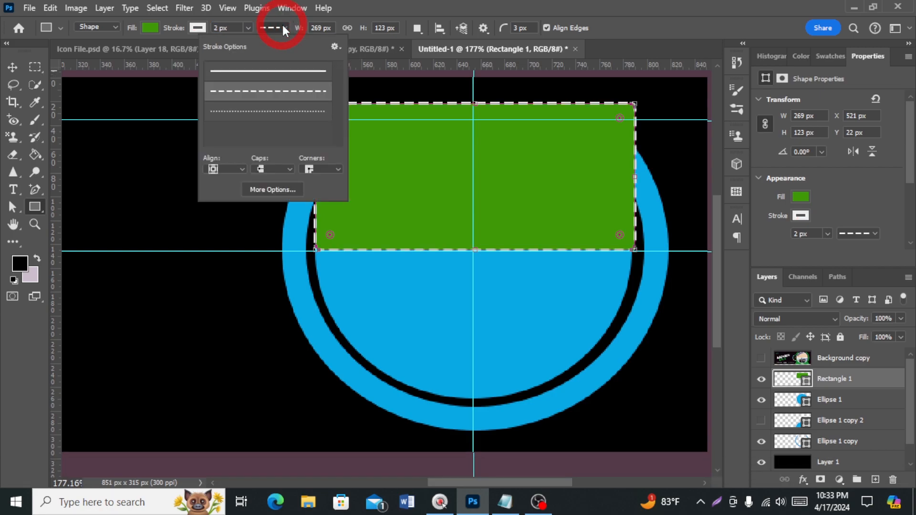
pyautogui.click(279, 71)
# Step: Duplicate the green rectangle and place the copy directly beneath the original, over the ellipse's lower half
pyautogui.press('alt')
pyautogui.press('v')
pyautogui.moveTo(403, 219); pyautogui.dragTo(403, 367)
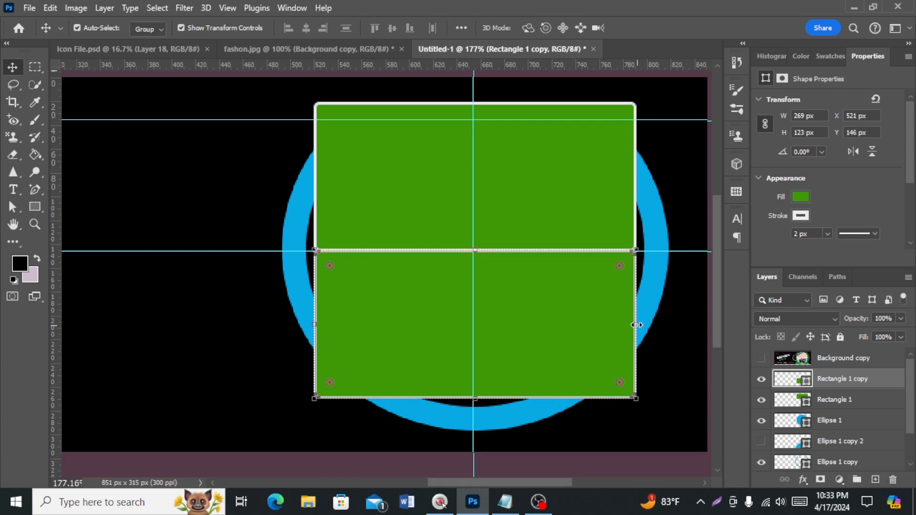
# Step: Narrow the lower rectangle to about 133 px wide, ending at the vertical guide, and place a duplicate of it on the guide's right side
pyautogui.hotkey('ctrl', 't')
pyautogui.moveTo(638, 323); pyautogui.dragTo(468, 322)
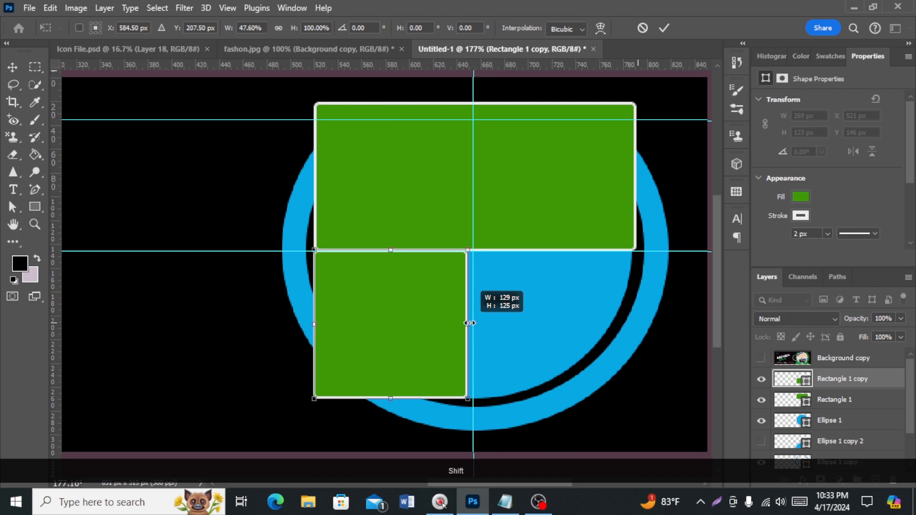
pyautogui.press('Return')
pyautogui.moveTo(385, 315); pyautogui.dragTo(556, 314)
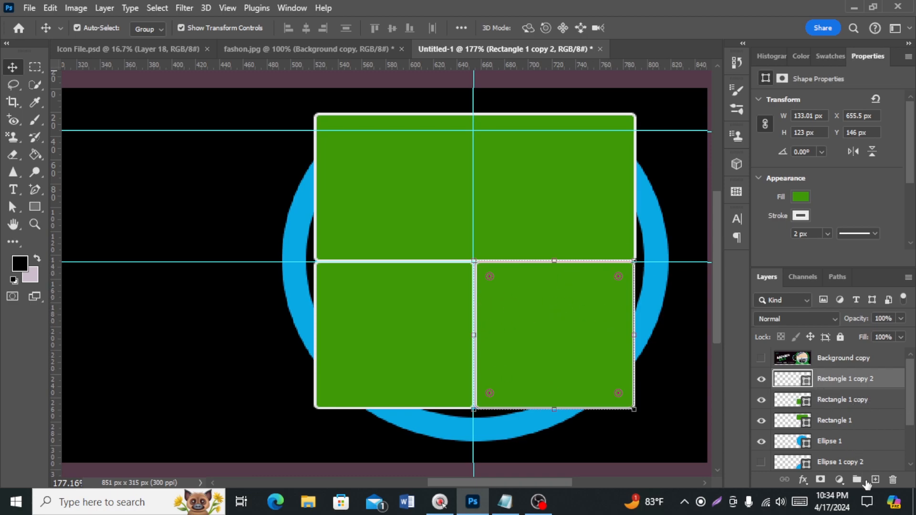
# Step: Add a layer above the rectangles and embed the photo pexels-raydar-341970 from the Downloads folder
pyautogui.click(877, 481)
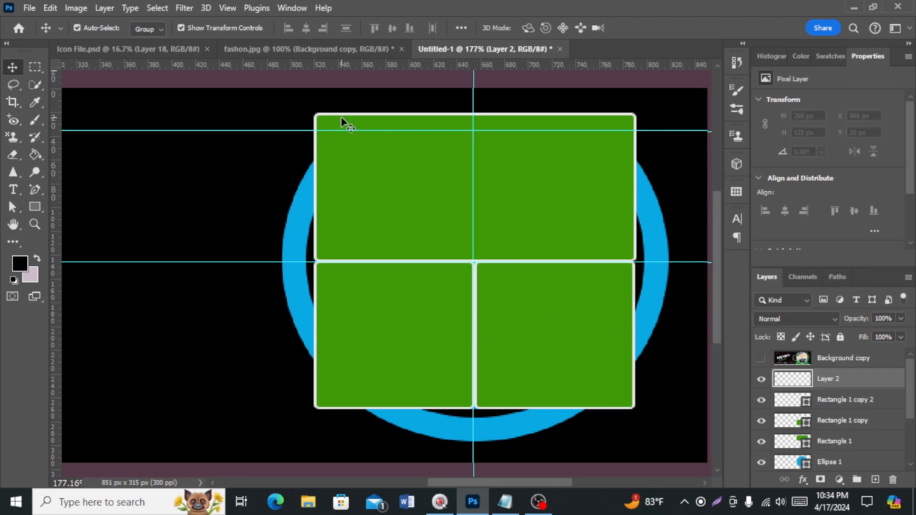
pyautogui.click(29, 8)
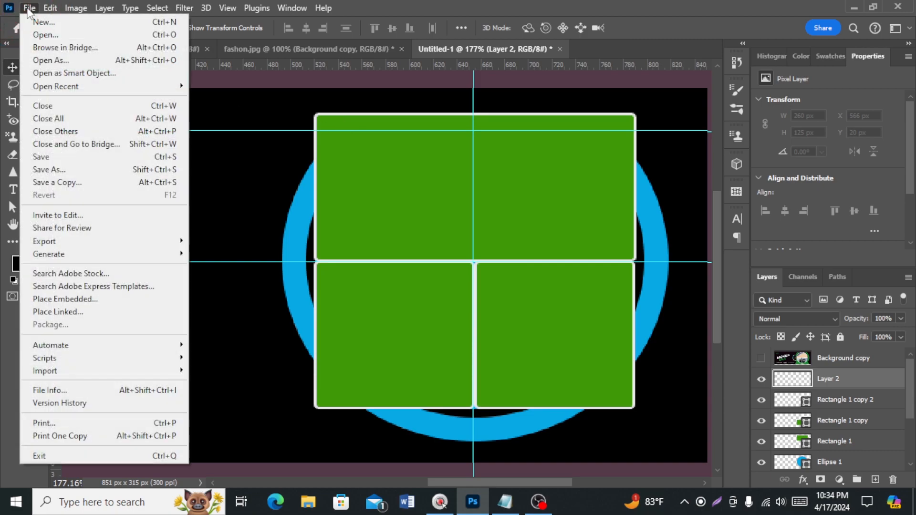
pyautogui.click(104, 300)
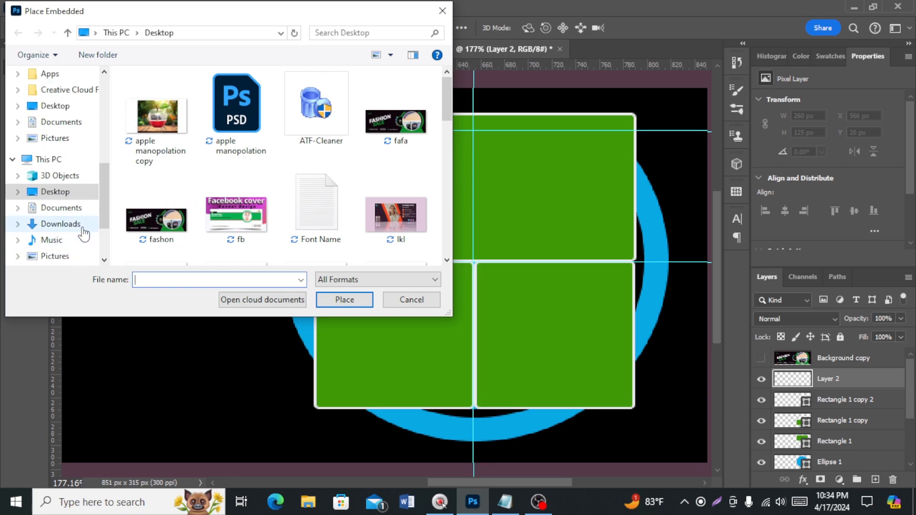
pyautogui.click(84, 225)
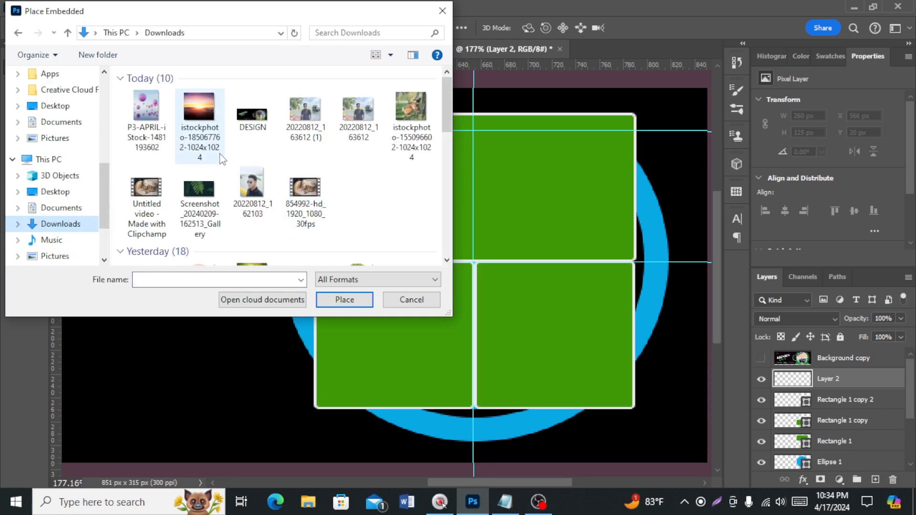
pyautogui.scroll(-8, 229, 167)
pyautogui.click(166, 217)
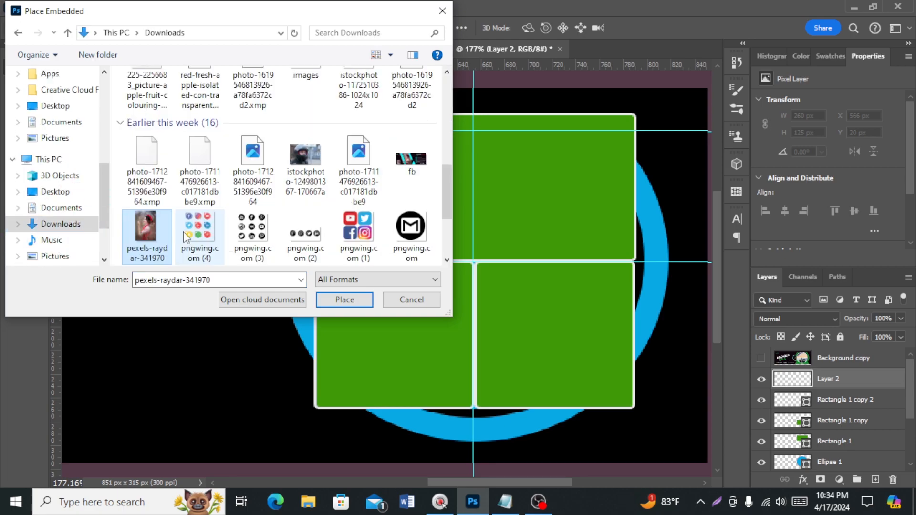
pyautogui.click(334, 300)
# Step: Scale the woman's photo to about 135 x 130 px over the lower-right rectangle and clip it to that rectangle
pyautogui.moveTo(506, 457); pyautogui.dragTo(452, 339)
pyautogui.moveTo(419, 304); pyautogui.dragTo(600, 394)
pyautogui.moveTo(495, 366); pyautogui.dragTo(478, 368)
pyautogui.press('Return')
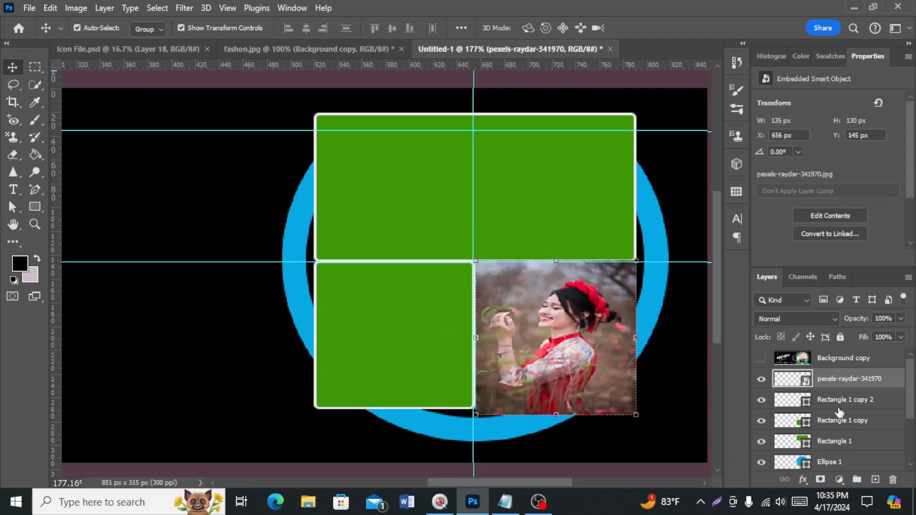
pyautogui.press('alt')
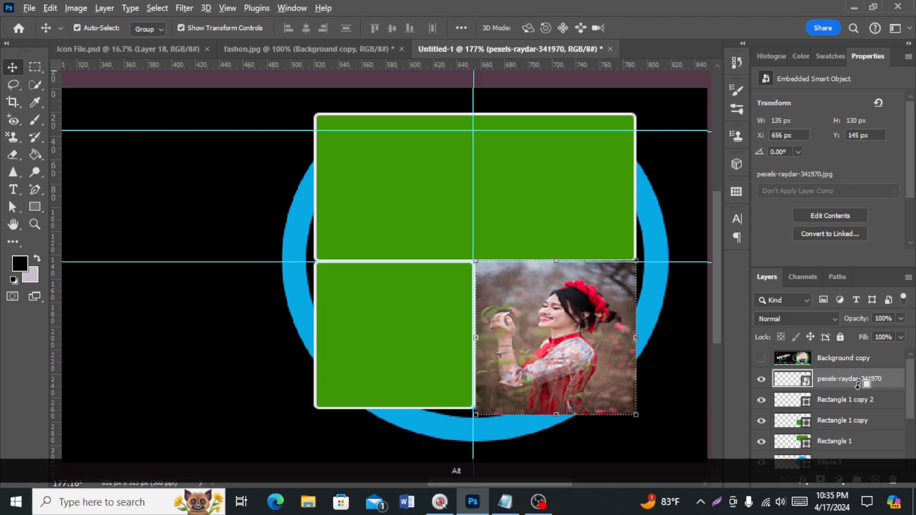
pyautogui.keyDown('alt'); pyautogui.click(857, 385); pyautogui.keyUp('alt')
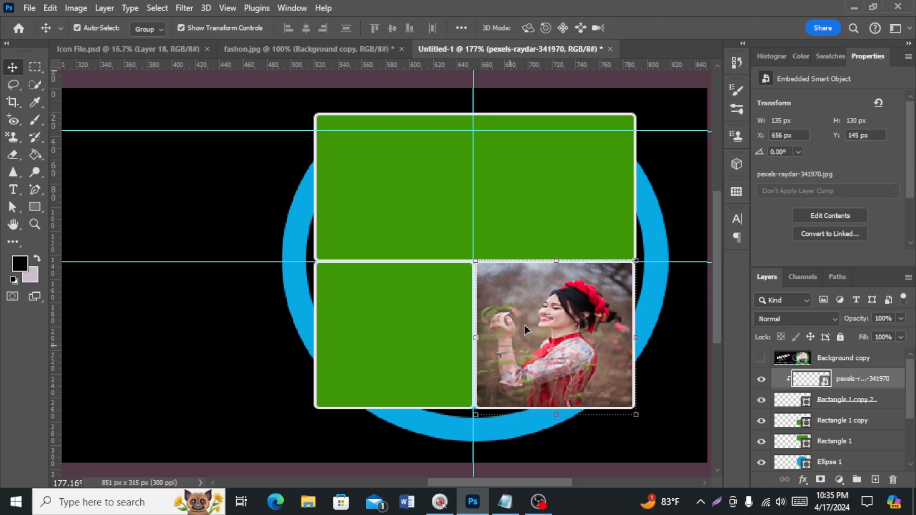
# Step: Hide the clipped woman's photo and its frame, and select the lower-left rectangle's layer
pyautogui.click(761, 399)
pyautogui.click(761, 379)
pyautogui.click(762, 399)
pyautogui.click(822, 425)
pyautogui.click(761, 421)
pyautogui.click(761, 421)
pyautogui.click(875, 479)
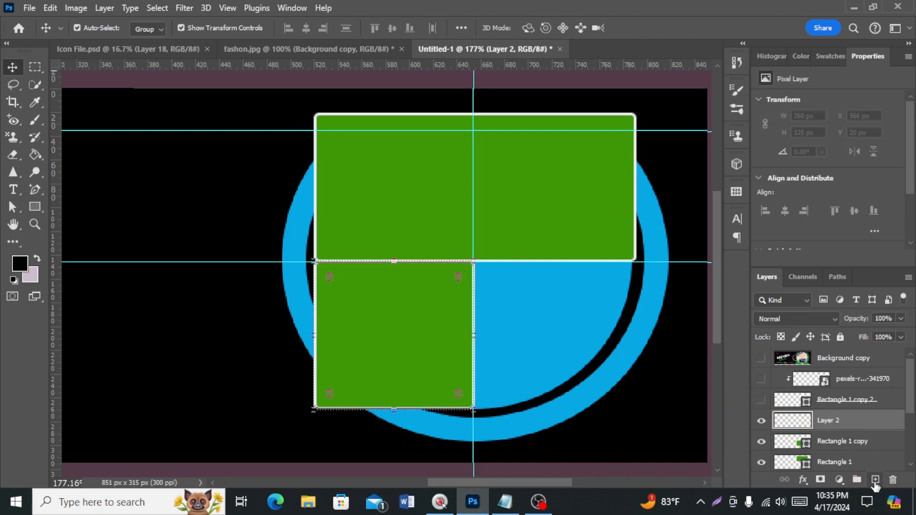
pyautogui.click(29, 8)
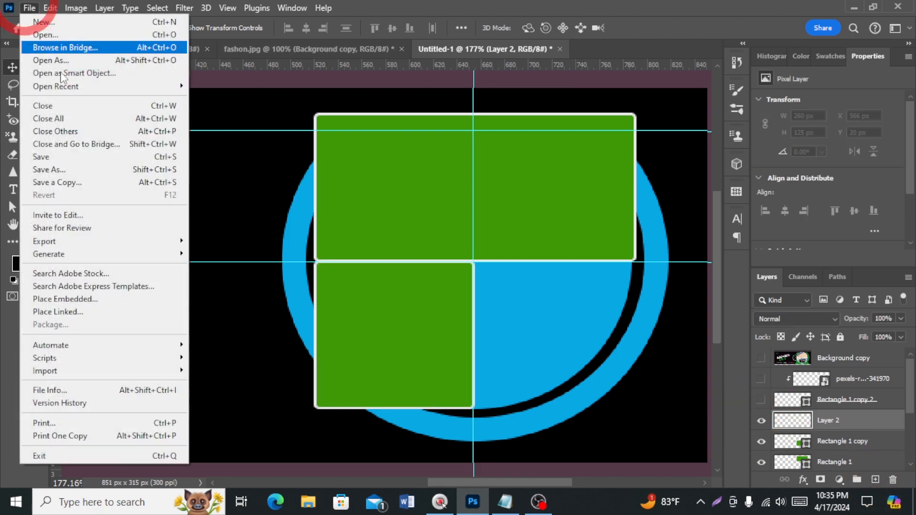
pyautogui.click(131, 297)
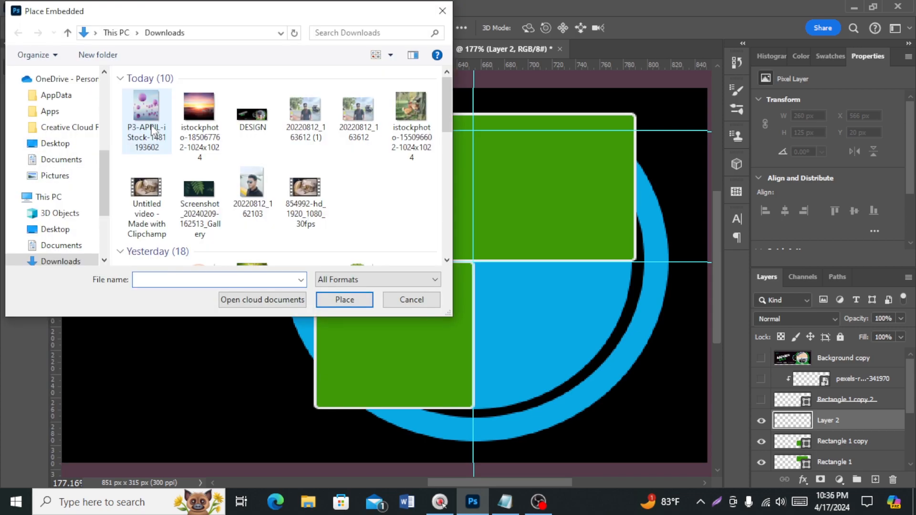
pyautogui.click(143, 114)
pyautogui.click(345, 299)
# Step: Scale the purple spheres photo to about 141 x 173 px over the lower-left rectangle and clip it to that rectangle
pyautogui.moveTo(537, 463); pyautogui.dragTo(462, 379)
pyautogui.moveTo(402, 328); pyautogui.dragTo(417, 405)
pyautogui.press('Return')
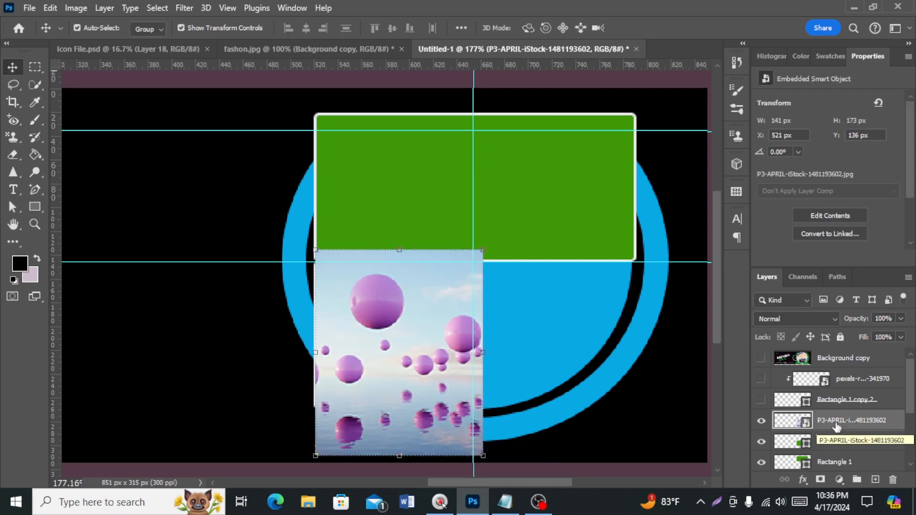
pyautogui.rightClick(835, 425)
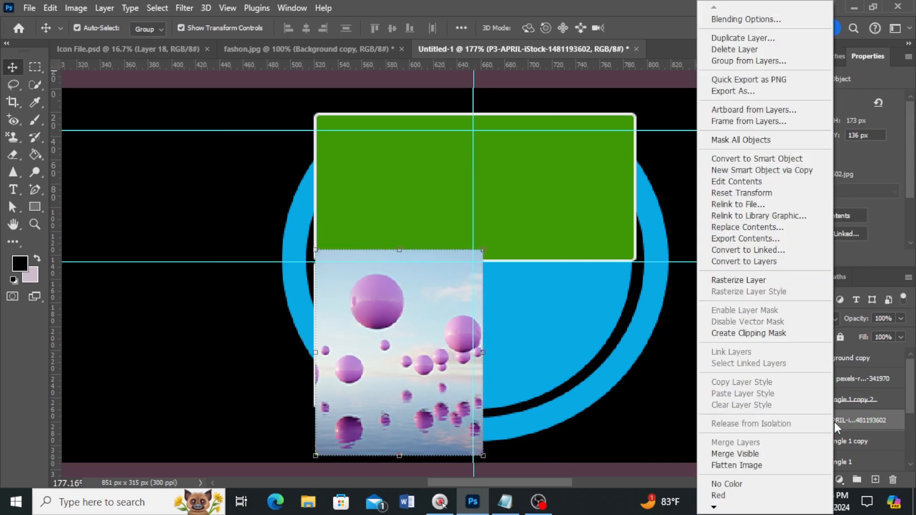
pyautogui.click(755, 333)
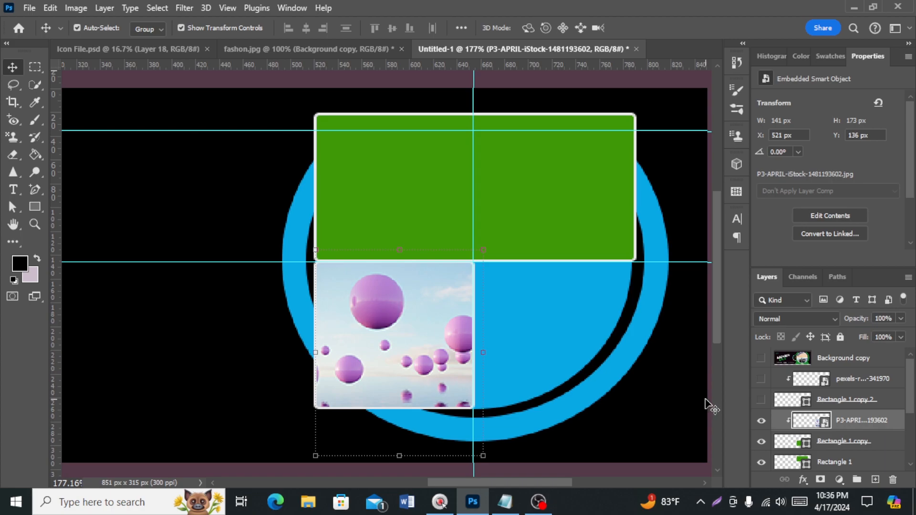
pyautogui.click(826, 439)
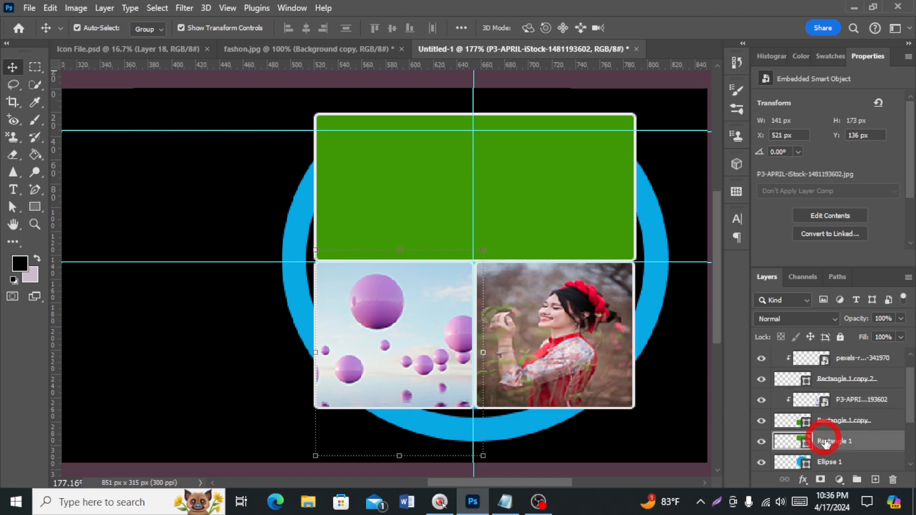
pyautogui.click(875, 479)
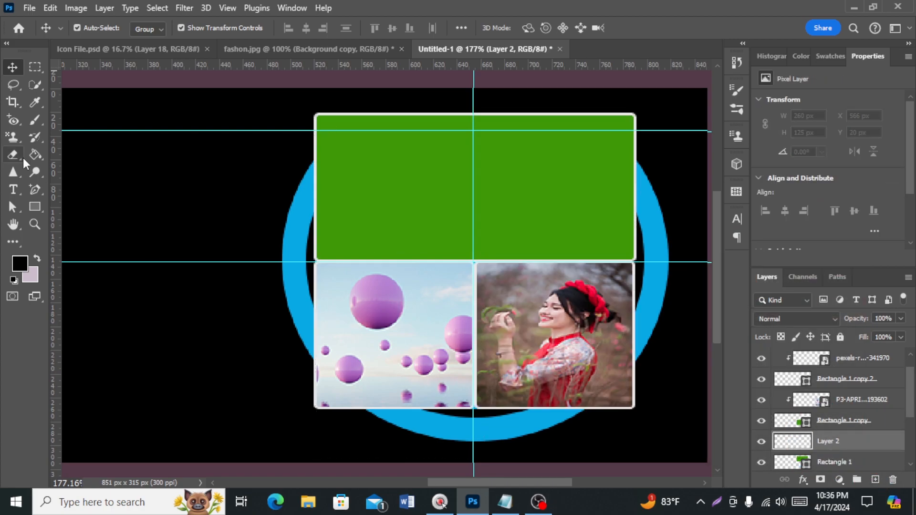
pyautogui.click(29, 9)
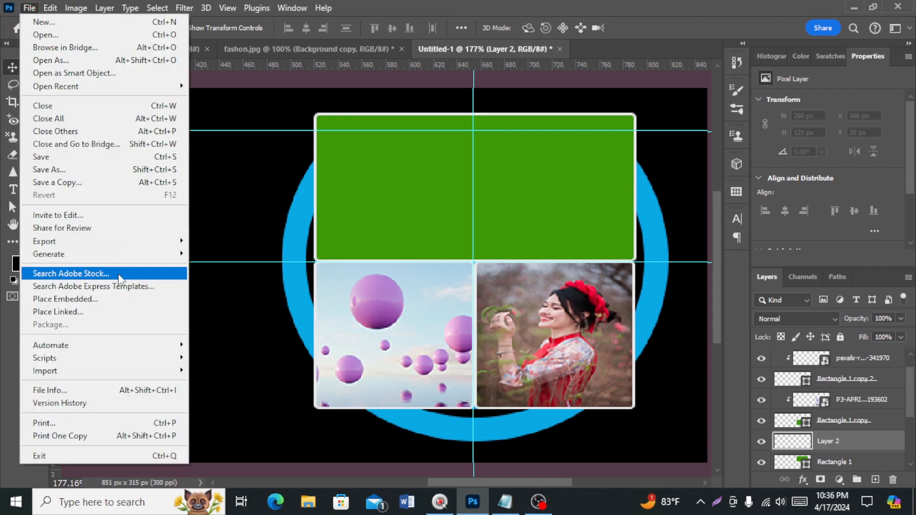
pyautogui.click(119, 299)
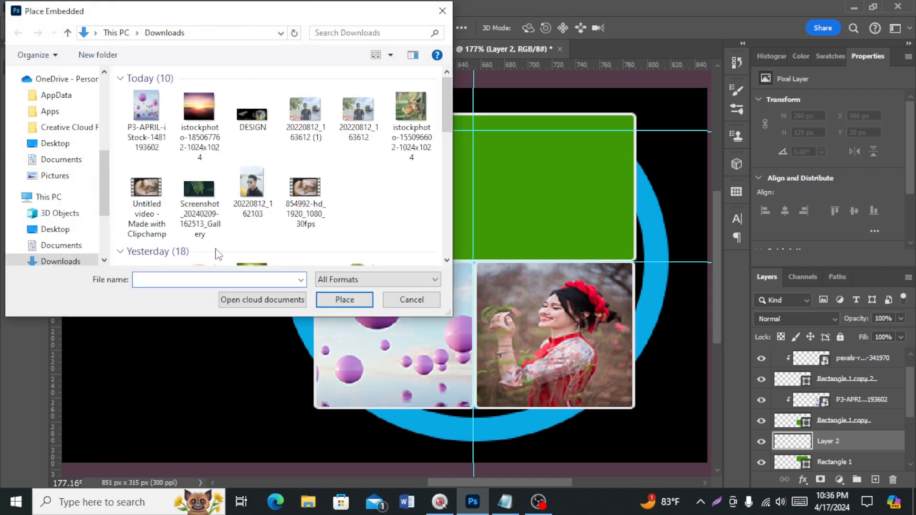
pyautogui.click(211, 120)
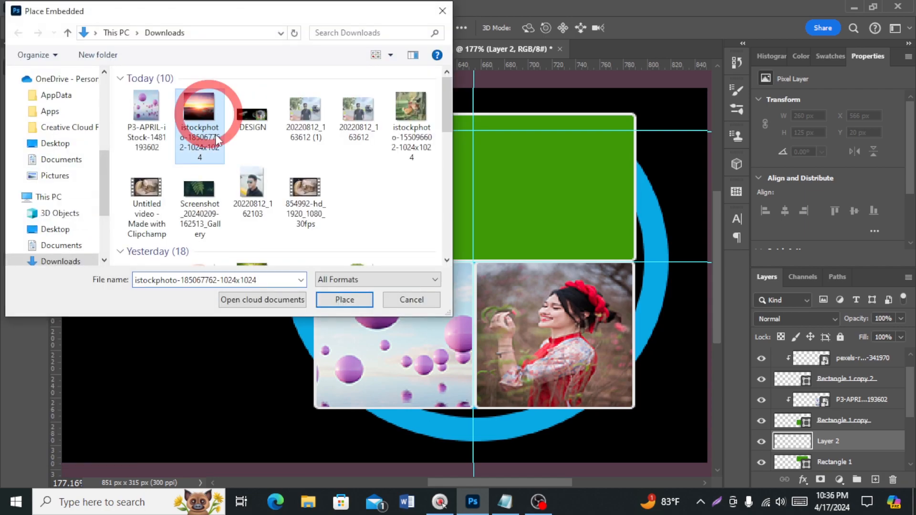
pyautogui.click(345, 300)
# Step: Scale the sunset photo to about 271 x 191 px over the wide upper rectangle and clip it to that rectangle
pyautogui.moveTo(393, 225); pyautogui.dragTo(492, 171)
pyautogui.moveTo(685, 409); pyautogui.dragTo(606, 336)
pyautogui.press('Return')
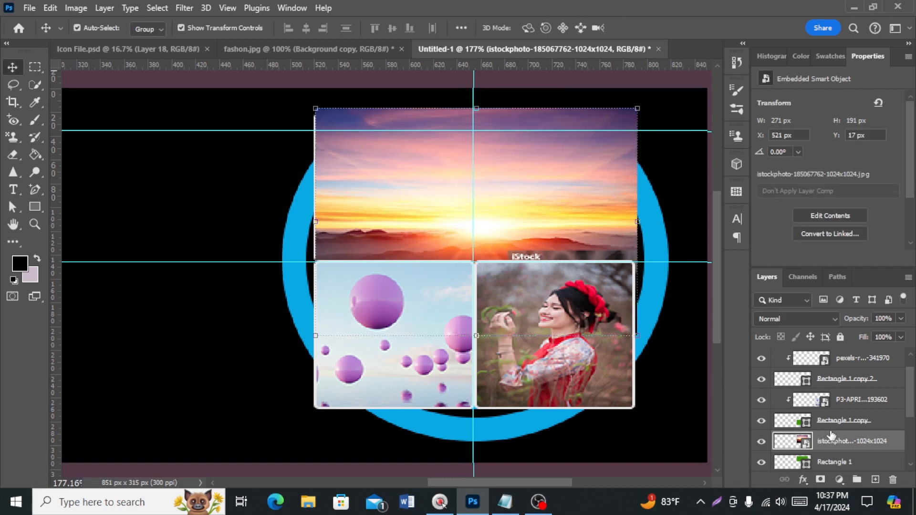
pyautogui.keyDown('alt'); pyautogui.click(841, 451); pyautogui.keyUp('alt')
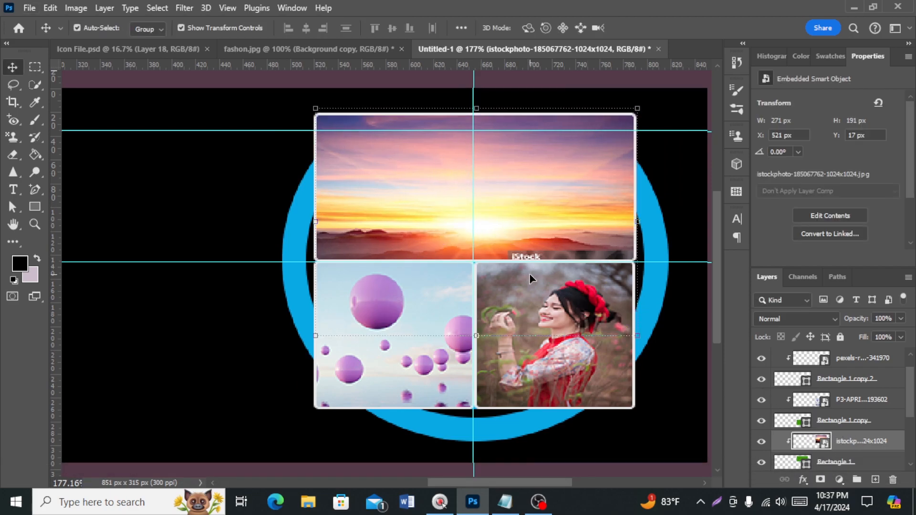
# Step: Merge the three rectangle frames and their clipped photos into a single layer
pyautogui.click(841, 462)
pyautogui.scroll(1, 843, 382)
pyautogui.keyDown('shift'); pyautogui.click(843, 382); pyautogui.keyUp('shift')
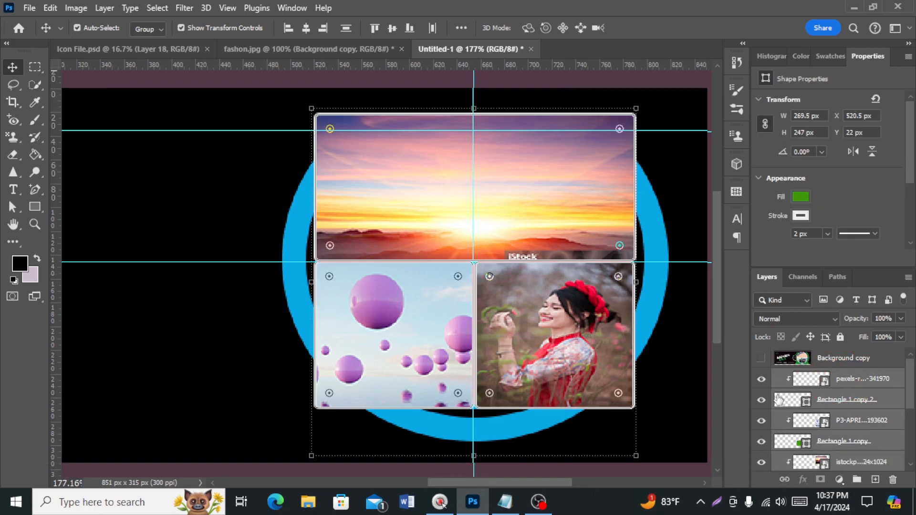
pyautogui.hotkey('ctrl', 'e')
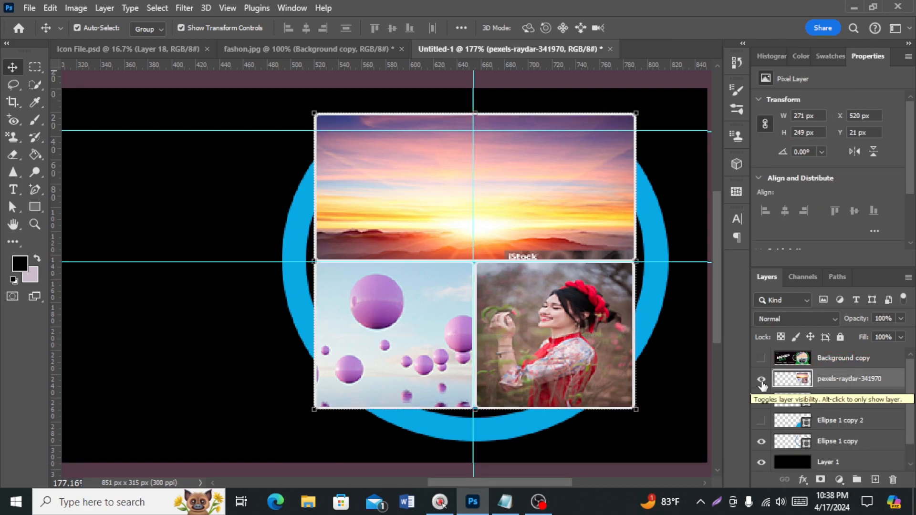
# Step: Hide the merged photo layer and give the filled blue ellipse a white stroke 3 px wide with a solid line
pyautogui.click(762, 379)
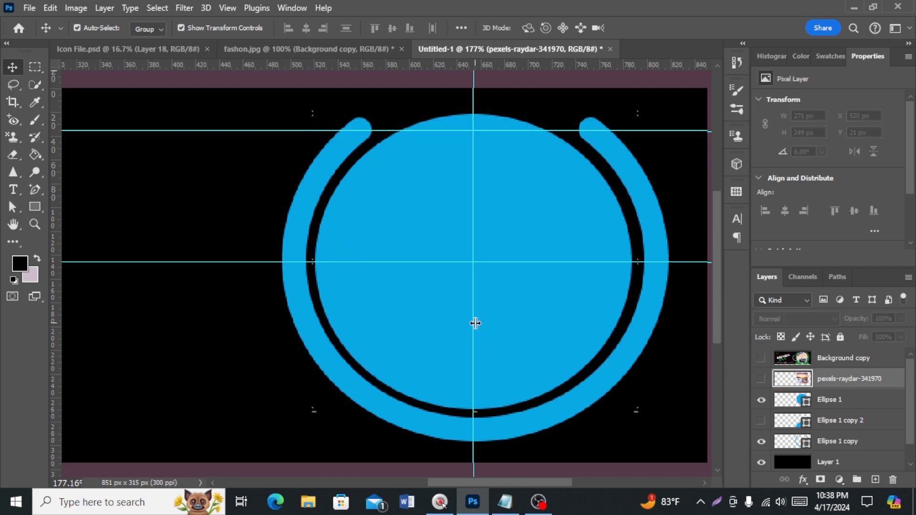
pyautogui.click(815, 401)
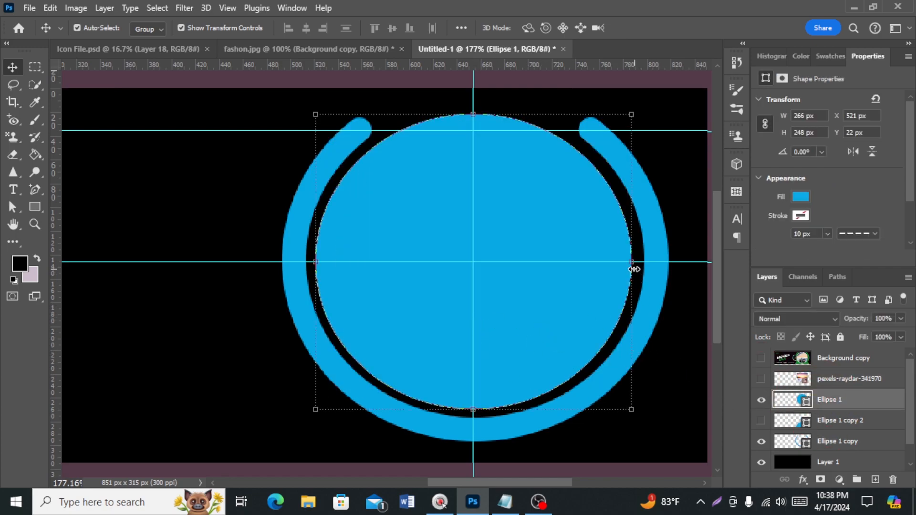
pyautogui.click(34, 207)
pyautogui.click(202, 30)
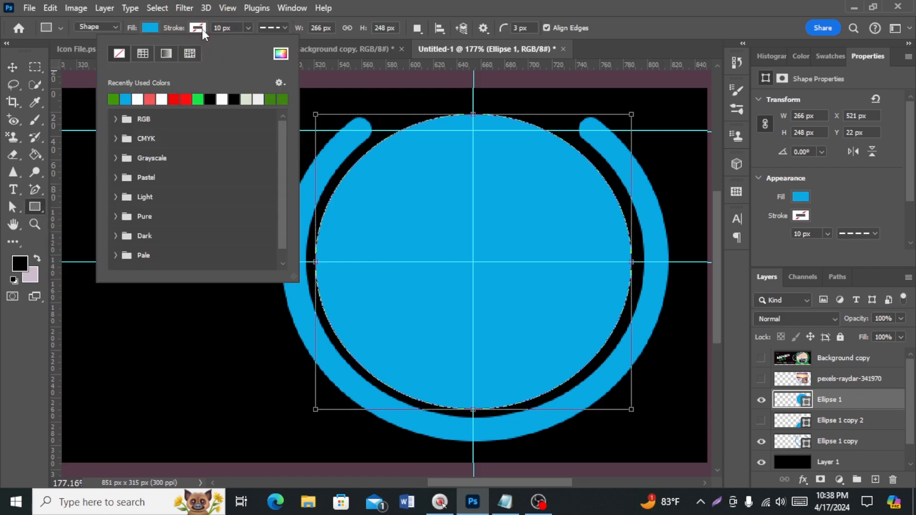
pyautogui.click(149, 99)
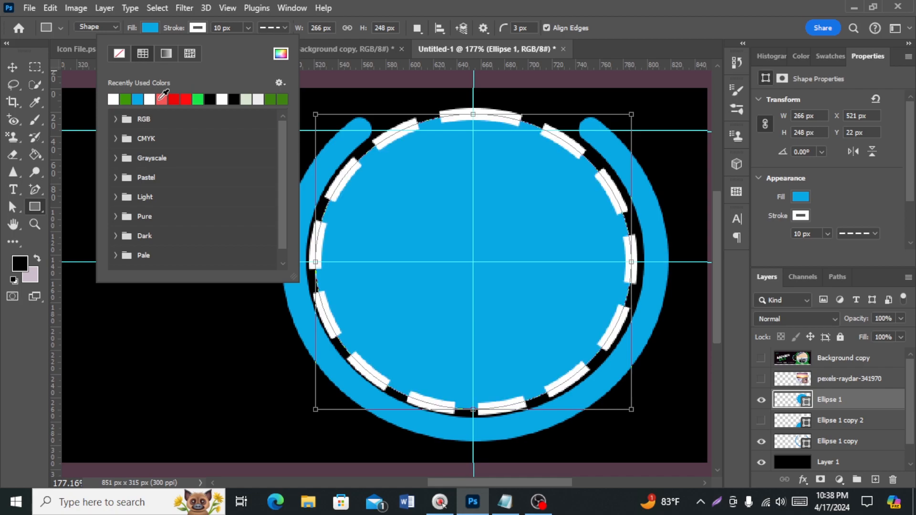
pyautogui.click(221, 30)
pyautogui.write('3')
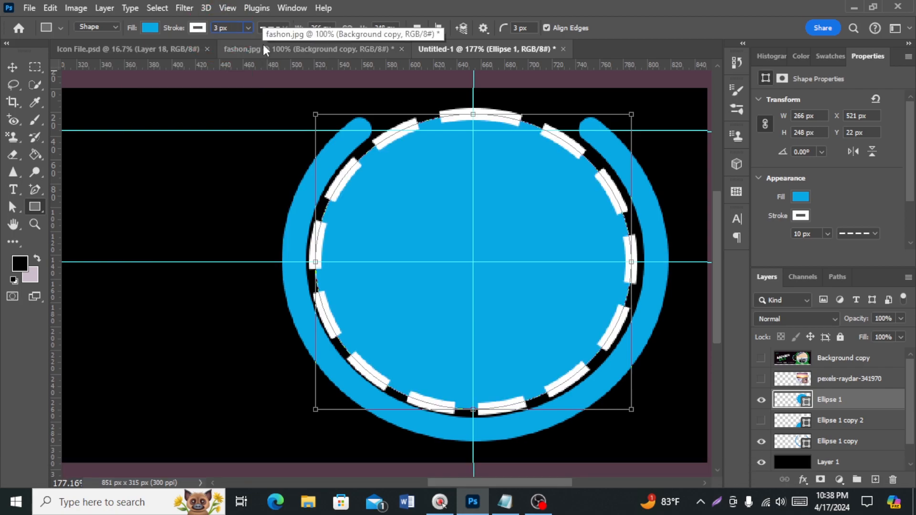
pyautogui.press('Return')
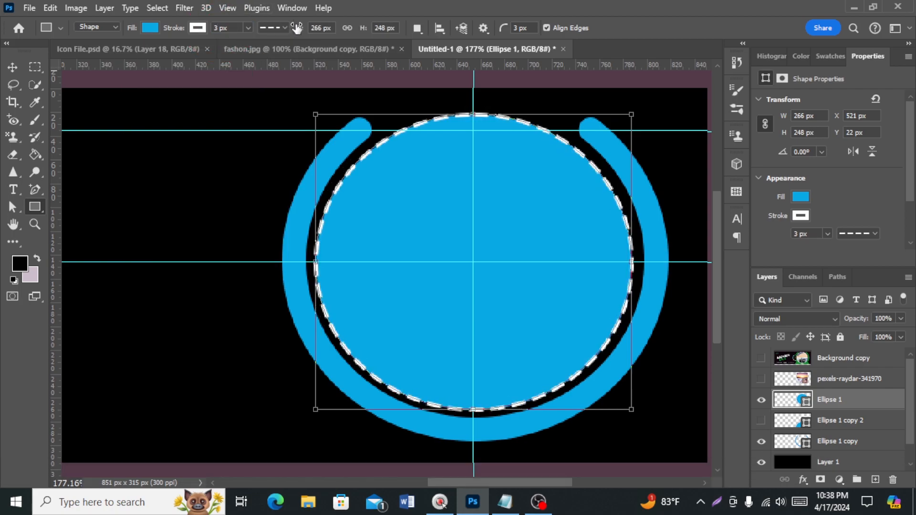
pyautogui.click(285, 28)
pyautogui.click(293, 72)
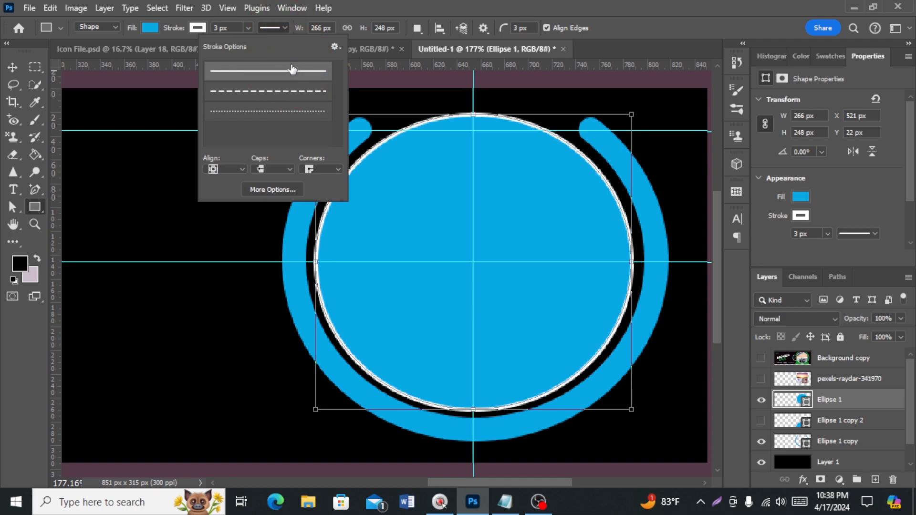
# Step: Show the merged photo layer again and clip it to the filled ellipse
pyautogui.click(762, 379)
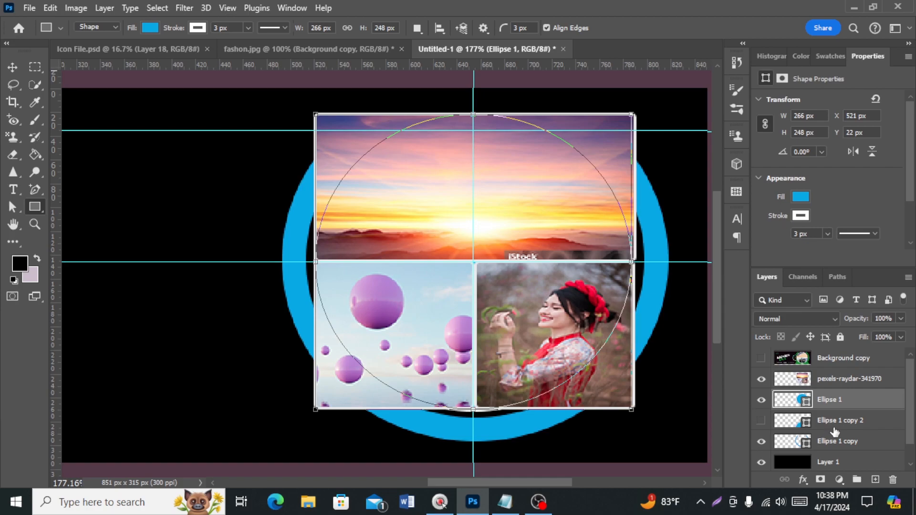
pyautogui.click(832, 389)
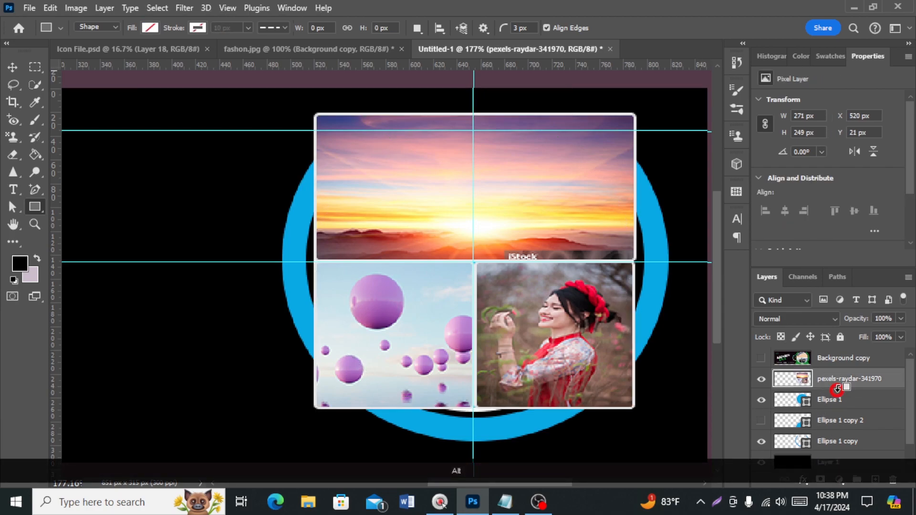
pyautogui.keyDown('alt'); pyautogui.click(835, 389); pyautogui.keyUp('alt')
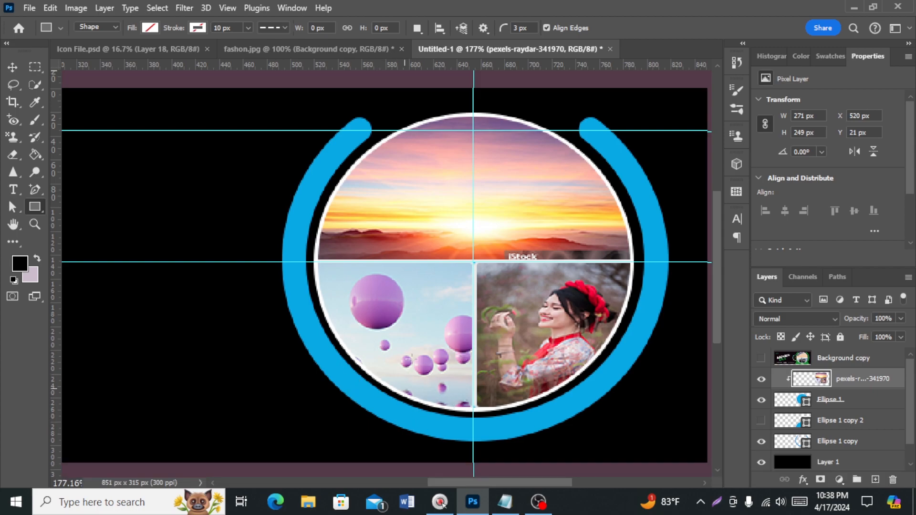
# Step: Show the hidden Ellipse 1 copy 2 beneath the photo circle and check the composition against the reference layer
pyautogui.scroll(-1, 814, 372)
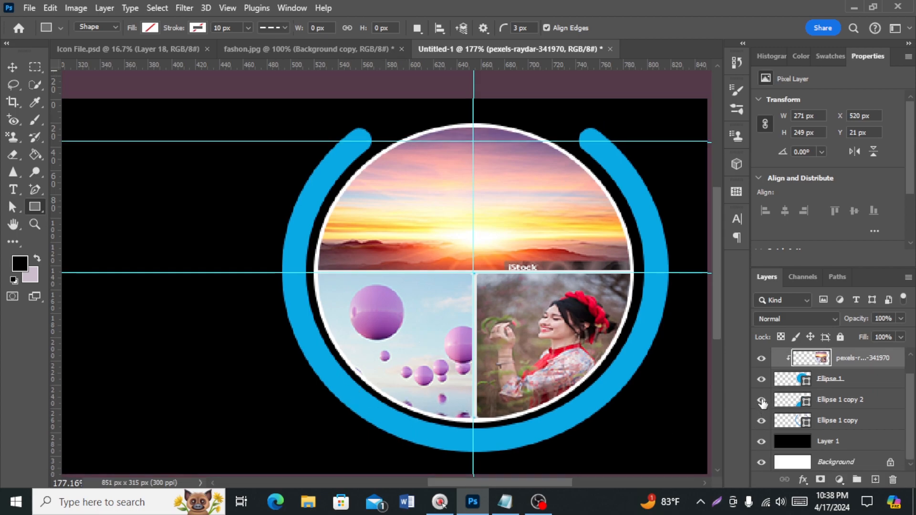
pyautogui.click(761, 401)
pyautogui.scroll(1, 765, 377)
pyautogui.click(763, 358)
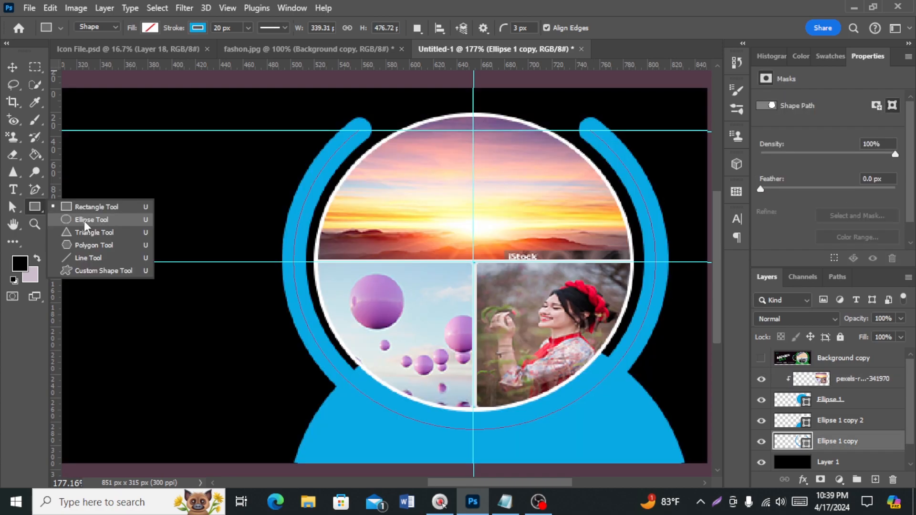
pyautogui.click(76, 215)
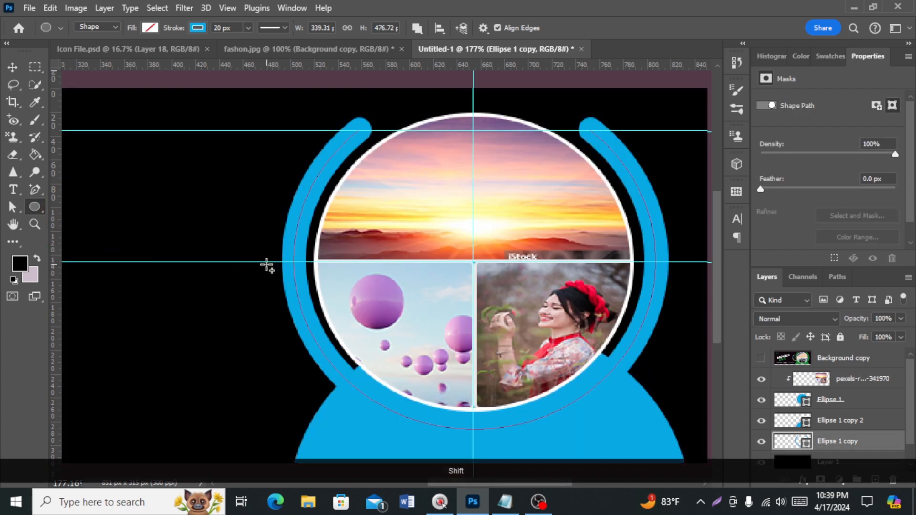
pyautogui.moveTo(265, 264); pyautogui.dragTo(329, 330)
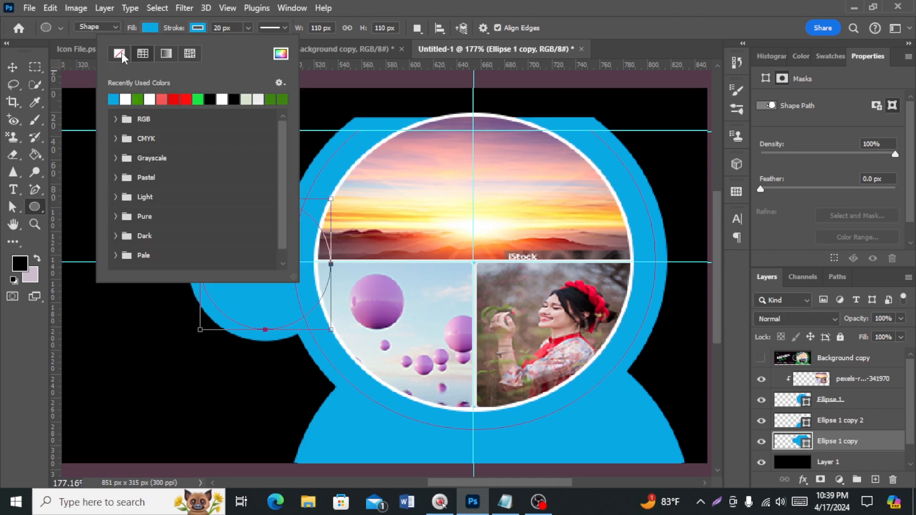
pyautogui.click(120, 54)
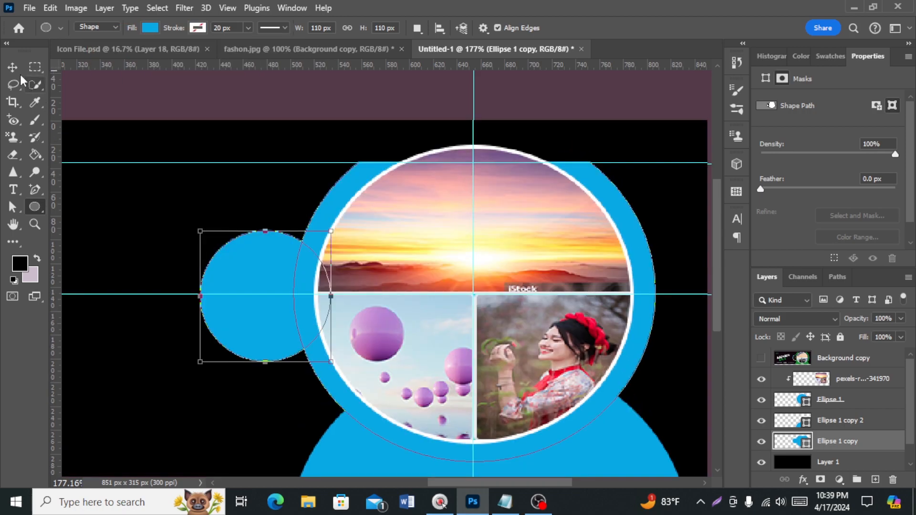
pyautogui.click(13, 67)
pyautogui.moveTo(265, 333); pyautogui.dragTo(264, 338)
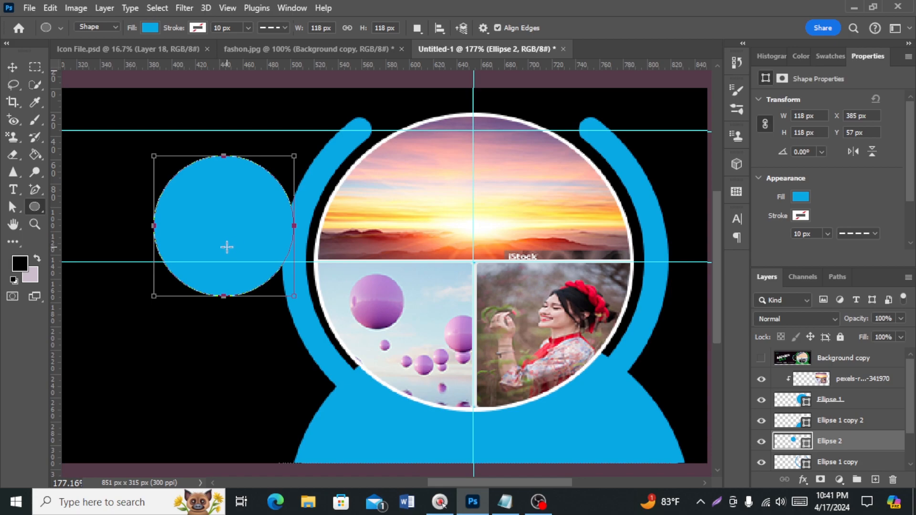
# Step: Duplicate the small blue circle (Ellipse 2) and scale the copy down to about 84% around its centre
pyautogui.hotkey('ctrl', 'j')
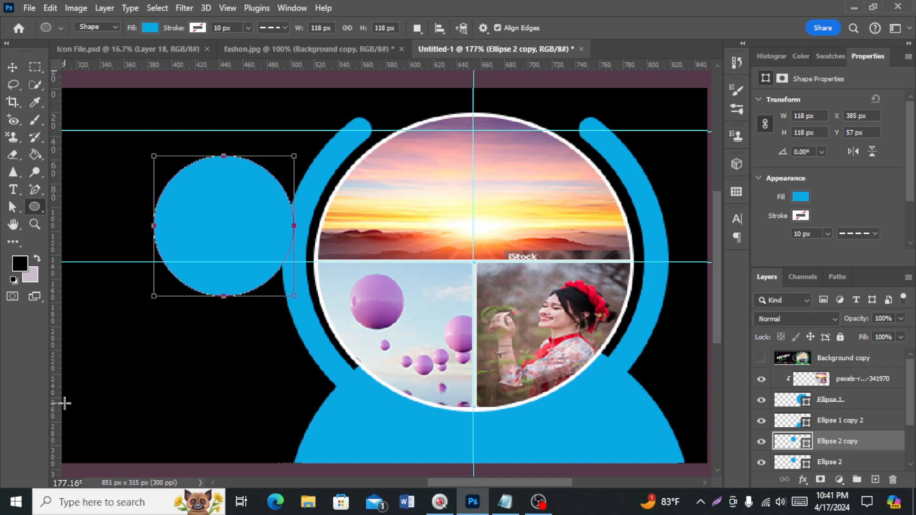
pyautogui.hotkey('ctrl', 't')
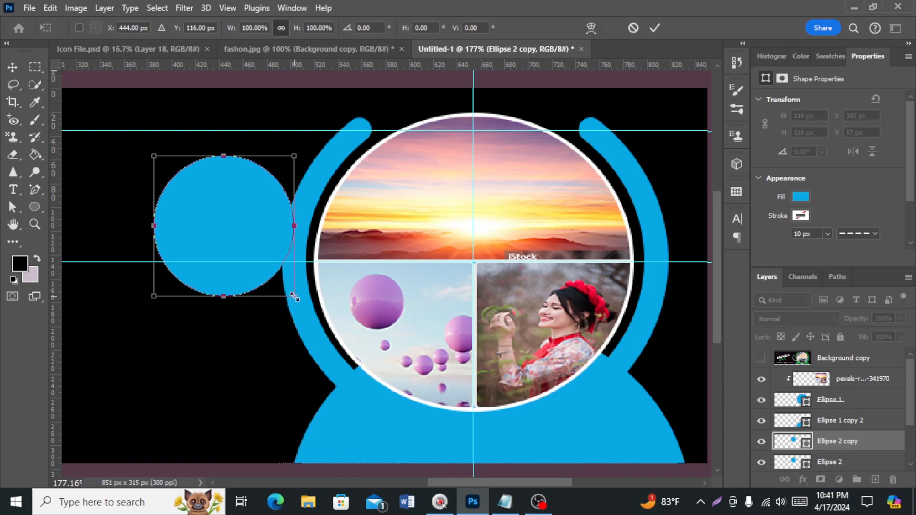
pyautogui.moveTo(295, 296); pyautogui.dragTo(283, 284)
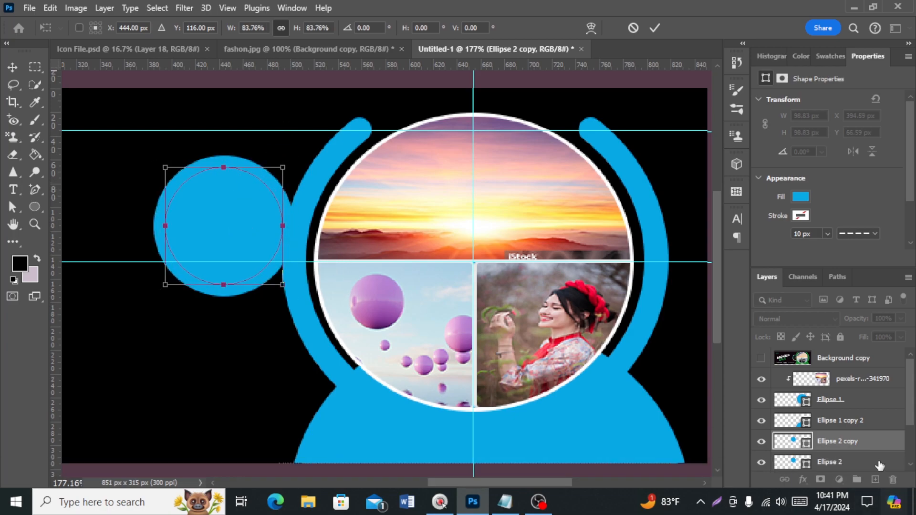
# Step: Fill the smaller inner circle with the very dark colour 13010a
pyautogui.doubleClick(806, 444)
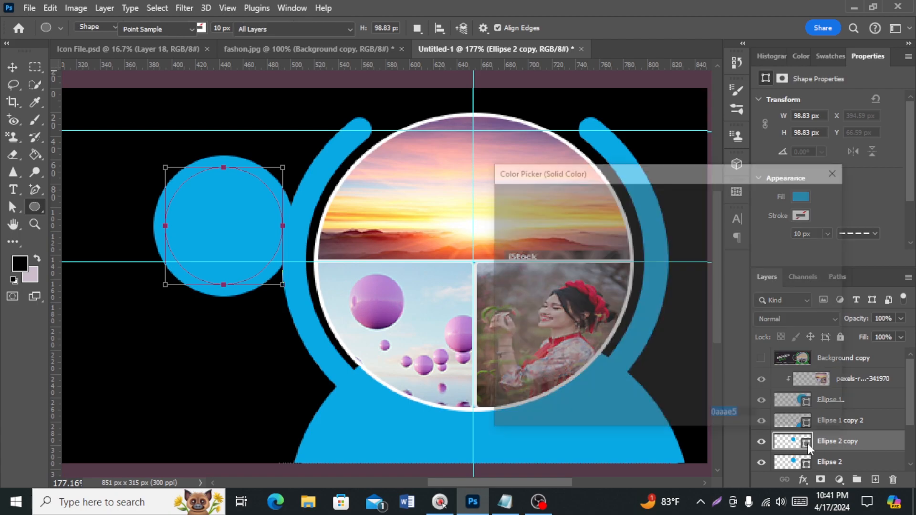
pyautogui.click(652, 358)
pyautogui.moveTo(651, 359); pyautogui.dragTo(654, 361)
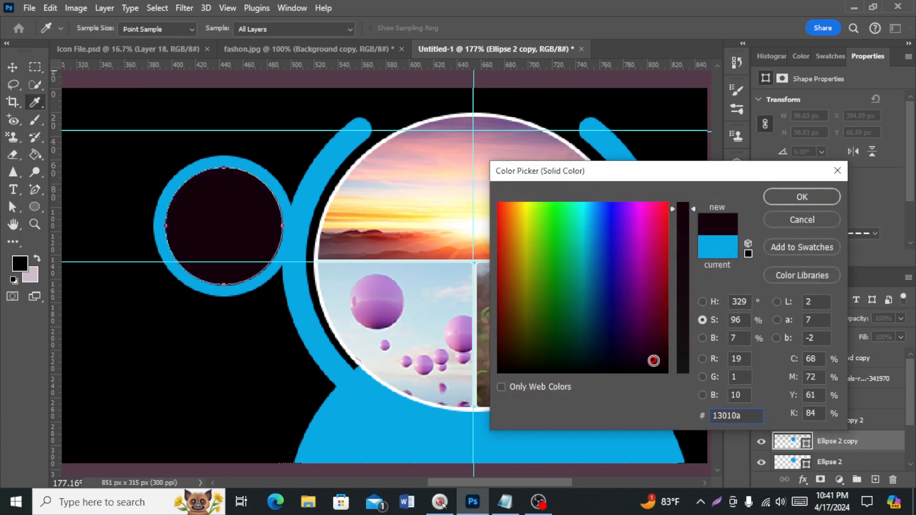
pyautogui.press('Return')
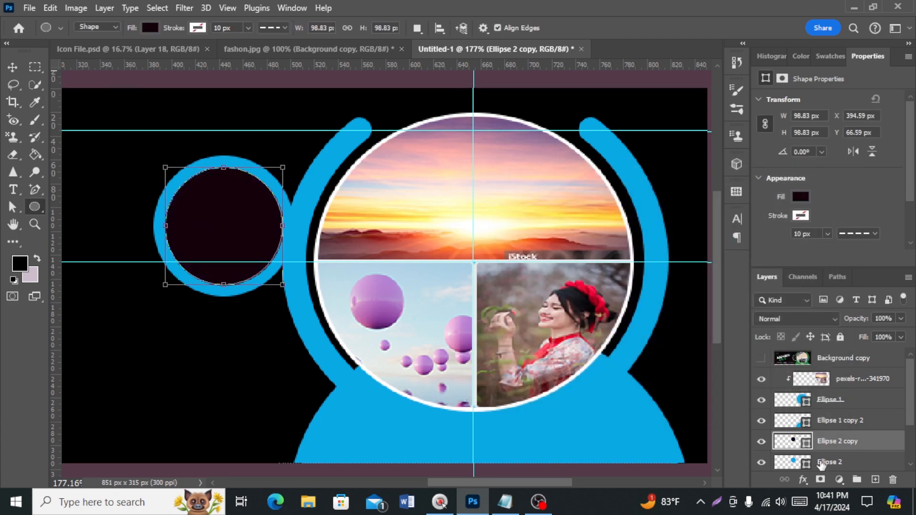
# Step: Move both small circles together over the open ring's left side, behind the photo circle, centred on the horizontal guide at about X 426, Y 87 px
pyautogui.keyDown('shift'); pyautogui.click(824, 463); pyautogui.keyUp('shift')
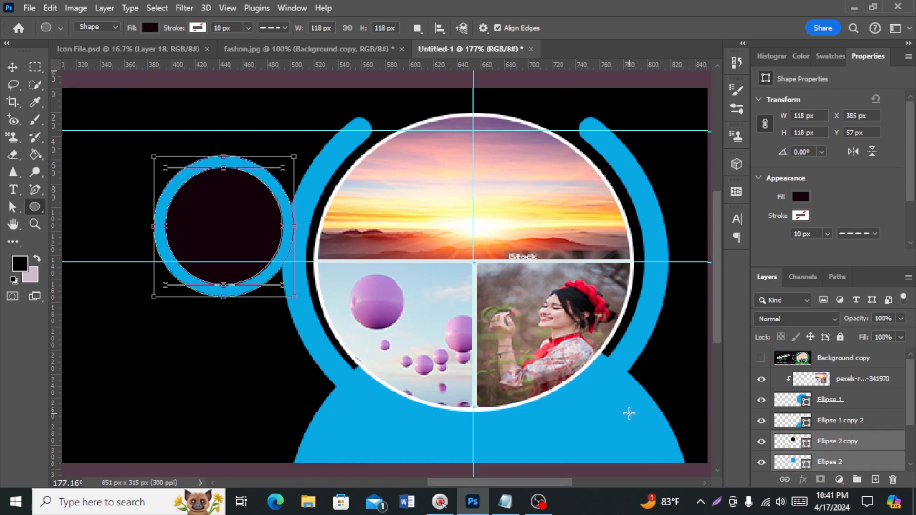
pyautogui.hotkey('ctrl', 't')
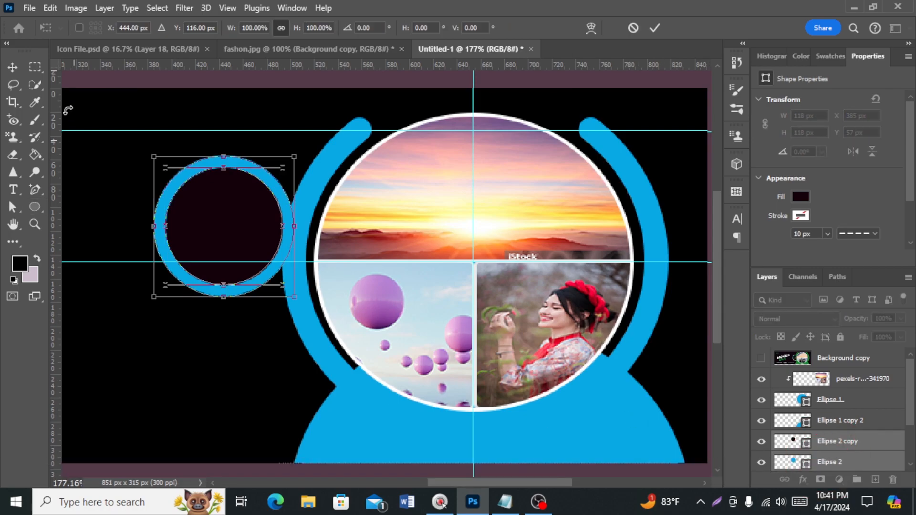
pyautogui.click(13, 67)
pyautogui.moveTo(246, 236); pyautogui.dragTo(294, 272)
pyautogui.press('Return')
# Step: Add a layer above Ellipse 2 and brush soft black shading at 33% opacity where the small circle meets the ring's upper arm
pyautogui.click(847, 443)
pyautogui.click(845, 463)
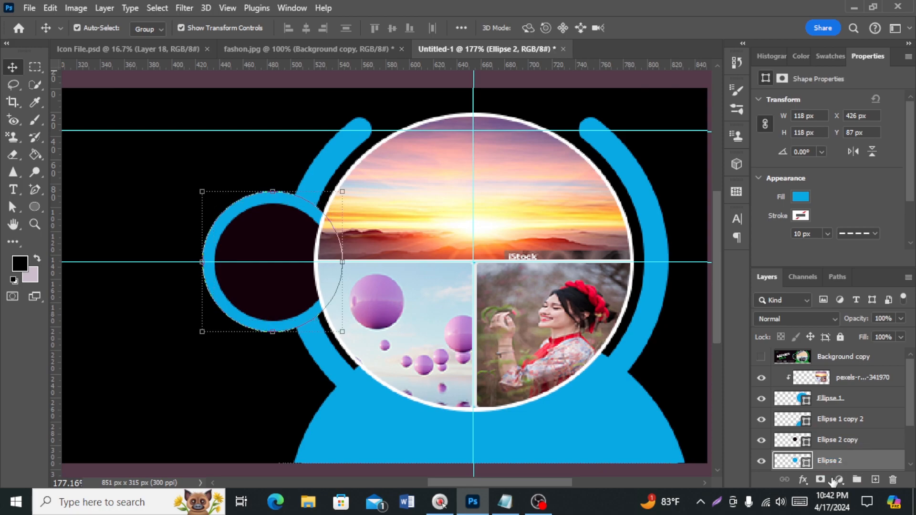
pyautogui.click(875, 479)
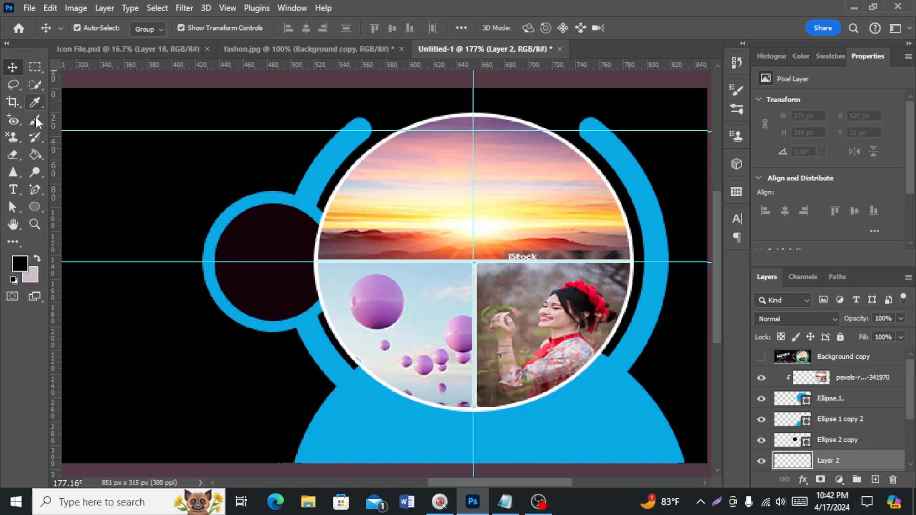
pyautogui.click(38, 119)
pyautogui.click(762, 358)
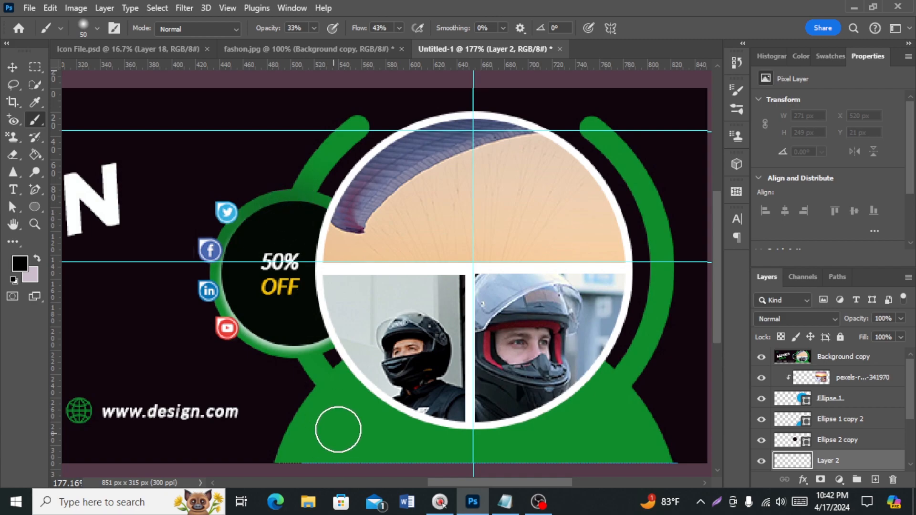
pyautogui.click(762, 357)
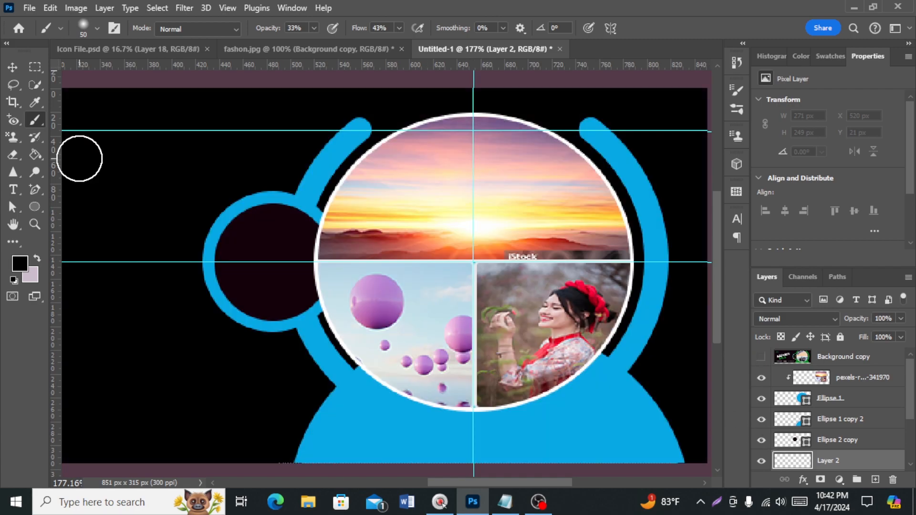
pyautogui.rightClick(35, 119)
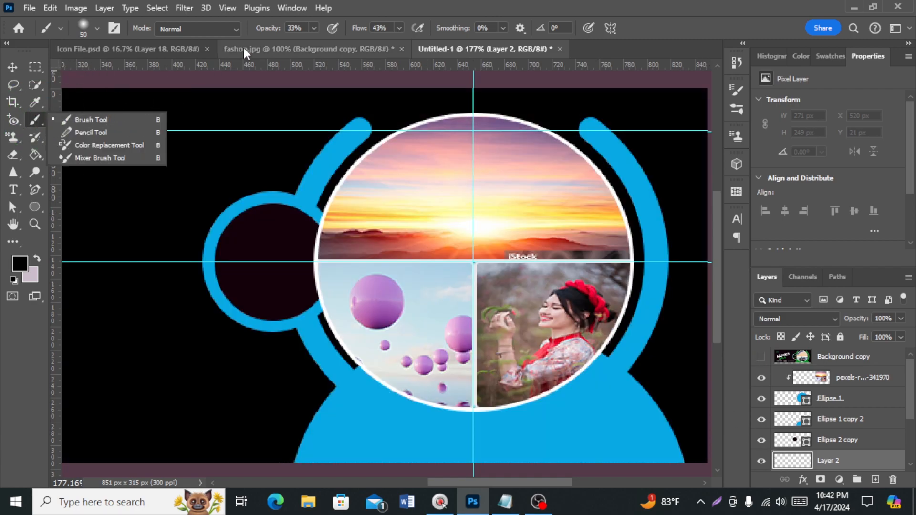
pyautogui.click(420, 3)
pyautogui.click(289, 195)
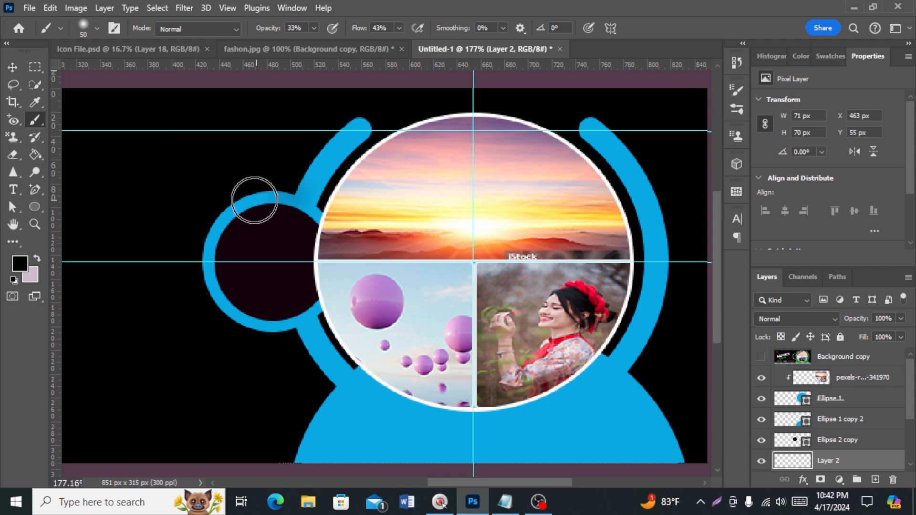
pyautogui.scroll(2, 210, 384)
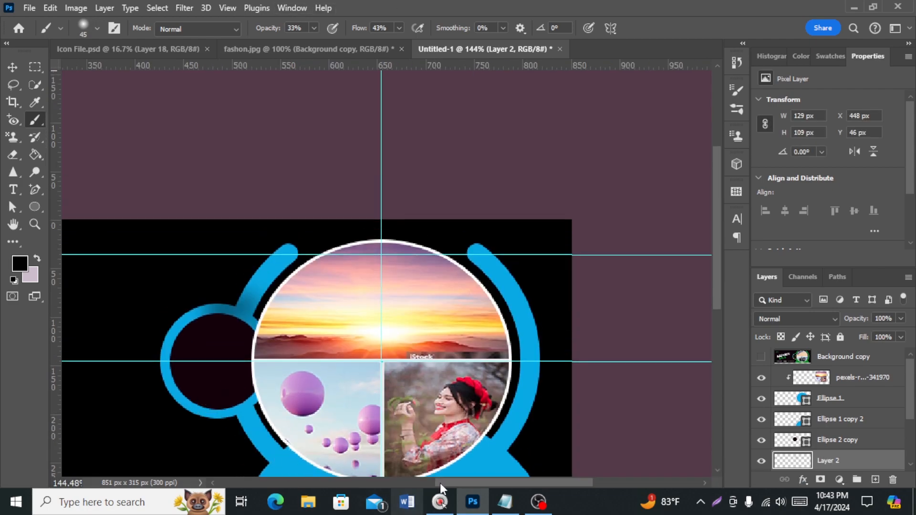
# Step: Check the reference layout and add a vertical guide at about 32 px and a horizontal guide at about 280 px as margins
pyautogui.hscroll(-3, 420, 482)
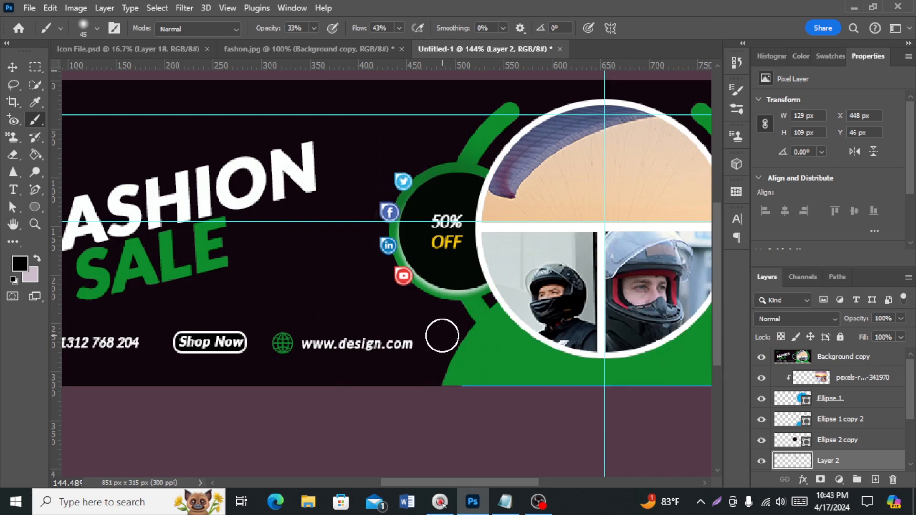
pyautogui.scroll(-3, 394, 295)
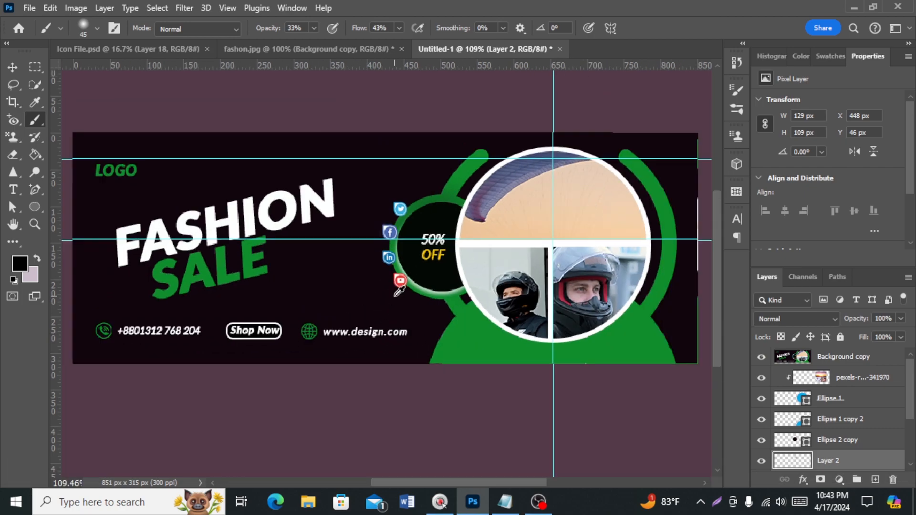
pyautogui.scroll(2, 425, 336)
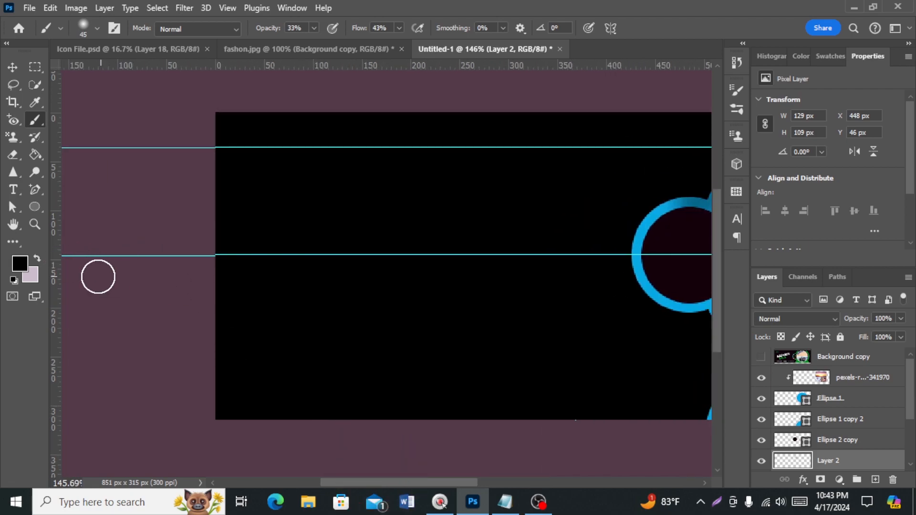
pyautogui.moveTo(56, 273); pyautogui.dragTo(246, 296)
pyautogui.scroll(-1, 246, 297)
pyautogui.moveTo(349, 71)
pyautogui.mouseDown()
pyautogui.moveTo(341, 252)
pyautogui.moveTo(354, 366)
pyautogui.mouseUp()
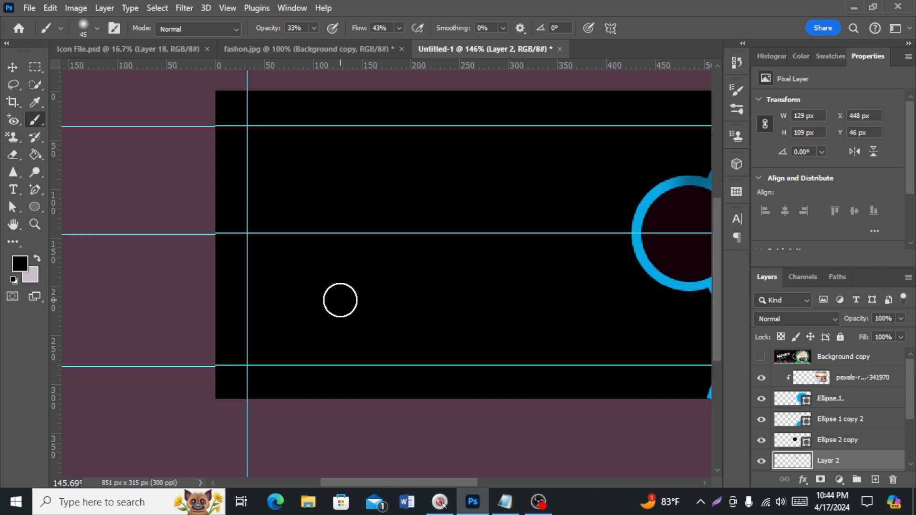
pyautogui.hotkey('ctrl', ';')
pyautogui.hotkey('ctrl', ';')
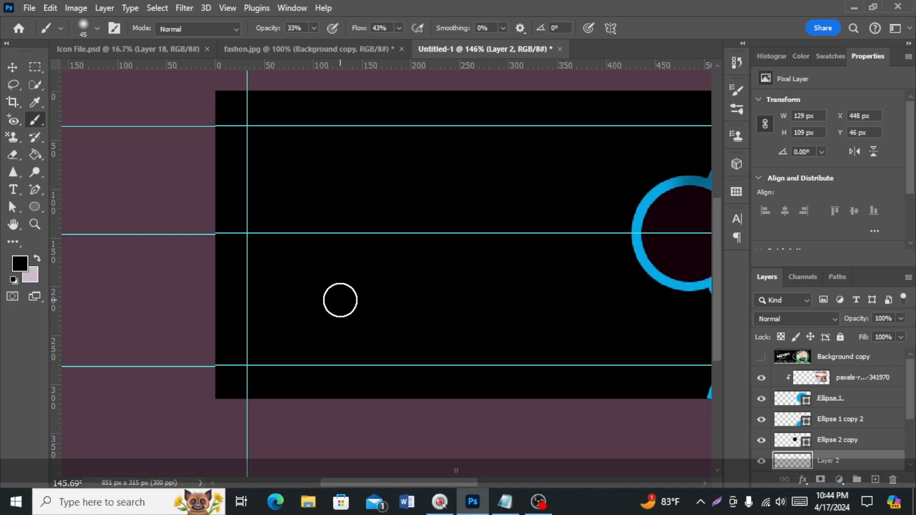
# Step: Arrange four horizontal guides across the small circle at about 110, 135, 163 and 191 px for the social icons
pyautogui.hscroll(3, 339, 300)
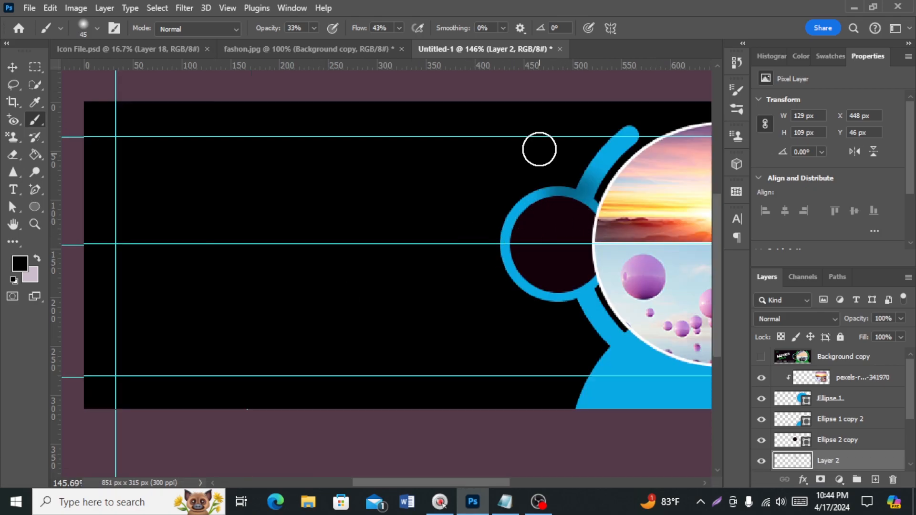
pyautogui.moveTo(496, 65); pyautogui.dragTo(520, 206)
pyautogui.moveTo(487, 66); pyautogui.dragTo(478, 277)
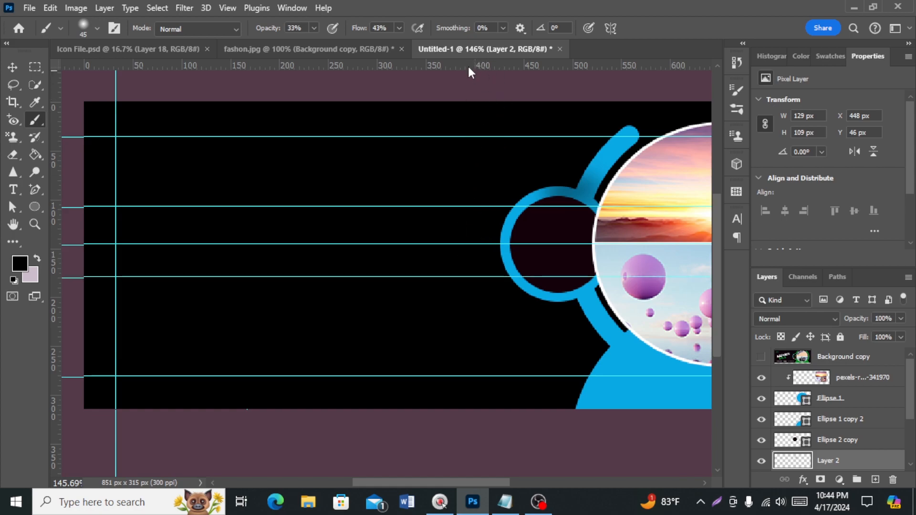
pyautogui.moveTo(465, 65); pyautogui.dragTo(492, 296)
pyautogui.press('v')
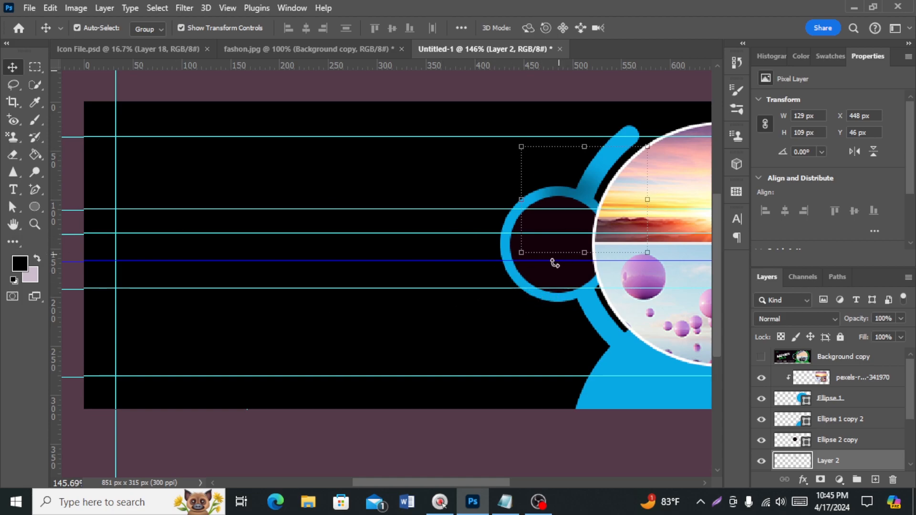
# Step: Group the layers from Layer 1 up to the clipped photo layer and add a new empty layer above the group
pyautogui.scroll(-3, 847, 422)
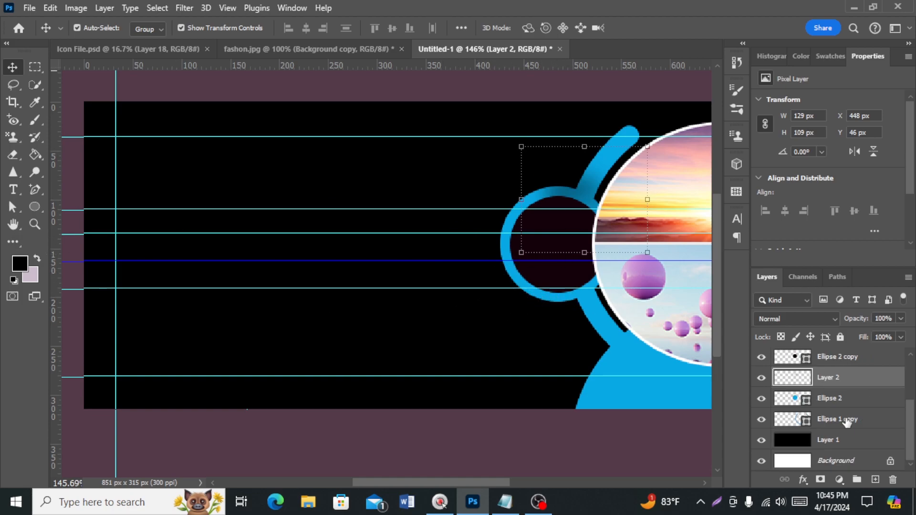
pyautogui.click(854, 446)
pyautogui.scroll(4, 856, 438)
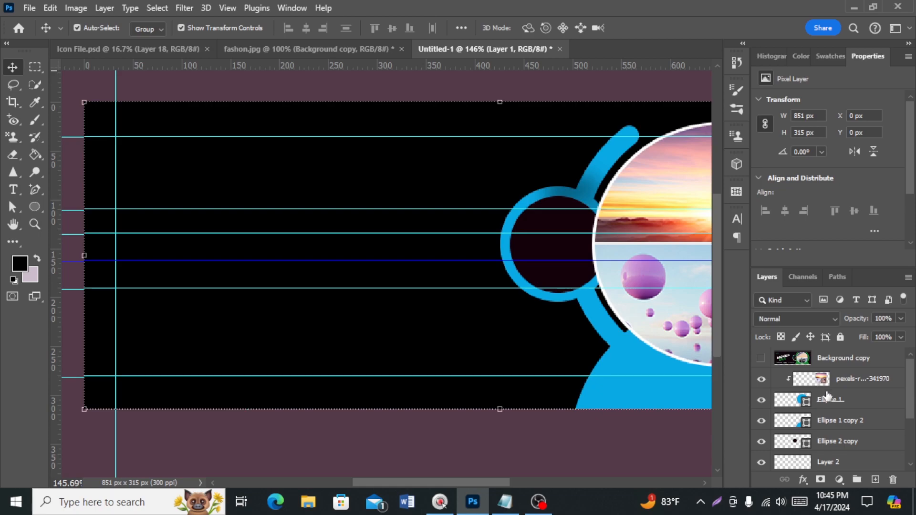
pyautogui.keyDown('shift'); pyautogui.click(842, 387); pyautogui.keyUp('shift')
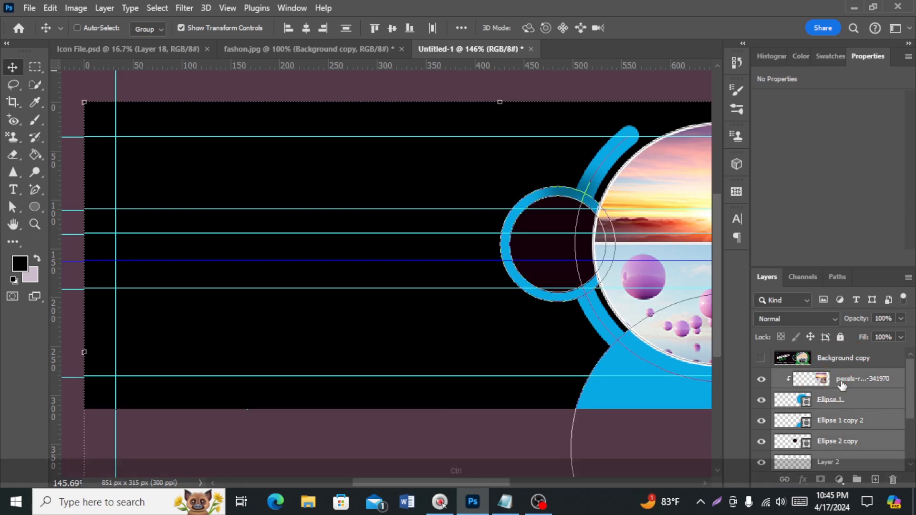
pyautogui.hotkey('ctrl', 'g')
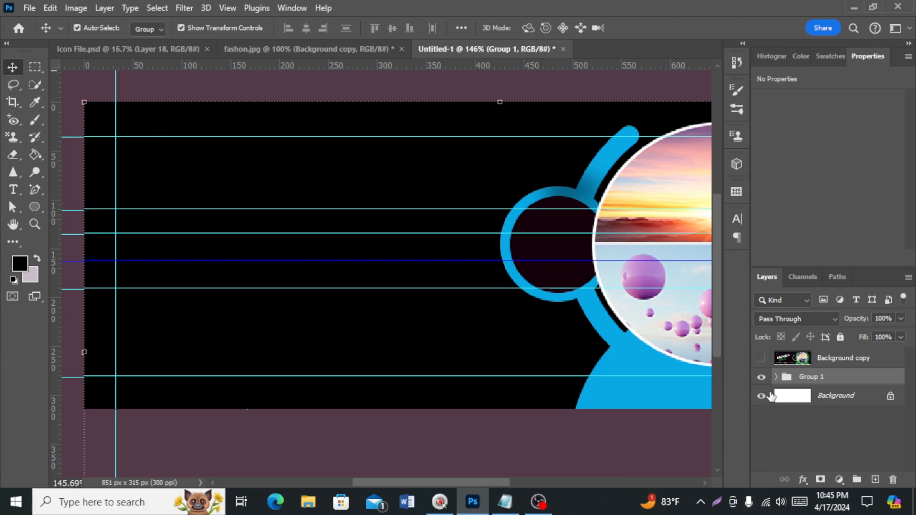
pyautogui.scroll(1, 687, 375)
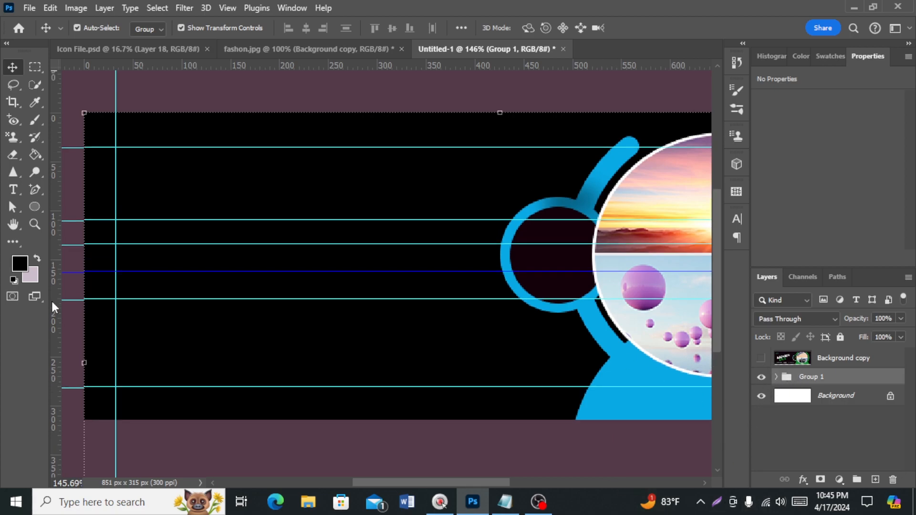
pyautogui.click(876, 480)
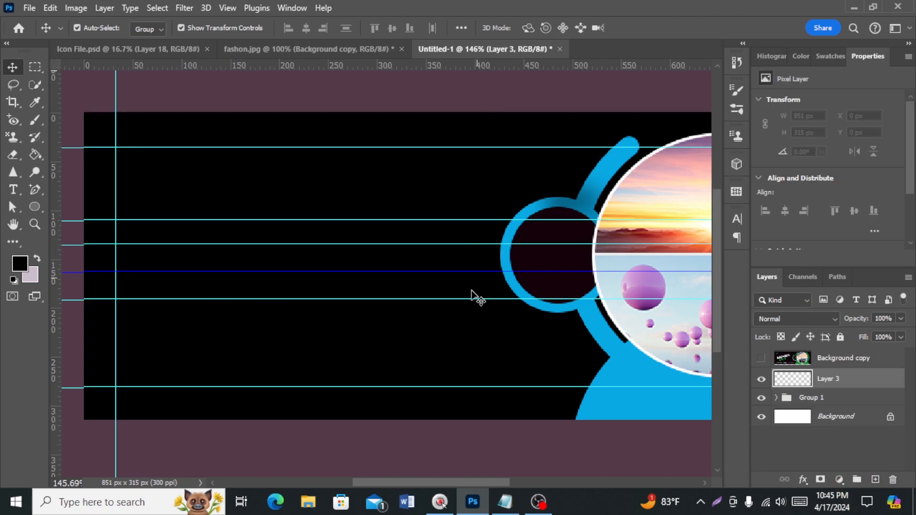
# Step: Add a white drop shadow to Ellipse 2 copy with angle 62°, distance 6 px, spread 14% and size 5 px, and lower its opacity
pyautogui.keyDown('alt'); pyautogui.scroll(4, 477, 461); pyautogui.keyUp('alt')
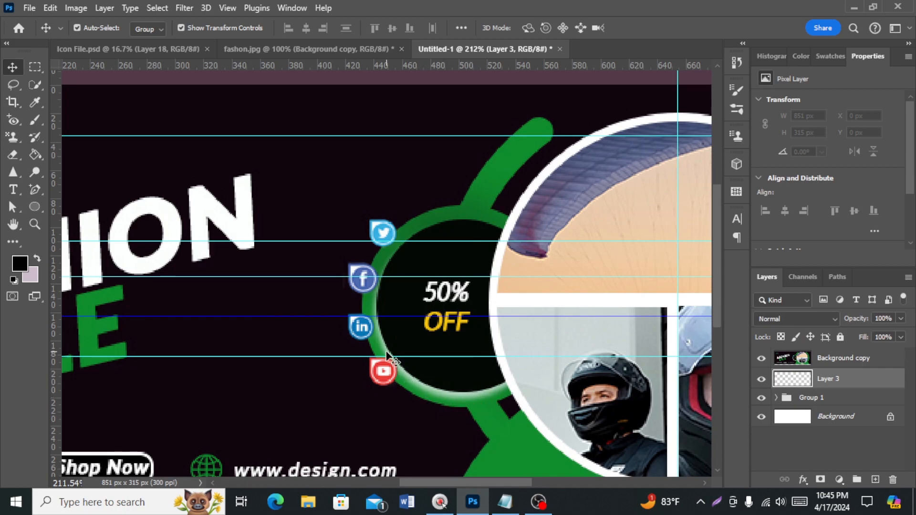
pyautogui.click(762, 359)
pyautogui.click(776, 397)
pyautogui.scroll(-3, 830, 429)
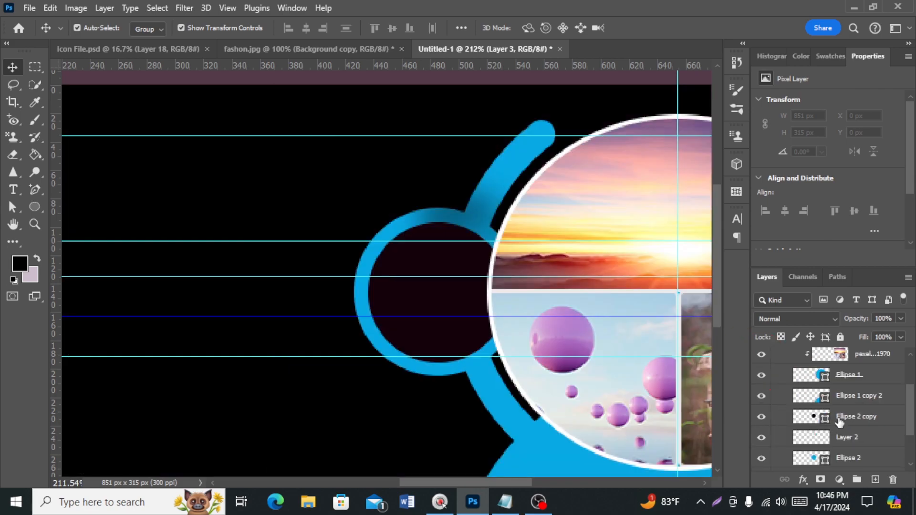
pyautogui.click(840, 420)
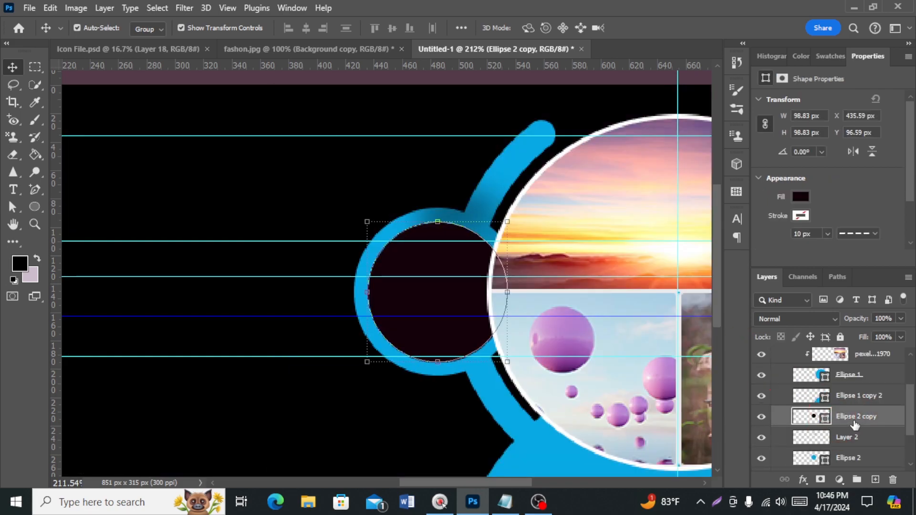
pyautogui.rightClick(856, 423)
pyautogui.click(780, 18)
pyautogui.scroll(-3, 566, 224)
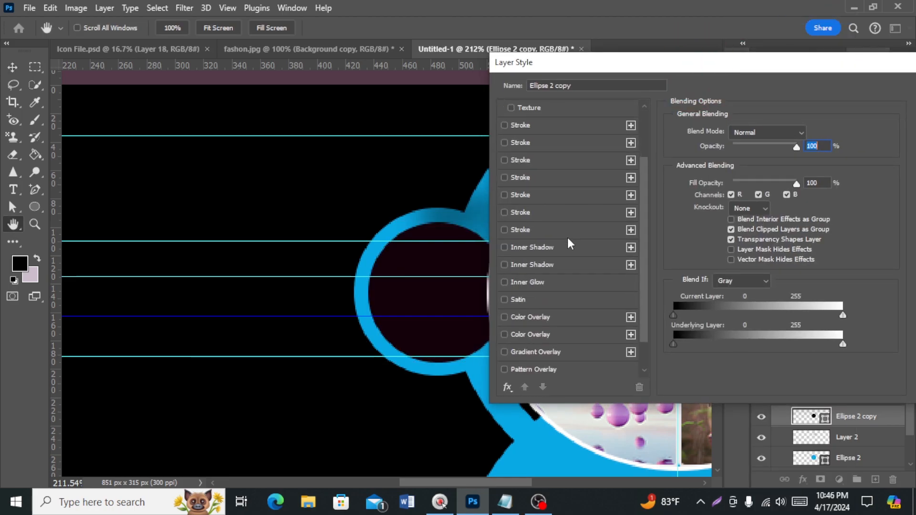
pyautogui.click(545, 369)
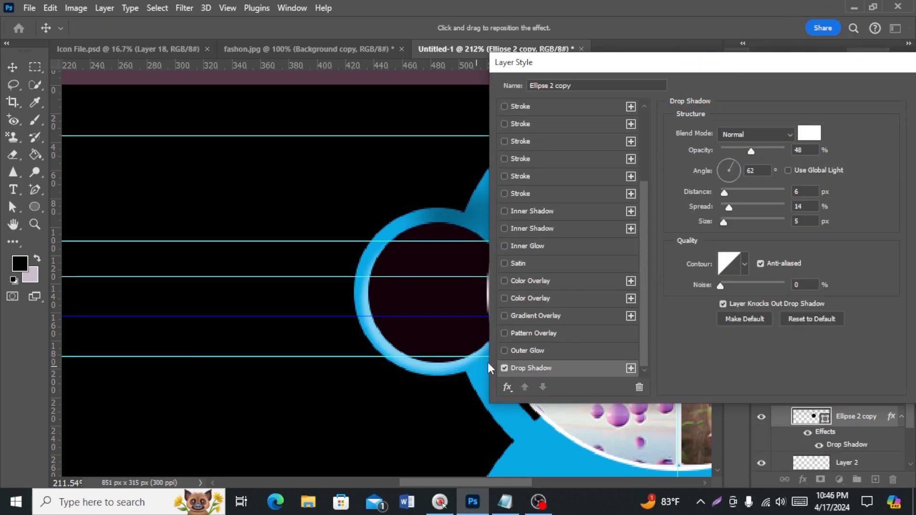
pyautogui.moveTo(748, 151); pyautogui.dragTo(740, 151)
pyautogui.press('Return')
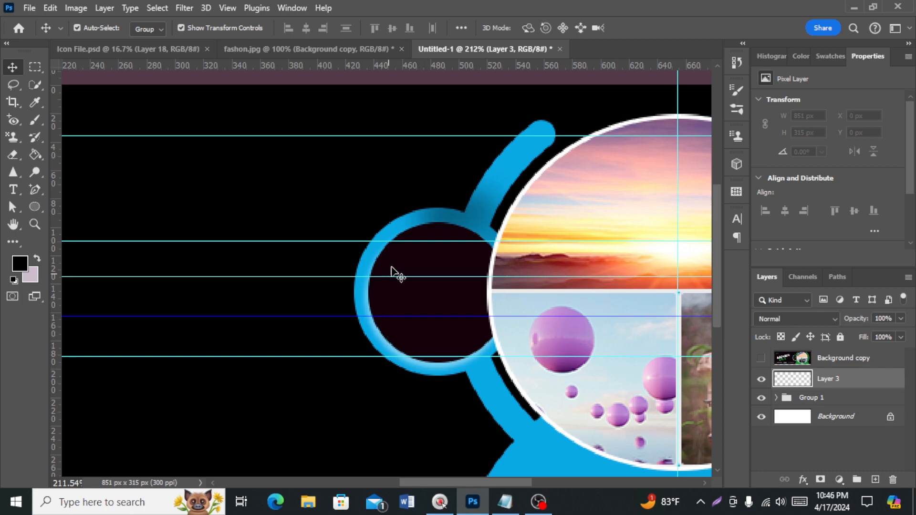
# Step: Copy the row of Twitter, Facebook, LinkedIn and YouTube teardrop icons from Icon File.psd into the banner document
pyautogui.click(325, 50)
pyautogui.click(127, 48)
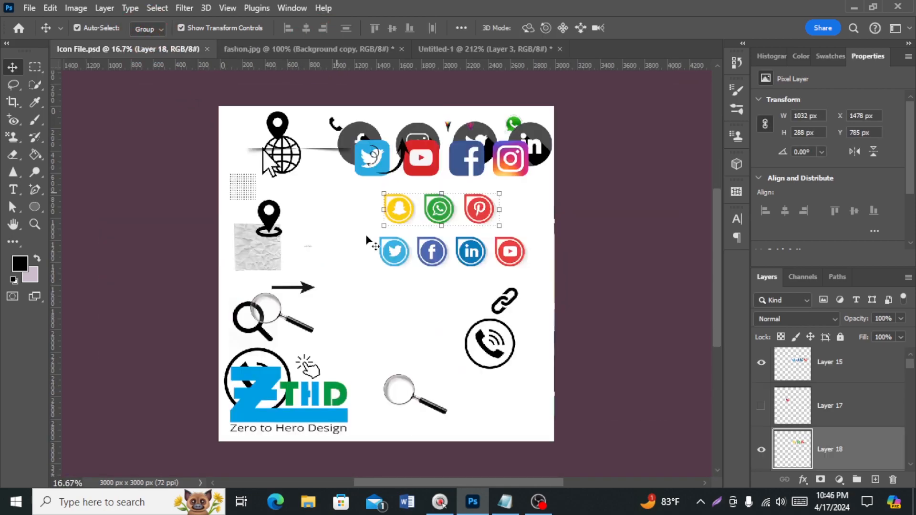
pyautogui.click(433, 254)
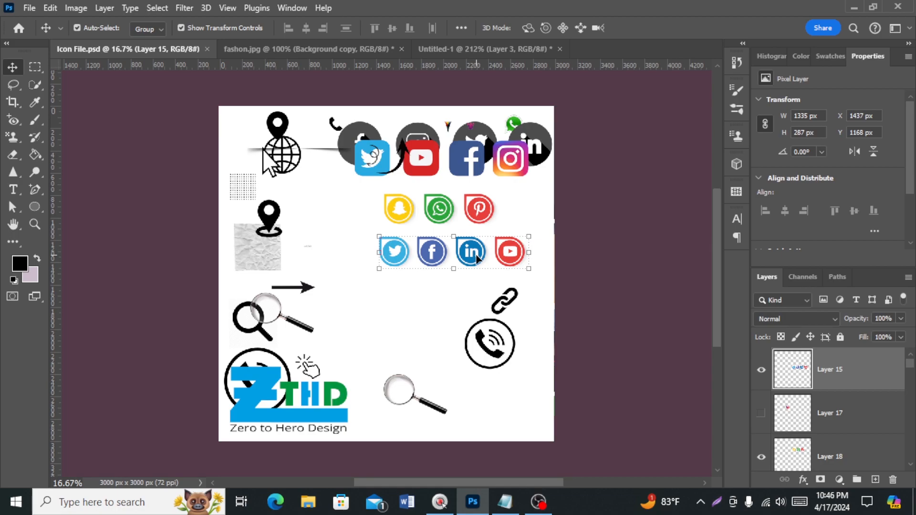
pyautogui.moveTo(478, 259); pyautogui.dragTo(262, 303)
pyautogui.hotkey('alt', '[')
# Step: Scale the social icon row to about 10.38% and position it in the black area beside the small circle
pyautogui.scroll(-8, 391, 351)
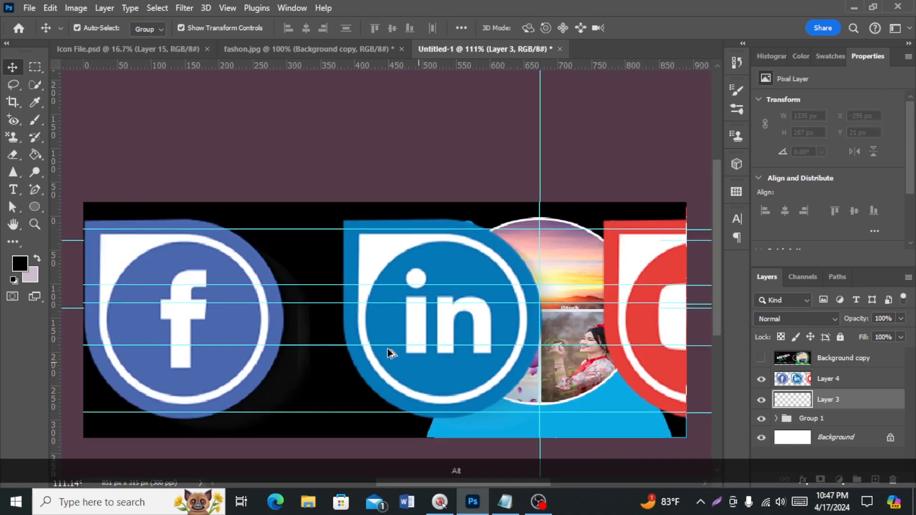
pyautogui.scroll(-3, 461, 379)
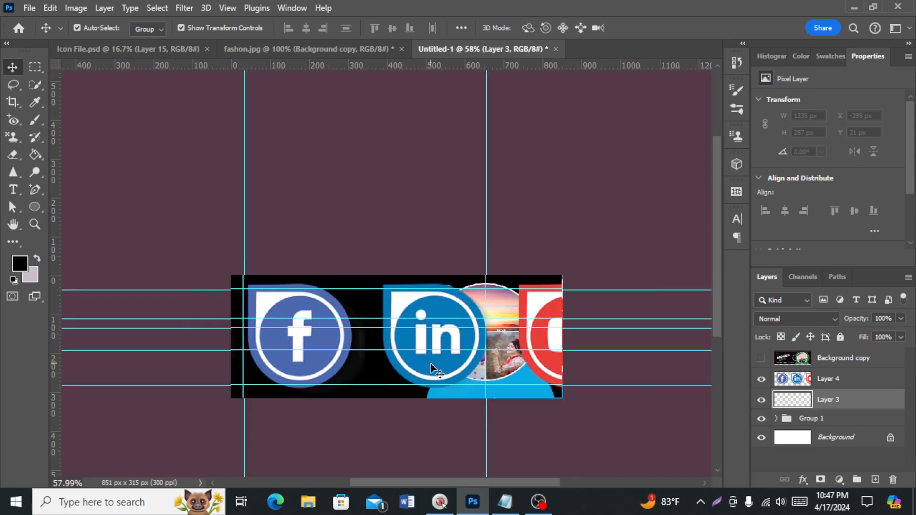
pyautogui.click(431, 365)
pyautogui.moveTo(636, 396); pyautogui.dragTo(403, 346)
pyautogui.scroll(8, 408, 359)
pyautogui.moveTo(339, 304); pyautogui.dragTo(277, 300)
pyautogui.scroll(3, 320, 322)
pyautogui.click(17, 67)
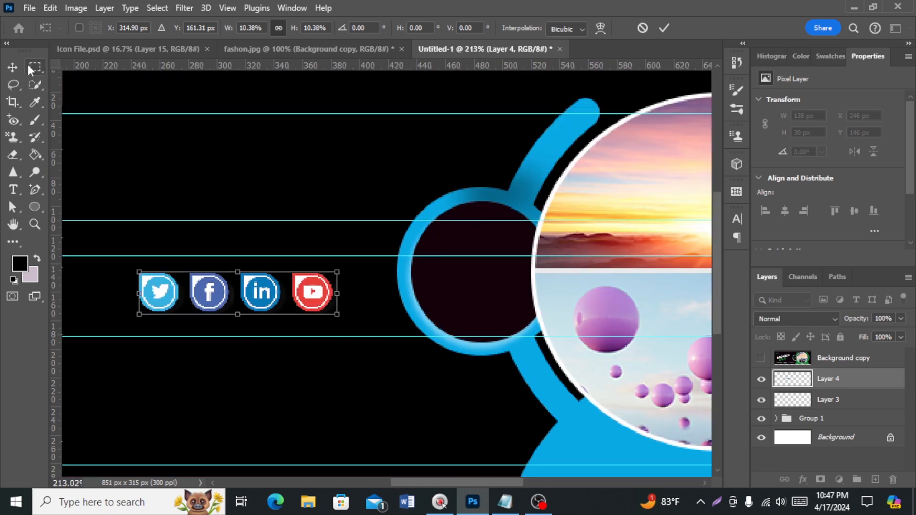
# Step: Select the YouTube icon in the row with a rectangular marquee and copy it to its own layer
pyautogui.click(34, 67)
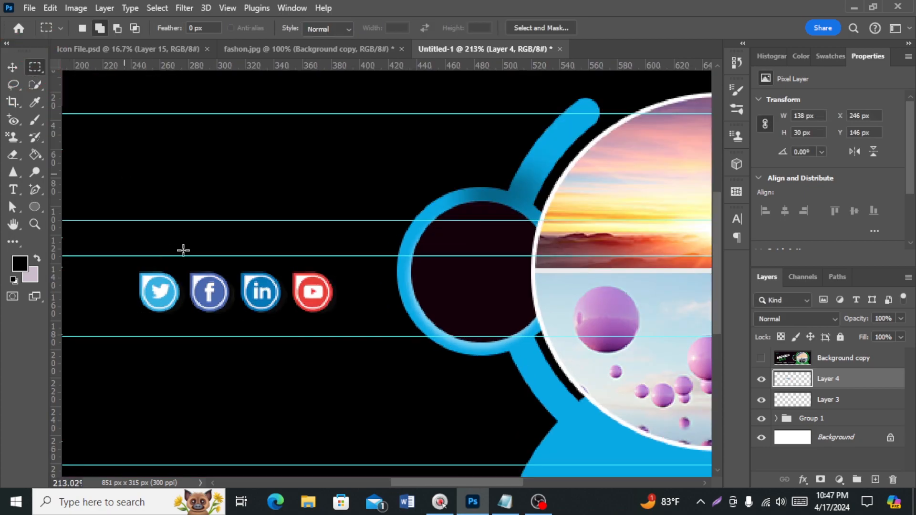
pyautogui.moveTo(284, 266); pyautogui.dragTo(353, 317)
pyautogui.press('v')
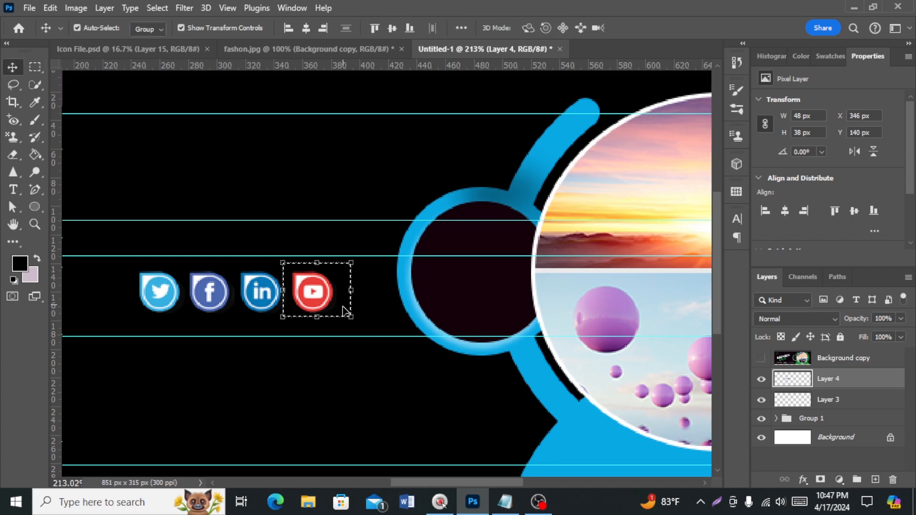
pyautogui.hotkey('ctrl', 'j')
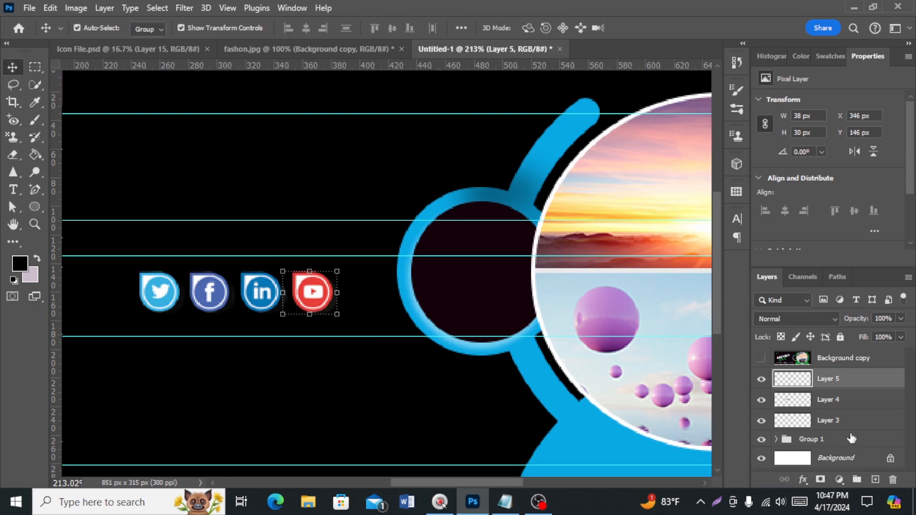
# Step: Marquee the LinkedIn icon on Layer 4 and copy it to its own layer
pyautogui.click(818, 401)
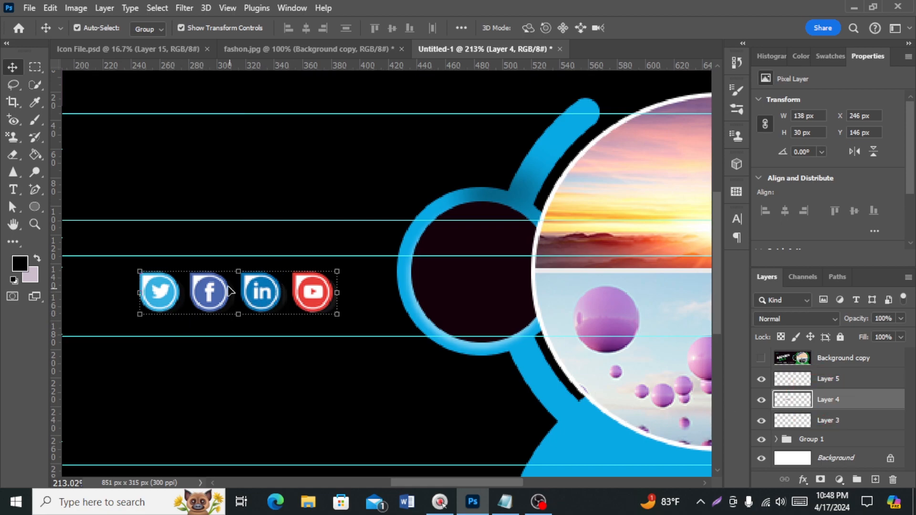
pyautogui.press('m')
pyautogui.moveTo(231, 266); pyautogui.dragTo(288, 313)
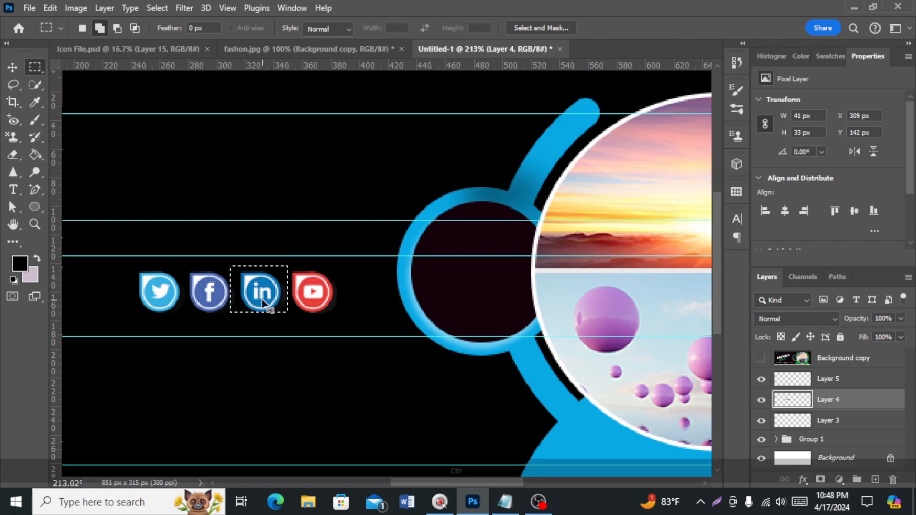
pyautogui.hotkey('ctrl', 'j')
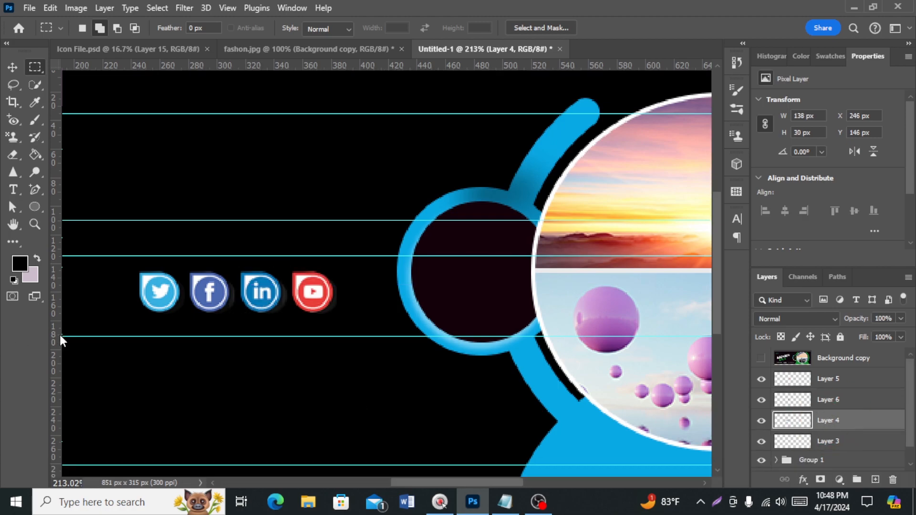
# Step: Copy the Facebook and Twitter icons from Layer 4 to a separate layer each
pyautogui.moveTo(181, 265); pyautogui.dragTo(234, 314)
pyautogui.hotkey('ctrl', 'j')
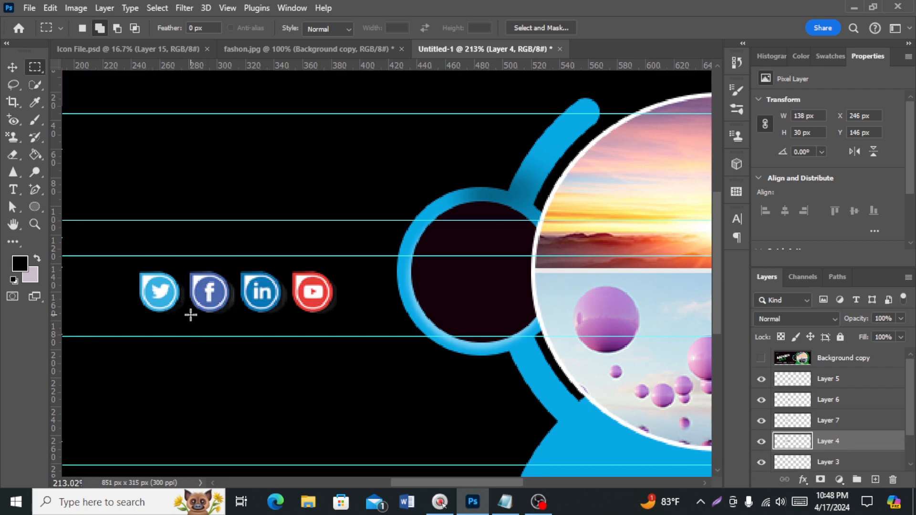
pyautogui.moveTo(102, 258); pyautogui.dragTo(185, 316)
pyautogui.hotkey('ctrl', 'j')
# Step: Scale the YouTube icon down and place it on the small ring's upper-left edge, just above the 110 px guide
pyautogui.keyDown('ctrl'); pyautogui.click(310, 310); pyautogui.keyUp('ctrl')
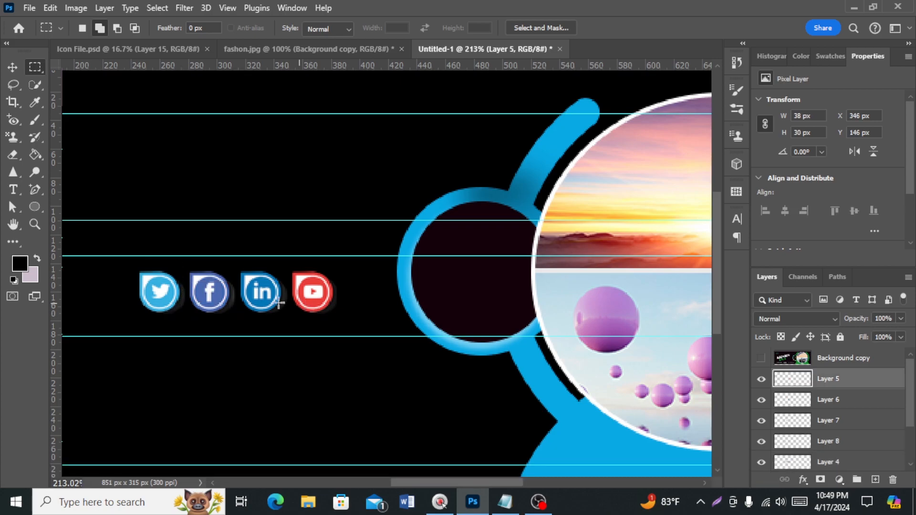
pyautogui.click(12, 67)
pyautogui.click(318, 296)
pyautogui.scroll(5, 320, 376)
pyautogui.moveTo(339, 278); pyautogui.dragTo(456, 219)
# Step: Scale the LinkedIn icon to about 67% and place it on the ring's left edge between the 110 and 135 px guides
pyautogui.moveTo(175, 361); pyautogui.dragTo(431, 348)
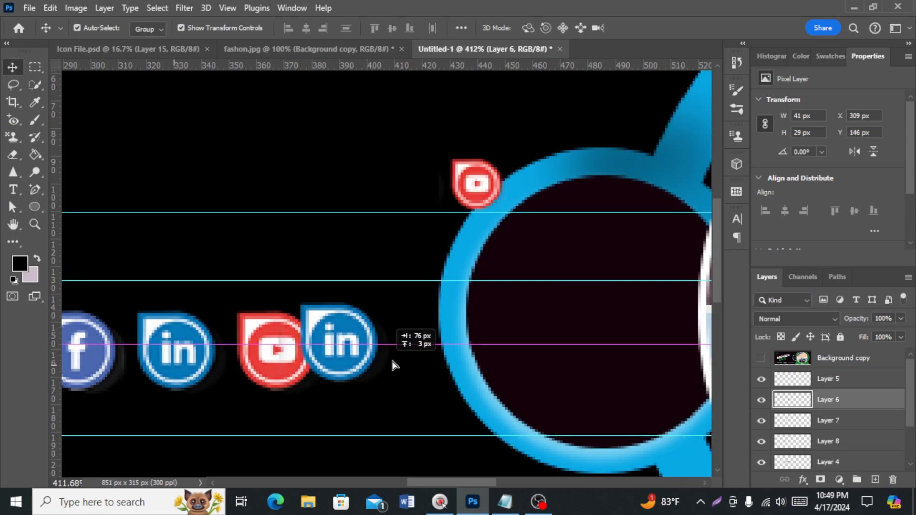
pyautogui.moveTo(486, 376); pyautogui.dragTo(467, 364)
pyautogui.moveTo(428, 340); pyautogui.dragTo(437, 266)
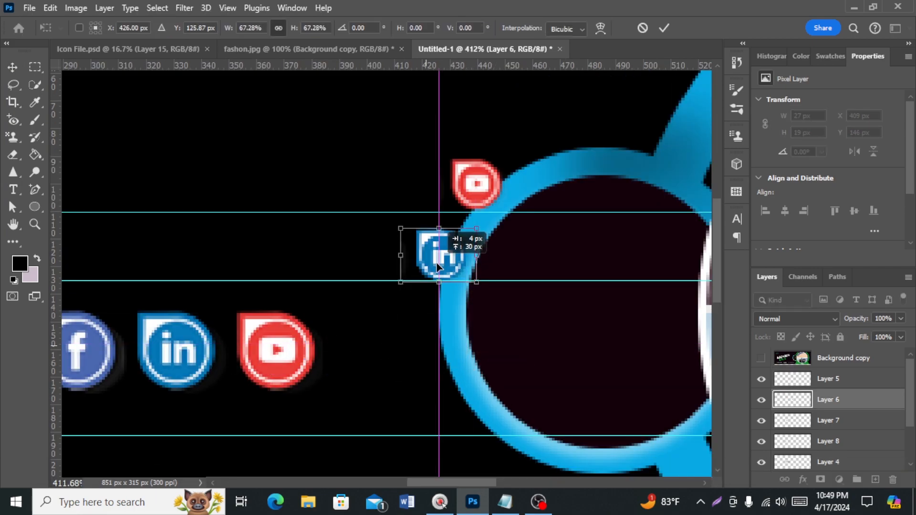
pyautogui.press('Return')
# Step: Scale the Facebook icon to about 55% and place it on the ring's left edge at about X 417, Y 153 px
pyautogui.moveTo(84, 351); pyautogui.dragTo(427, 336)
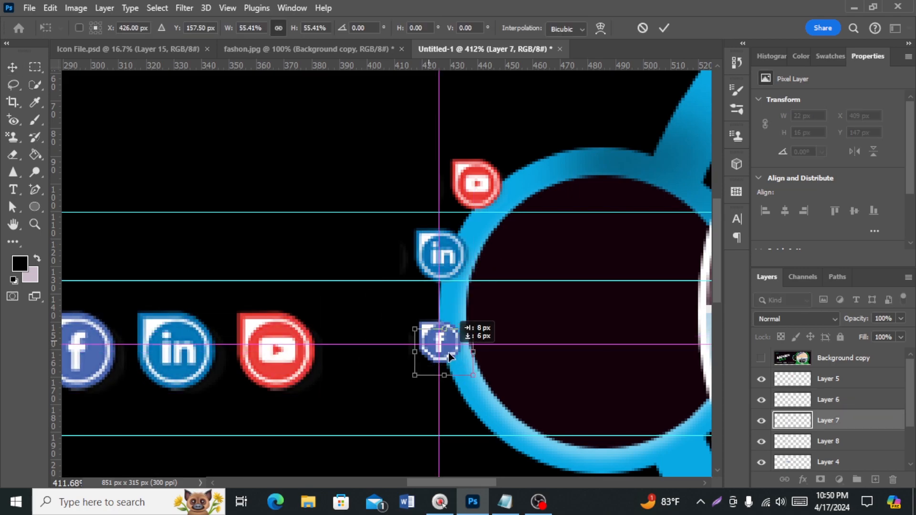
pyautogui.moveTo(449, 353); pyautogui.dragTo(449, 358)
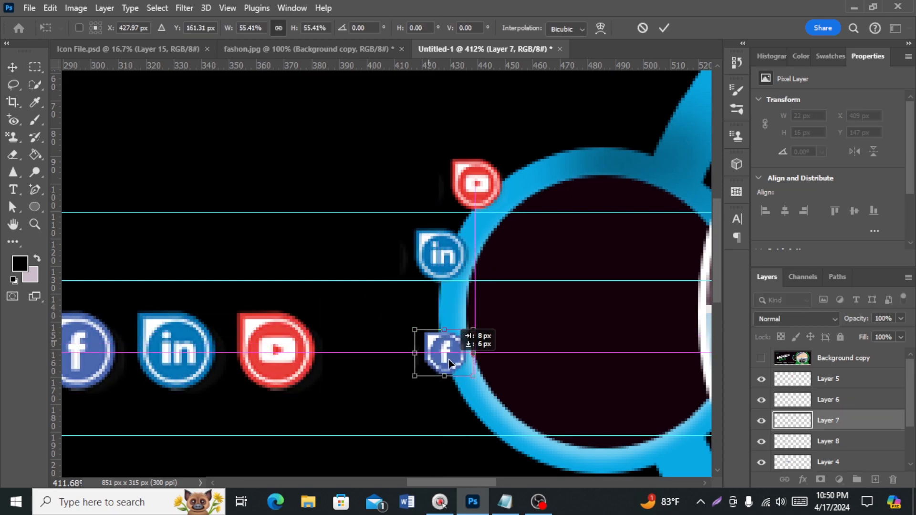
pyautogui.click(163, 280)
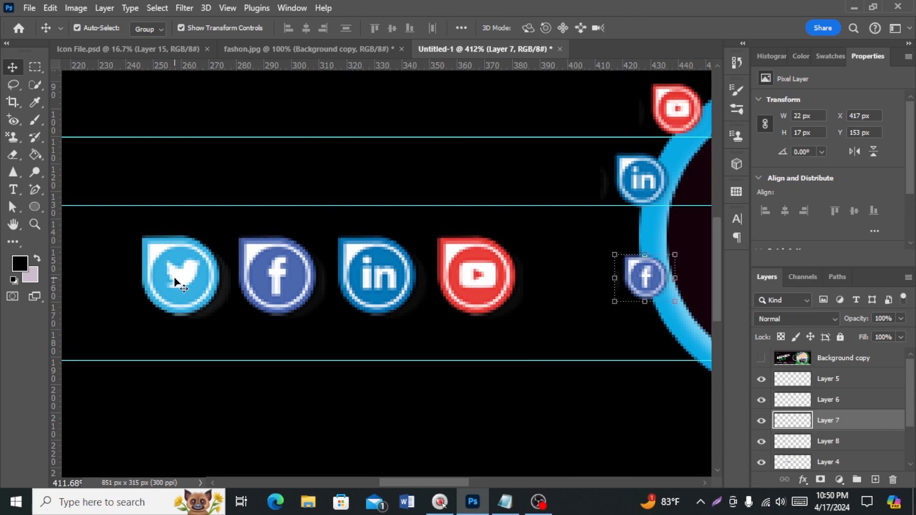
# Step: Scale the Twitter icon down onto the ring's lower-left edge, and delete the original icon row on Layer 4
pyautogui.moveTo(174, 279); pyautogui.dragTo(598, 320)
pyautogui.hscroll(3, 628, 358)
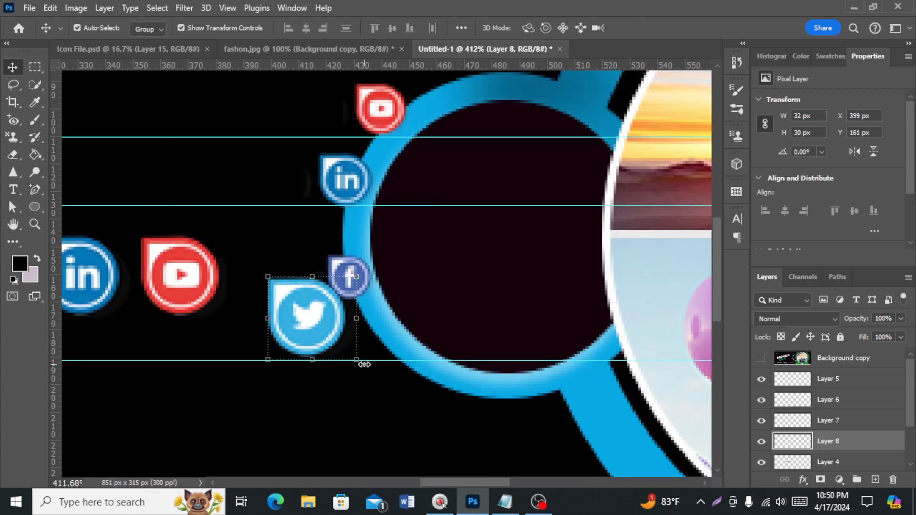
pyautogui.moveTo(355, 362); pyautogui.dragTo(381, 343)
pyautogui.click(824, 465)
pyautogui.press('Delete')
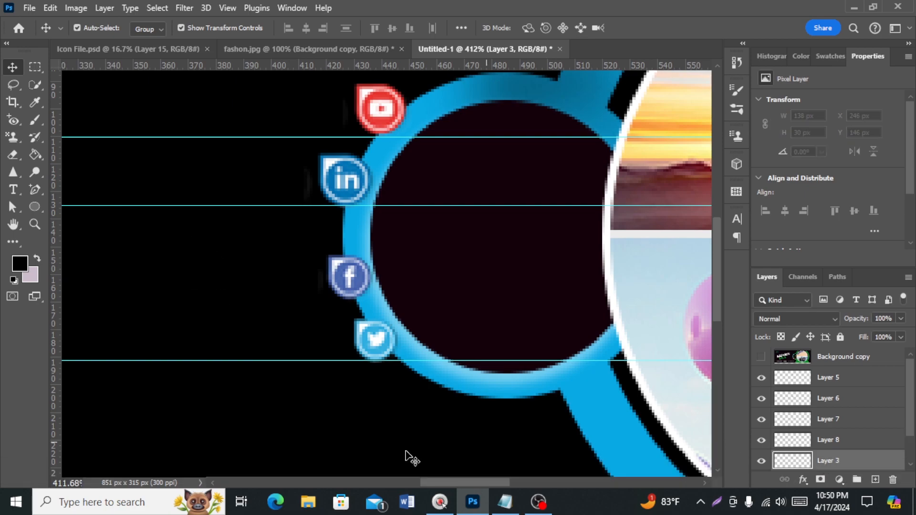
# Step: Nudge the Twitter icon slightly up along the ring to about X 428, Y 174 px
pyautogui.scroll(-2, 320, 389)
pyautogui.moveTo(340, 288); pyautogui.dragTo(339, 279)
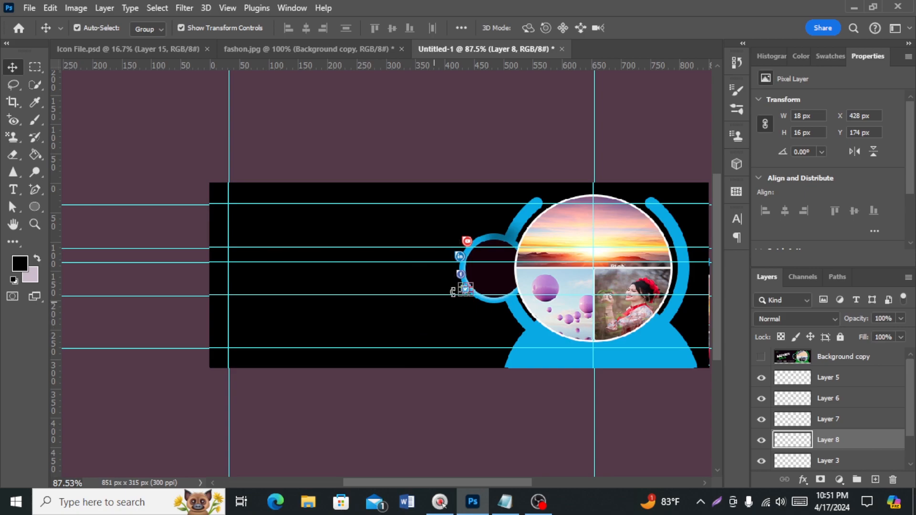
pyautogui.scroll(1, 547, 294)
pyautogui.scroll(-1, 832, 455)
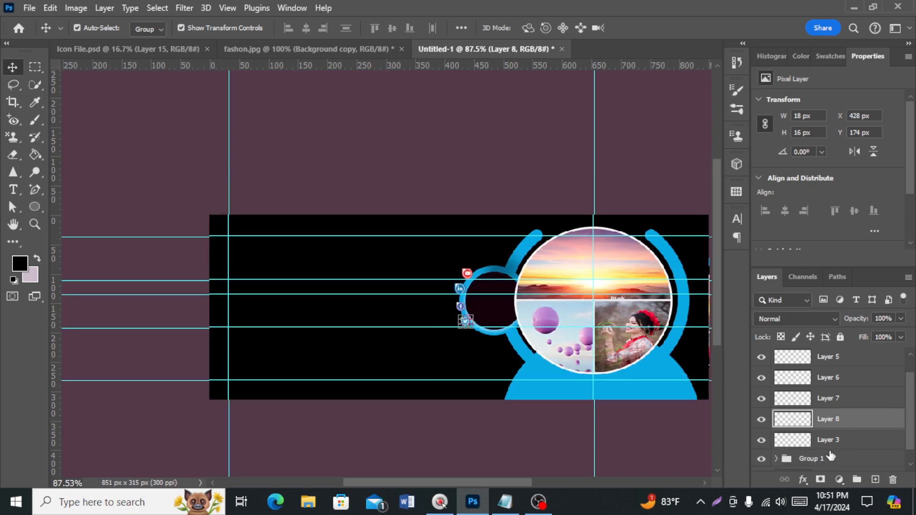
# Step: Group Layer 3 and the four social icon layers, and briefly toggle Group 1's visibility to check its contents
pyautogui.scroll(-1, 854, 439)
pyautogui.click(852, 440)
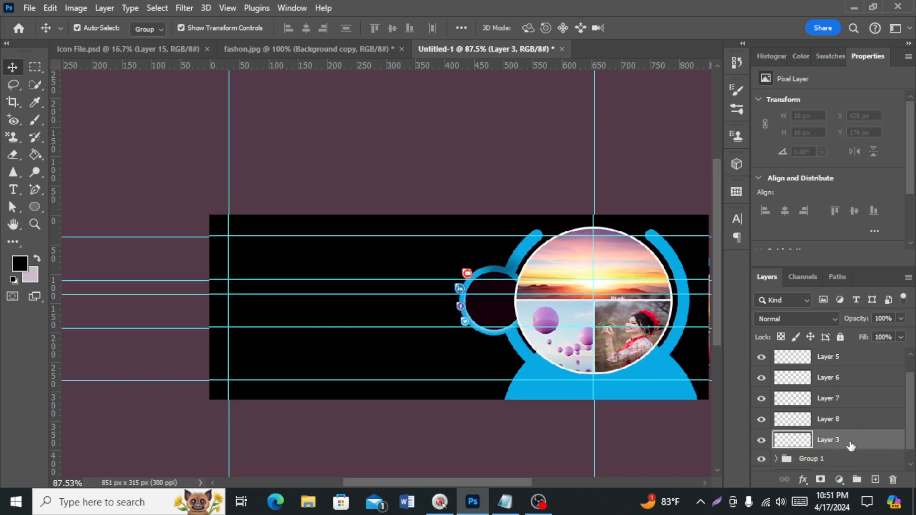
pyautogui.scroll(1, 847, 441)
pyautogui.keyDown('shift'); pyautogui.click(827, 379); pyautogui.keyUp('shift')
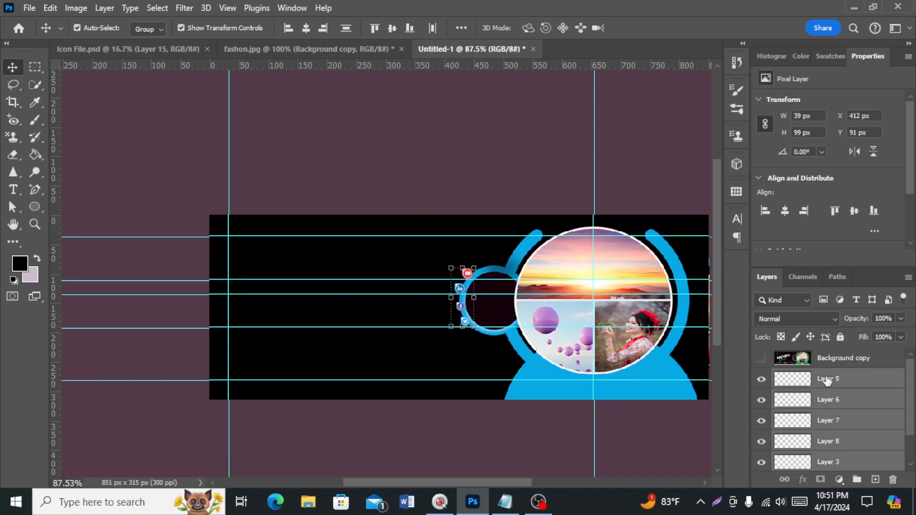
pyautogui.hotkey('ctrl', 'g')
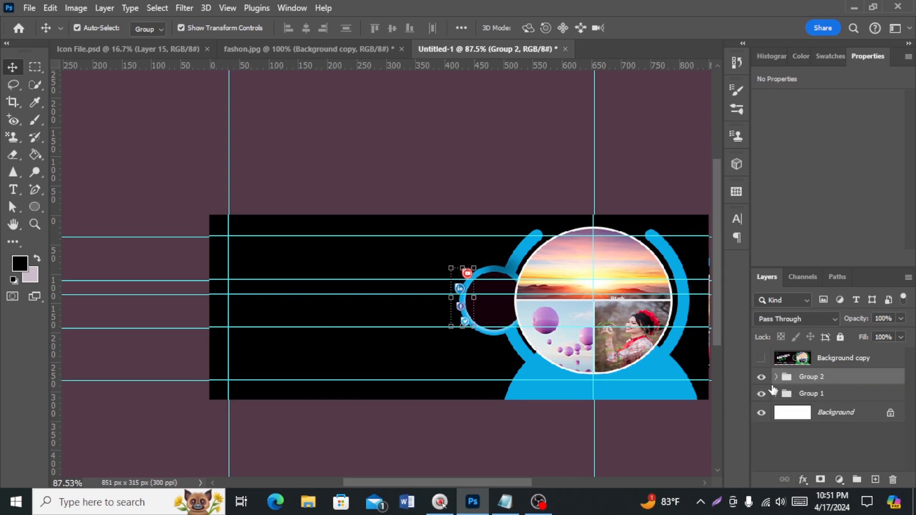
pyautogui.click(761, 394)
pyautogui.click(762, 394)
# Step: Add the text "LOGO" in the banner's upper-left corner, starting beside the left vertical guide
pyautogui.scroll(5, 466, 262)
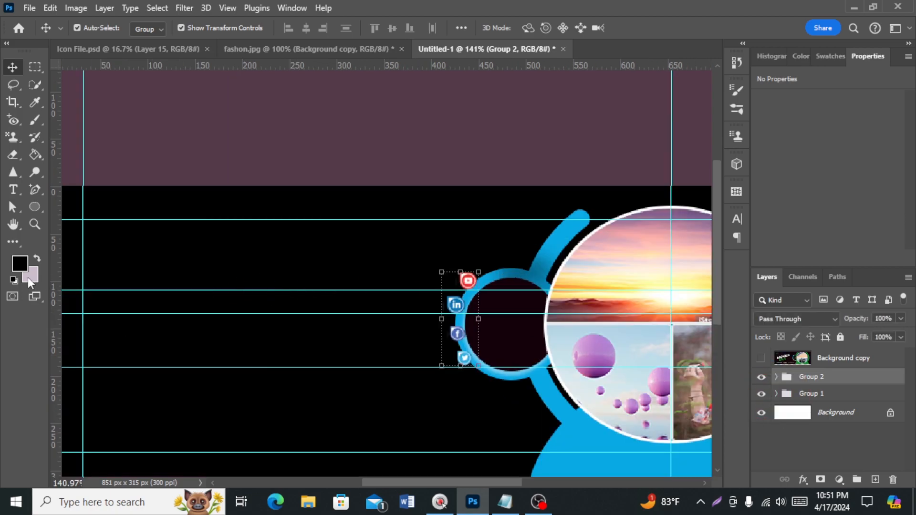
pyautogui.click(14, 189)
pyautogui.click(92, 228)
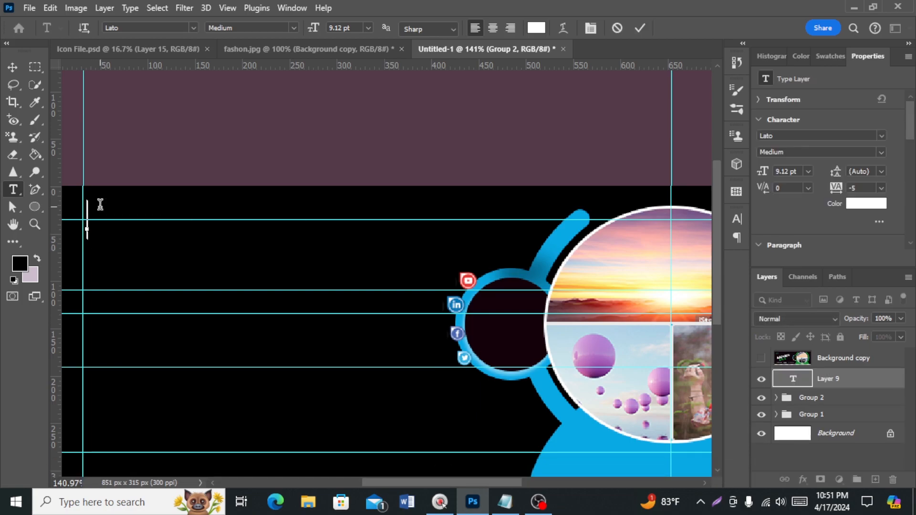
pyautogui.write('lo')
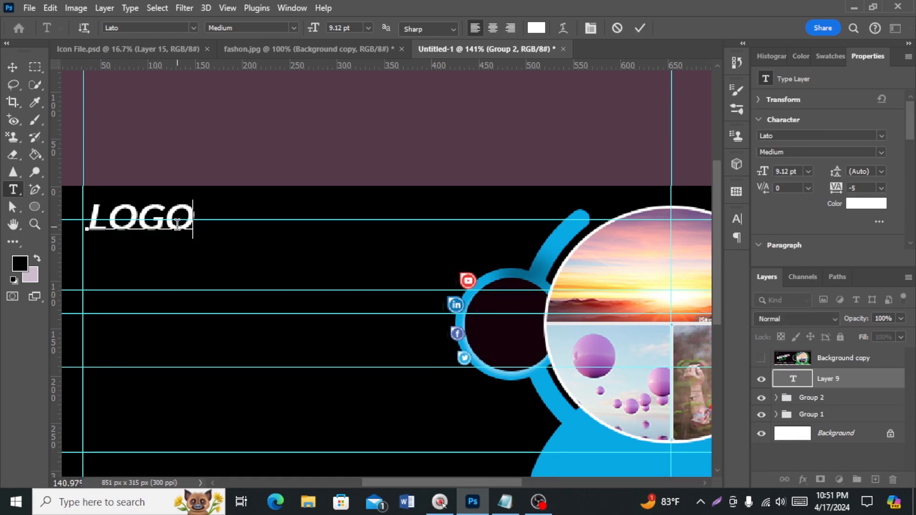
# Step: Format the LOGO text as Lato Bold at 6 pt with faux italic switched off
pyautogui.doubleClick(177, 226)
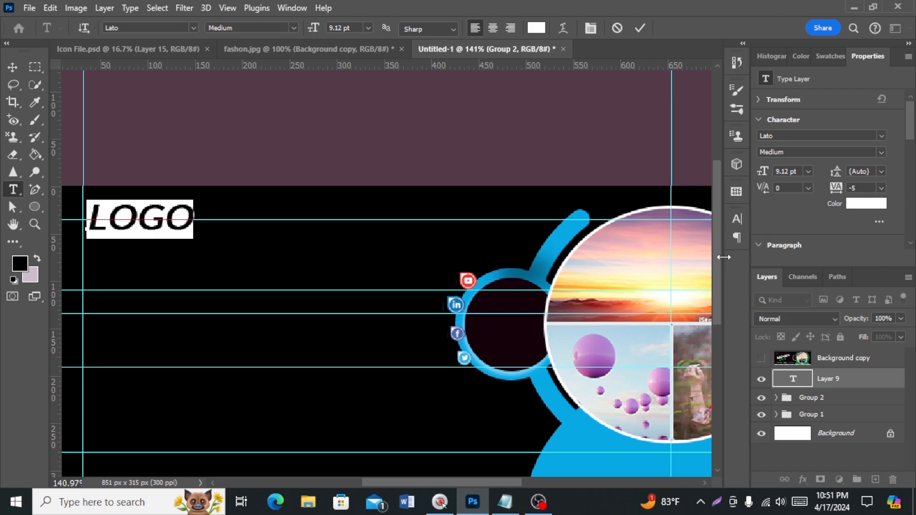
pyautogui.click(737, 219)
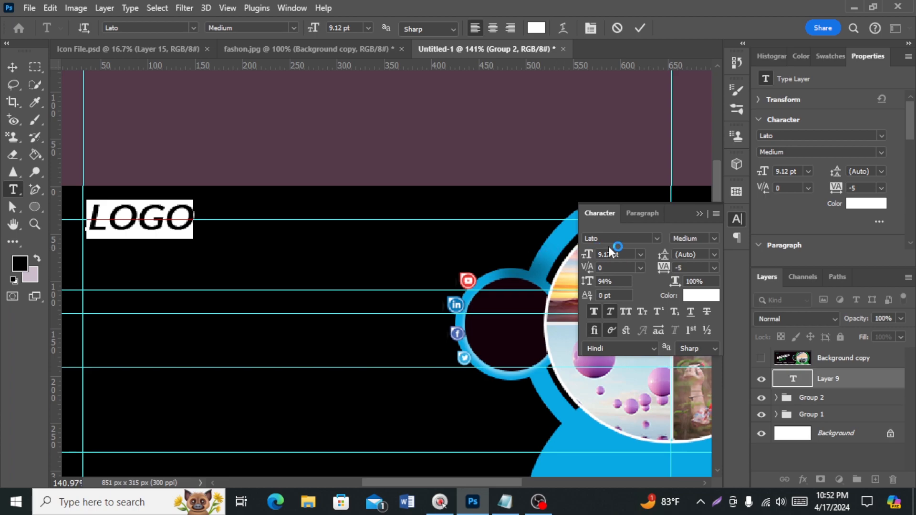
pyautogui.click(714, 239)
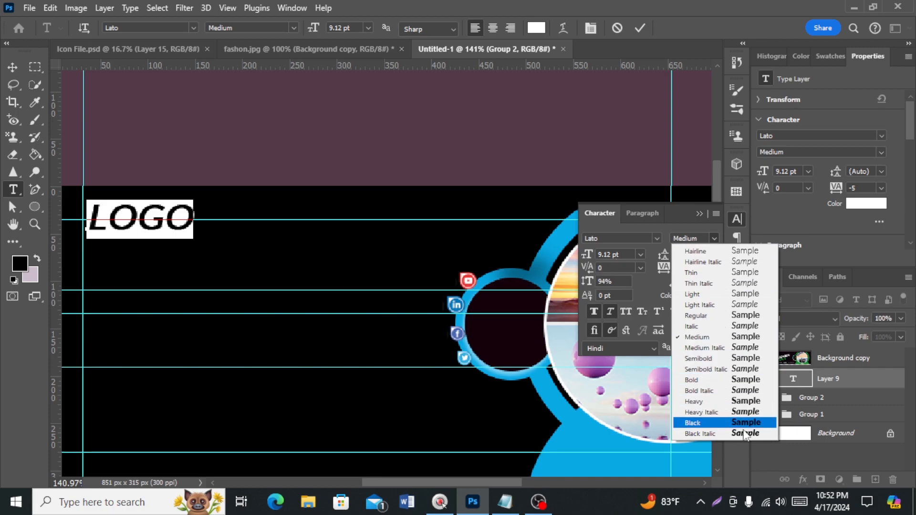
pyautogui.click(739, 380)
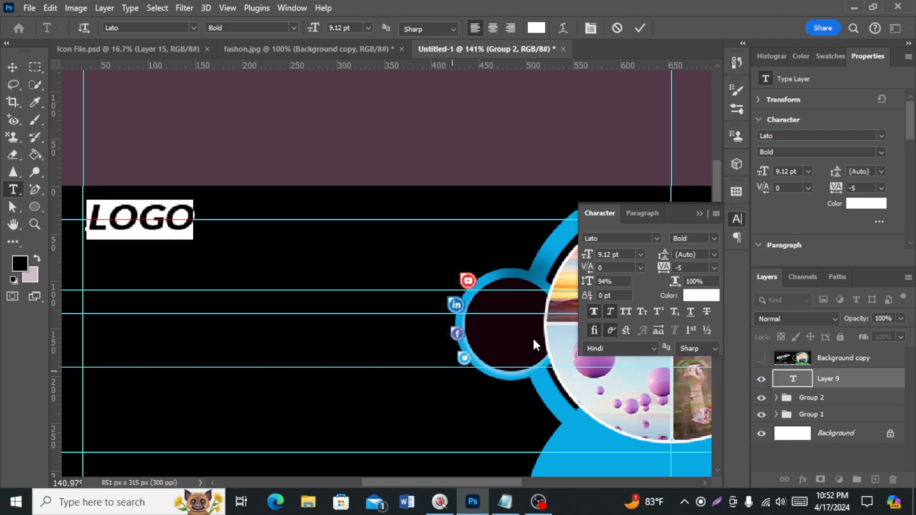
pyautogui.click(609, 311)
pyautogui.click(640, 254)
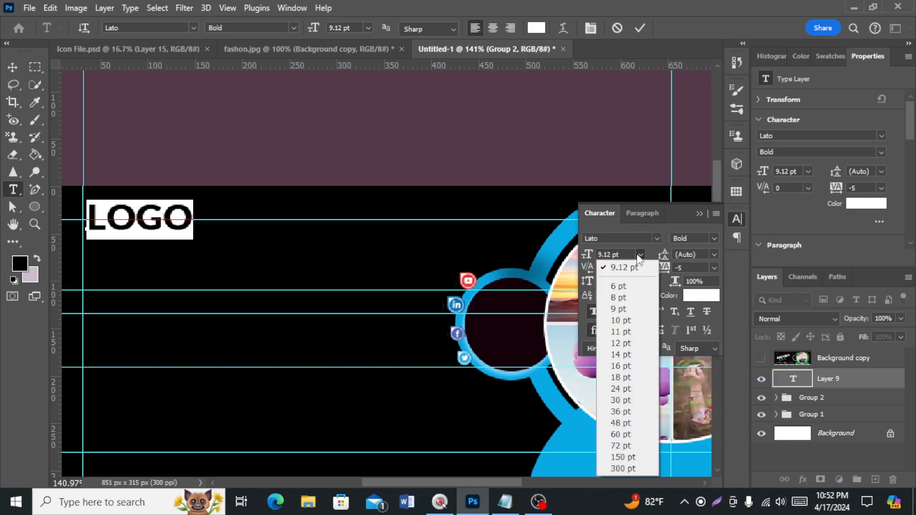
pyautogui.click(625, 289)
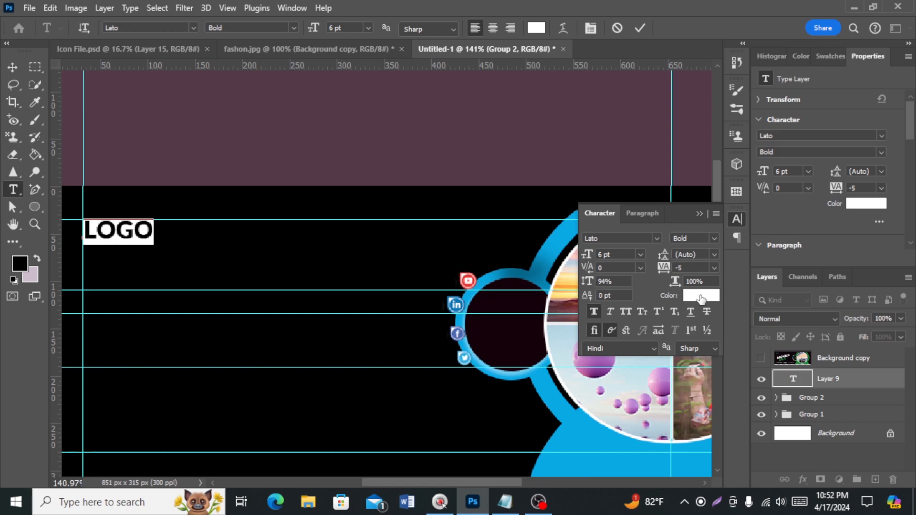
# Step: Color the LOGO text #0aaae5, sampled from the blue shape at the banner's bottom, and compare it with the Background copy reference
pyautogui.click(700, 296)
pyautogui.click(612, 438)
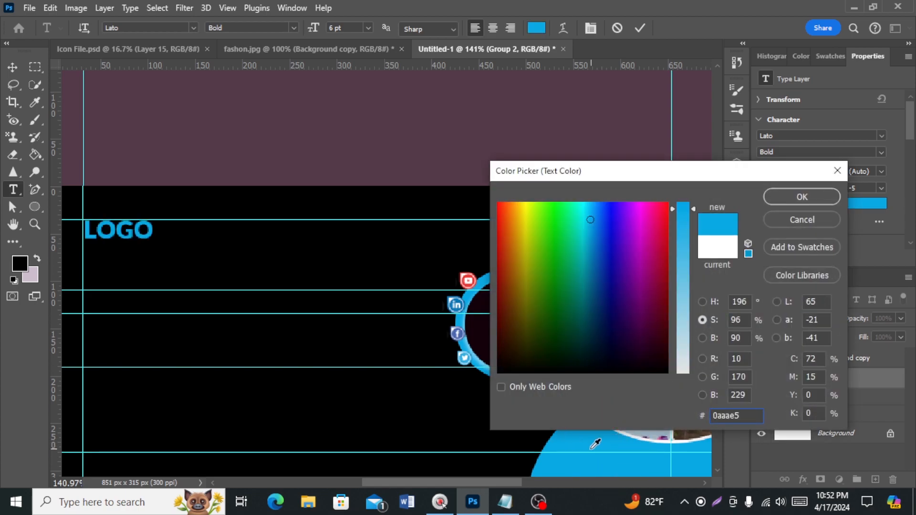
pyautogui.press('Return')
pyautogui.hscroll(-3, 231, 285)
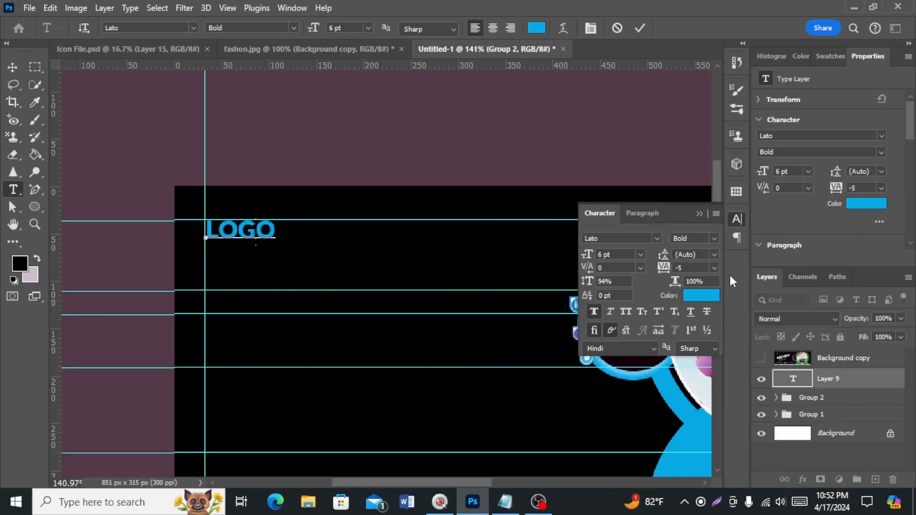
pyautogui.click(762, 358)
pyautogui.click(763, 358)
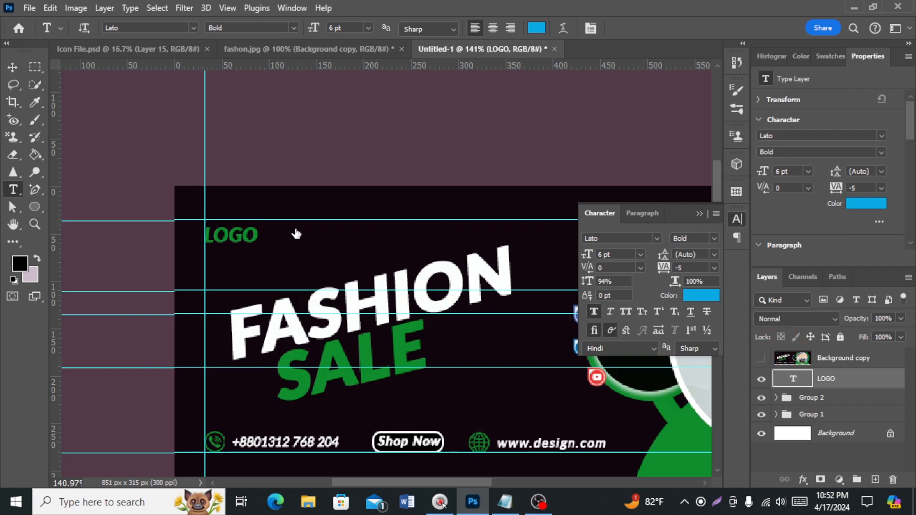
# Step: Copy the word FASHION from the Notepad document and add it in Photoshop as a new text layer below LOGO
pyautogui.click(509, 508)
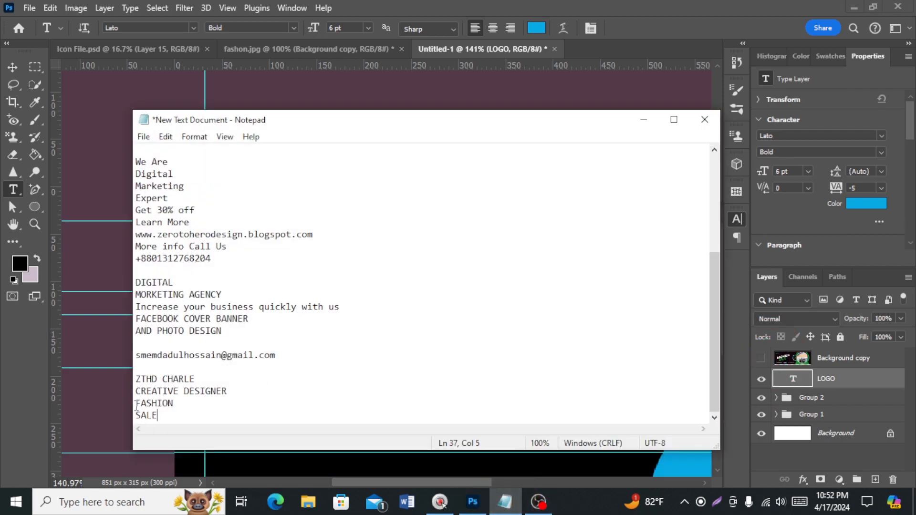
pyautogui.moveTo(137, 406); pyautogui.dragTo(174, 407)
pyautogui.hotkey('ctrl', 'c')
pyautogui.click(644, 119)
pyautogui.click(218, 316)
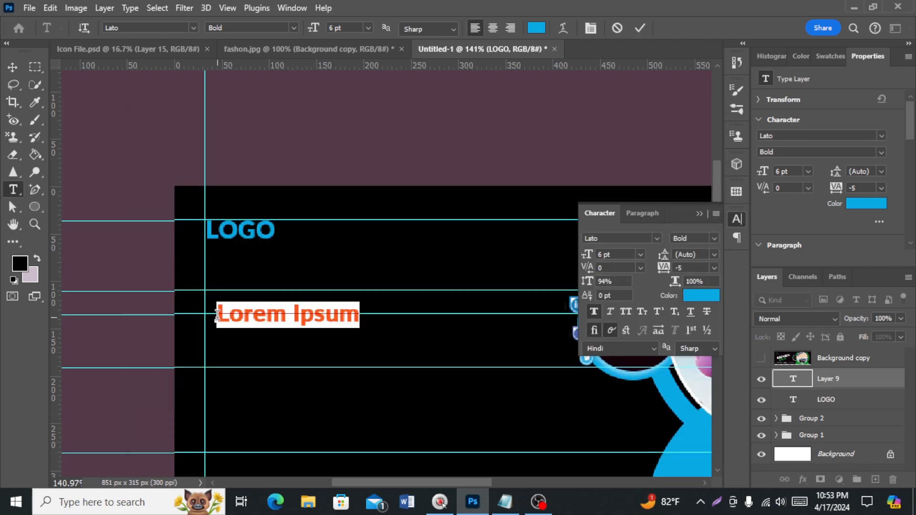
pyautogui.hotkey('ctrl', 'v')
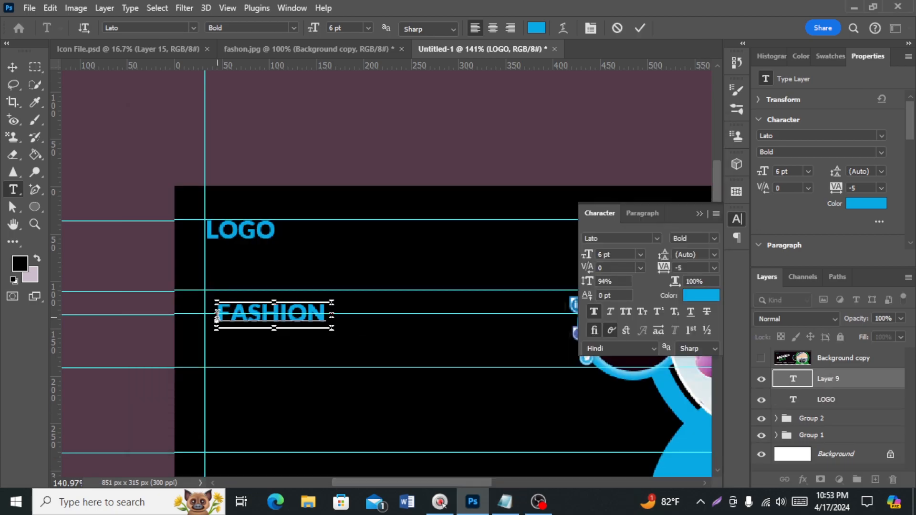
# Step: Set the FASHION text to 16 pt in the Lato Black style
pyautogui.hotkey('ctrl', 'a')
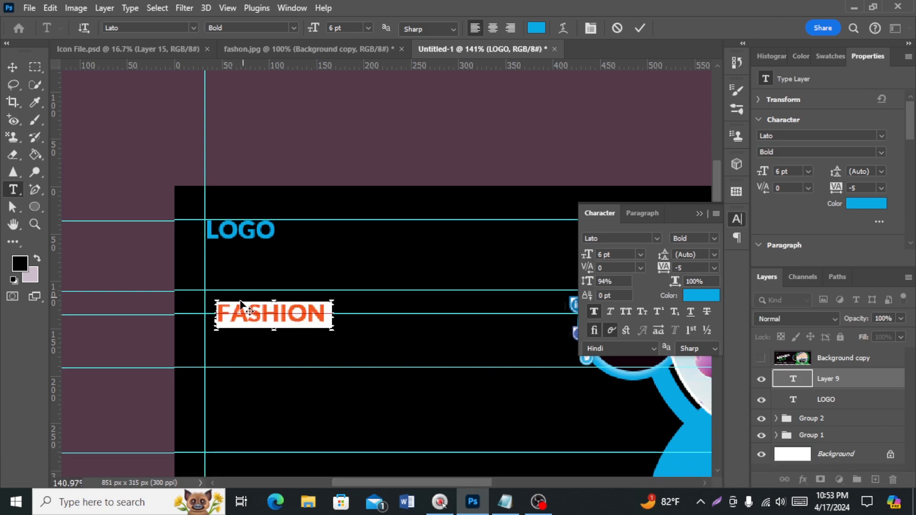
pyautogui.click(640, 254)
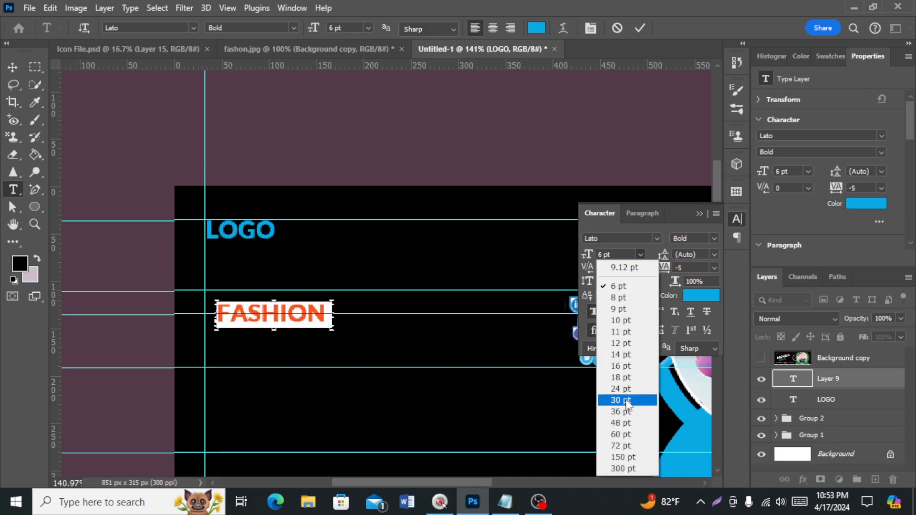
pyautogui.click(621, 366)
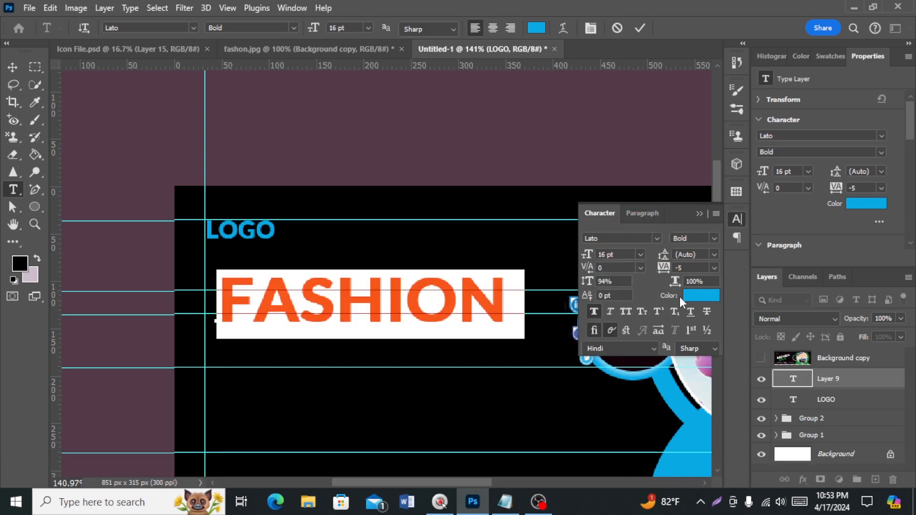
pyautogui.click(715, 238)
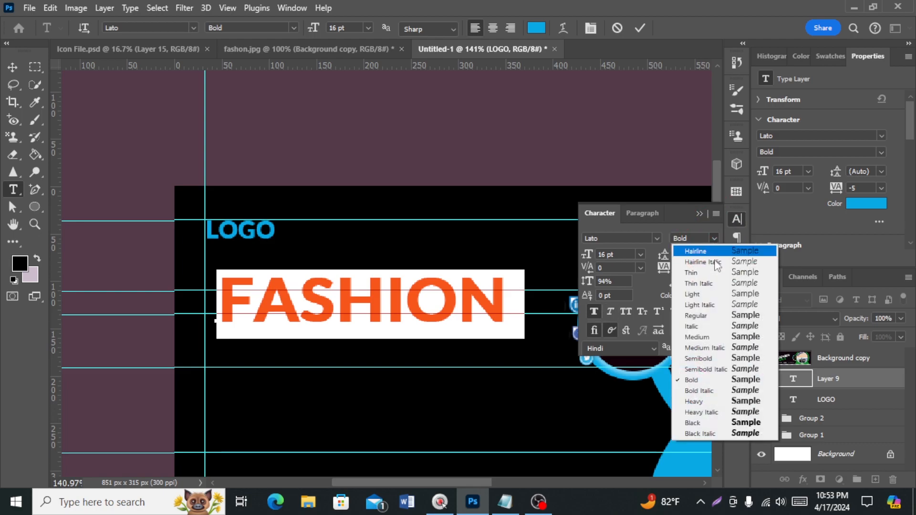
pyautogui.click(726, 421)
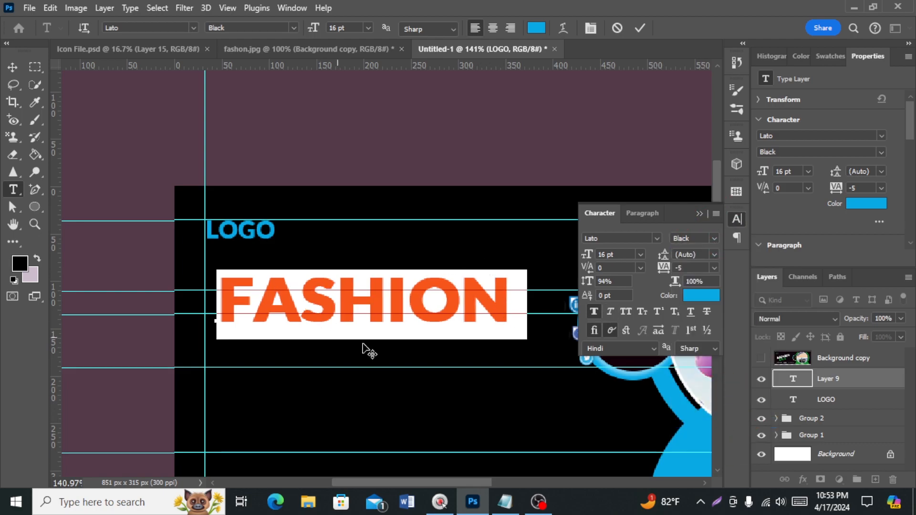
# Step: Change the FASHION text color to a light orange
pyautogui.click(700, 296)
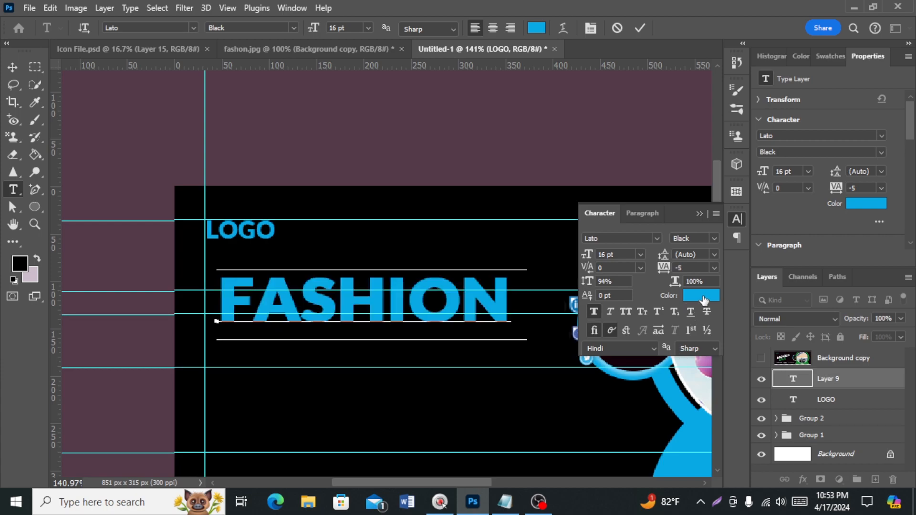
pyautogui.write('ffffff')
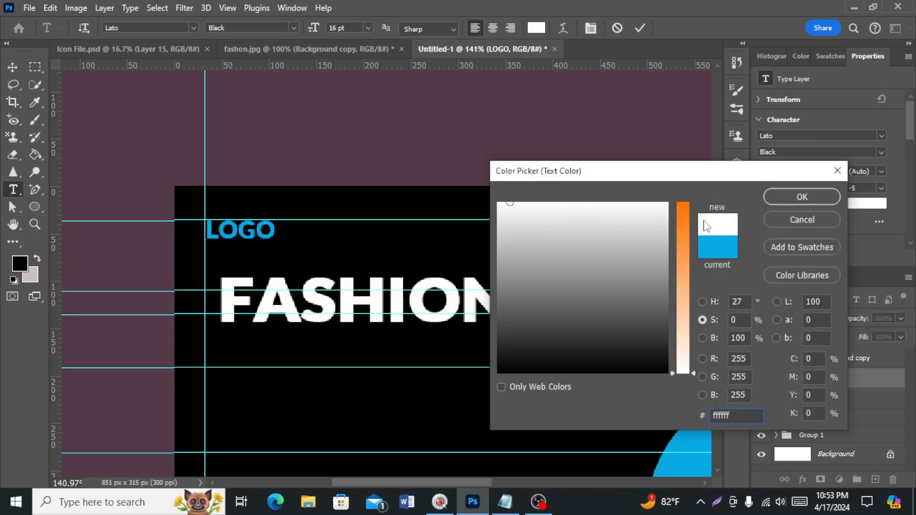
pyautogui.moveTo(689, 329); pyautogui.dragTo(684, 287)
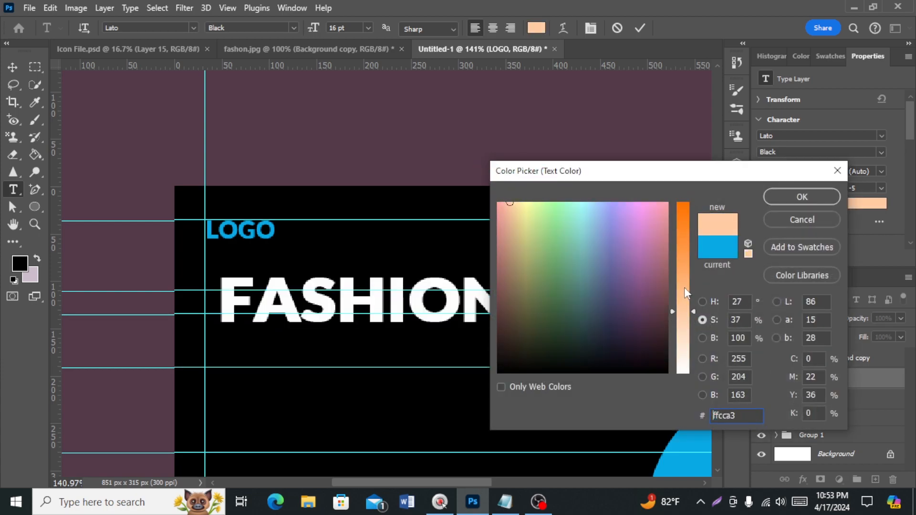
pyautogui.click(812, 199)
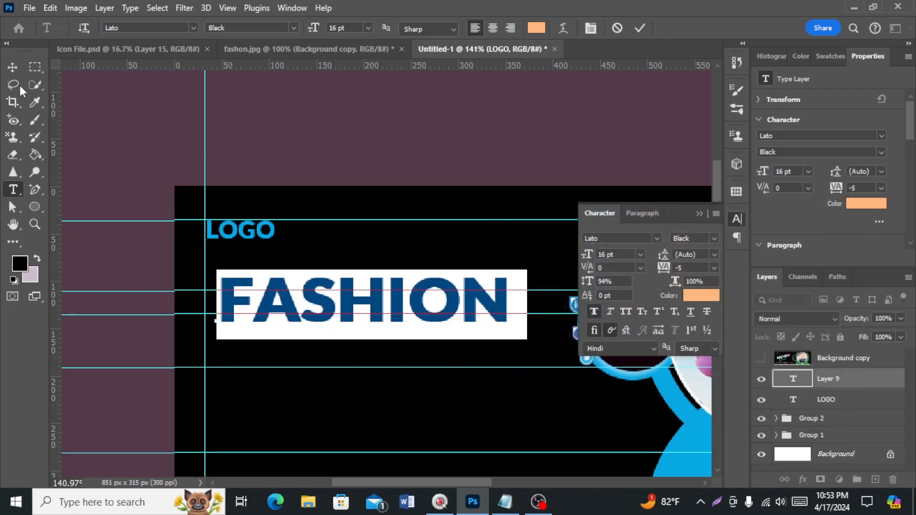
# Step: Rotate the FASHION text counterclockwise by about 10.4 degrees so it slopes upward
pyautogui.click(13, 67)
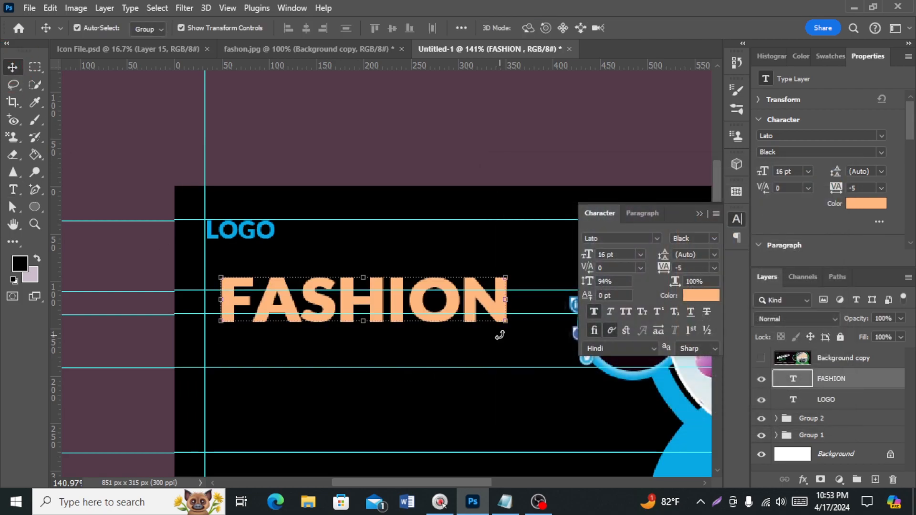
pyautogui.moveTo(509, 341); pyautogui.dragTo(449, 355)
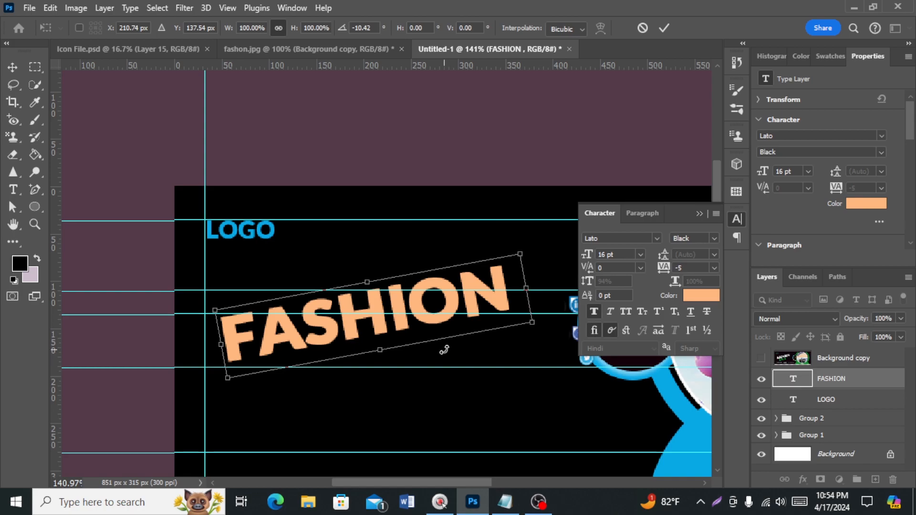
pyautogui.press('Return')
# Step: Duplicate the tilted FASHION text just below the original and replace the copy's wording with SALE from the Notepad document
pyautogui.scroll(-2, 348, 279)
pyautogui.moveTo(349, 281); pyautogui.dragTo(368, 338)
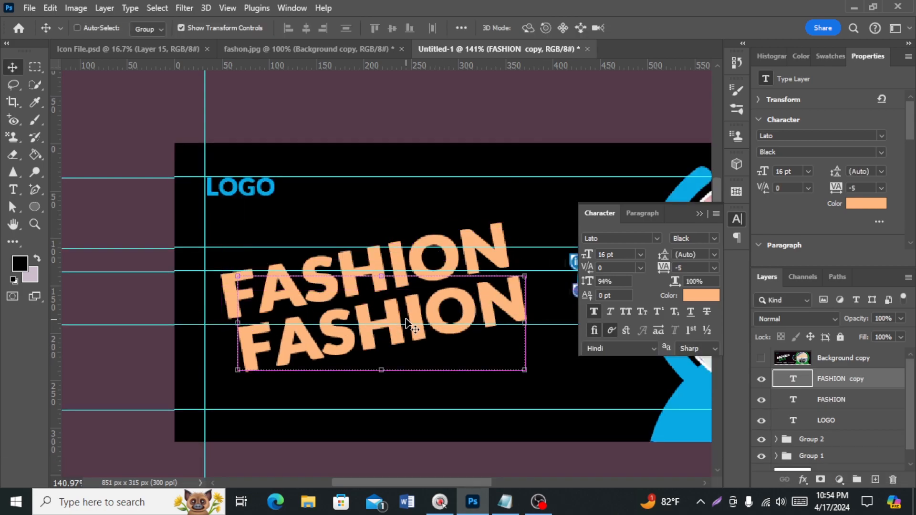
pyautogui.doubleClick(408, 320)
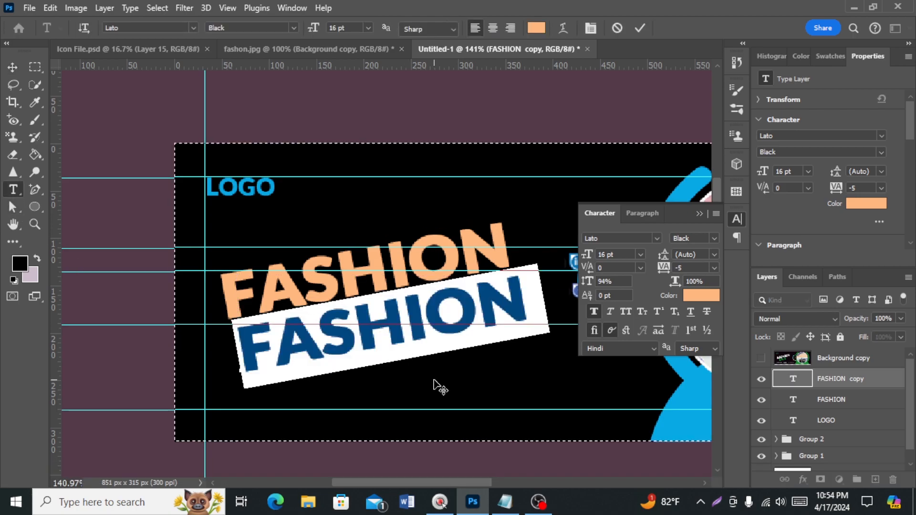
pyautogui.click(504, 502)
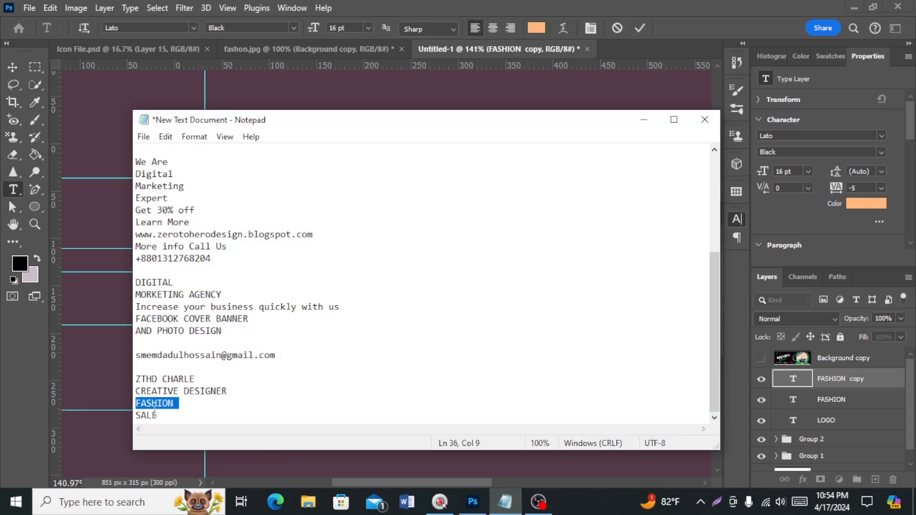
pyautogui.doubleClick(151, 415)
pyautogui.rightClick(151, 414)
pyautogui.click(191, 250)
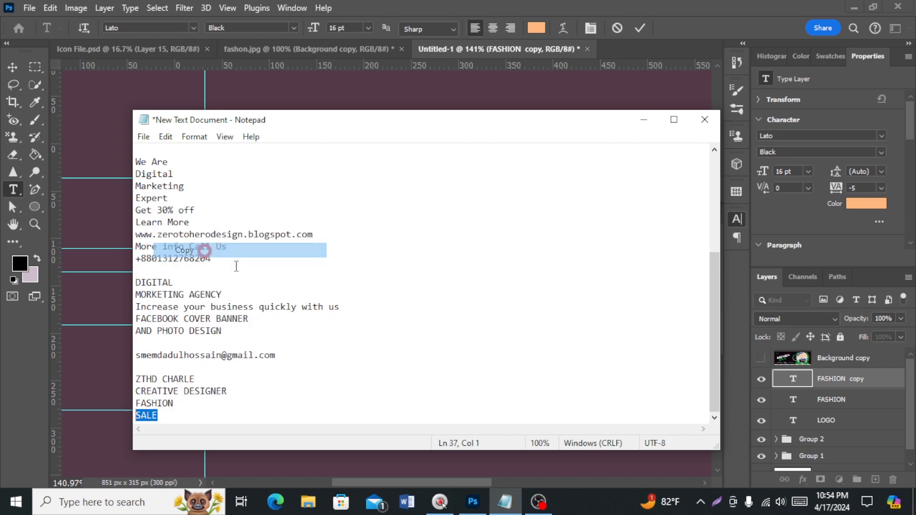
pyautogui.click(647, 121)
pyautogui.hotkey('ctrl', 'v')
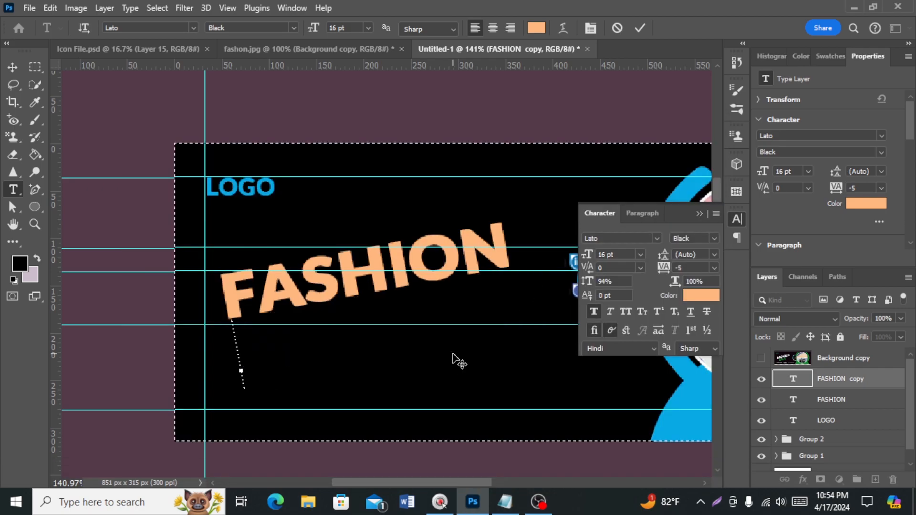
pyautogui.hotkey('ctrl', 'v')
# Step: Set the SALE text to the Lato Medium style at 12 pt
pyautogui.hotkey('ctrl', 'a')
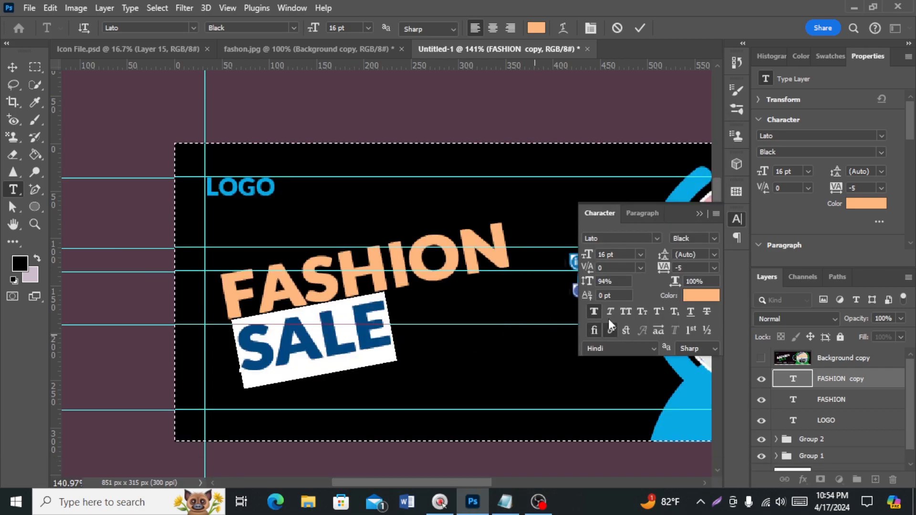
pyautogui.click(714, 239)
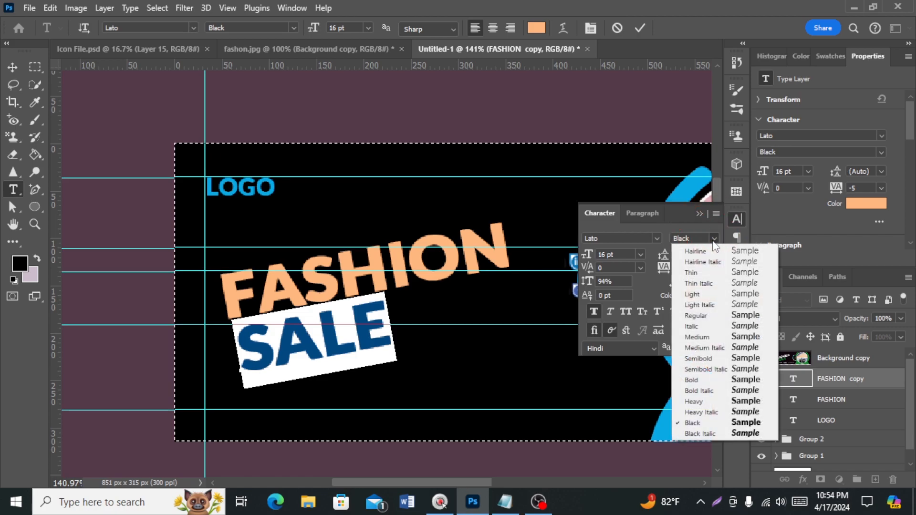
pyautogui.click(692, 332)
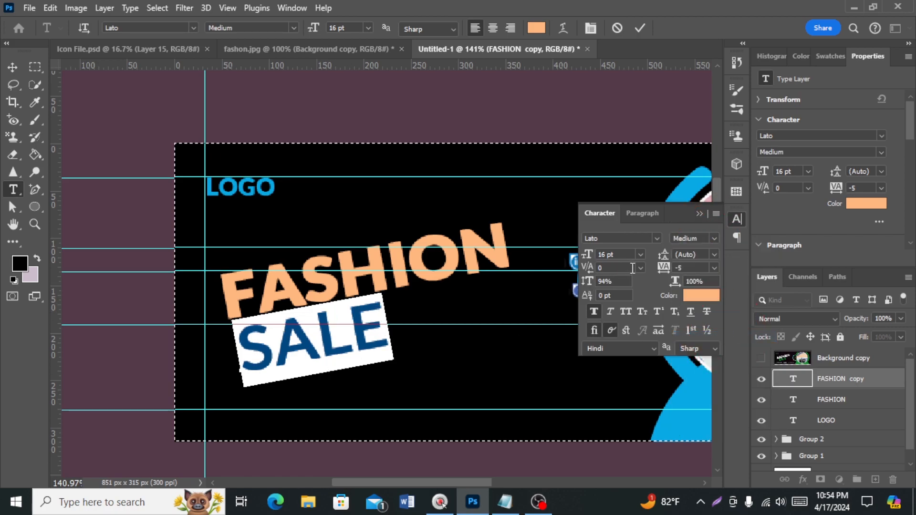
pyautogui.click(640, 255)
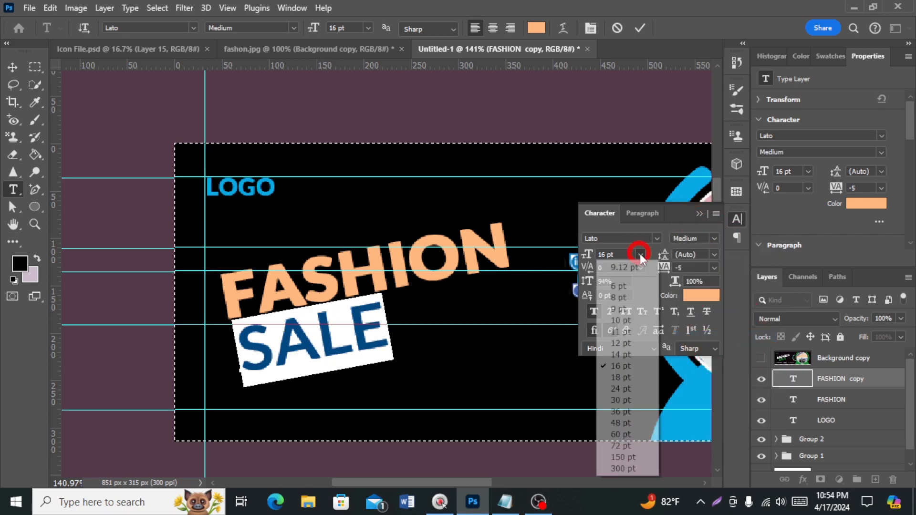
pyautogui.click(636, 344)
# Step: Change the SALE text color to the LOGO text's blue, 0aaae5
pyautogui.click(701, 295)
pyautogui.click(242, 181)
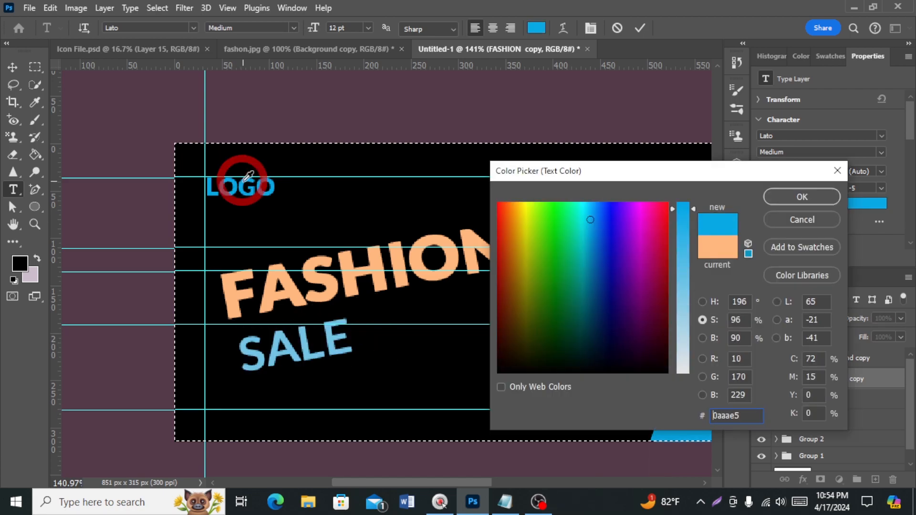
pyautogui.click(801, 198)
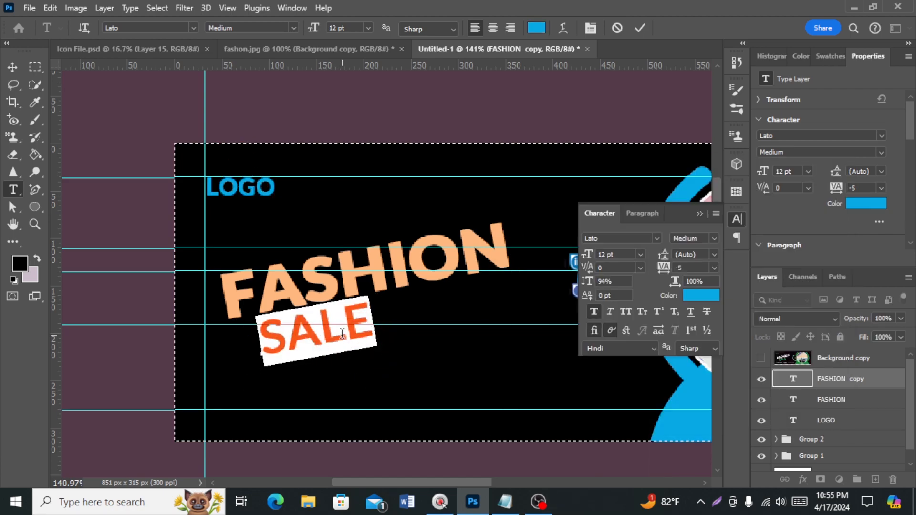
# Step: Apply faux italic to the whole SALE text and commit the text edit
pyautogui.click(344, 329)
pyautogui.hotkey('ctrl', 'a')
pyautogui.click(610, 312)
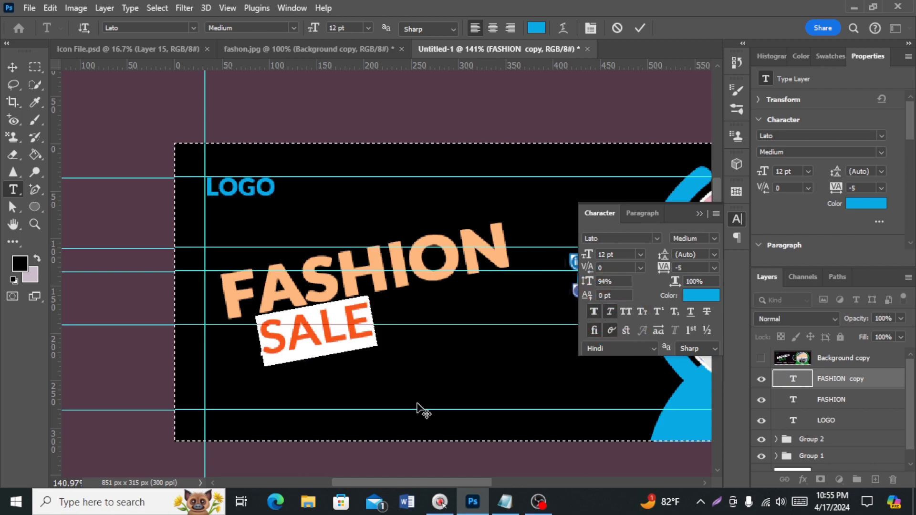
pyautogui.click(239, 388)
pyautogui.scroll(-1, 239, 388)
pyautogui.hotkey('ctrl', 'Return')
pyautogui.press('v')
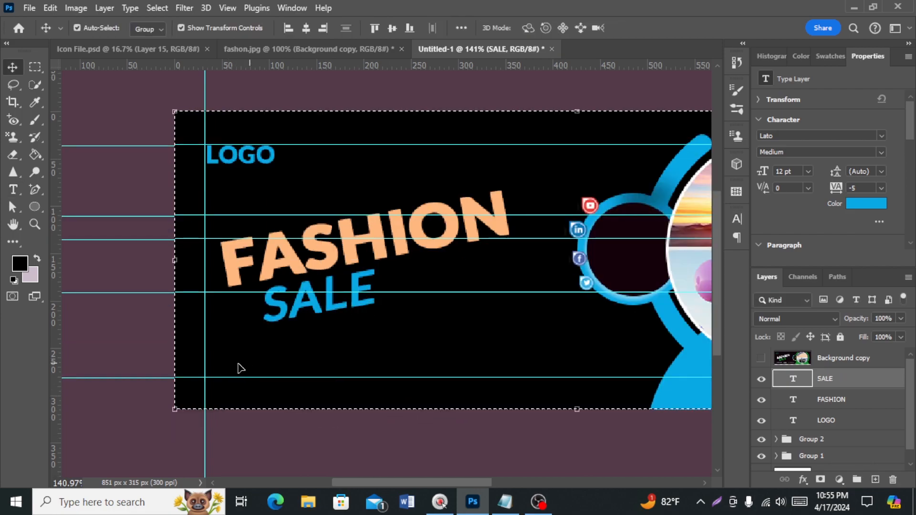
# Step: Clear the selection around the canvas and add a new layer inside Group 2
pyautogui.click(856, 426)
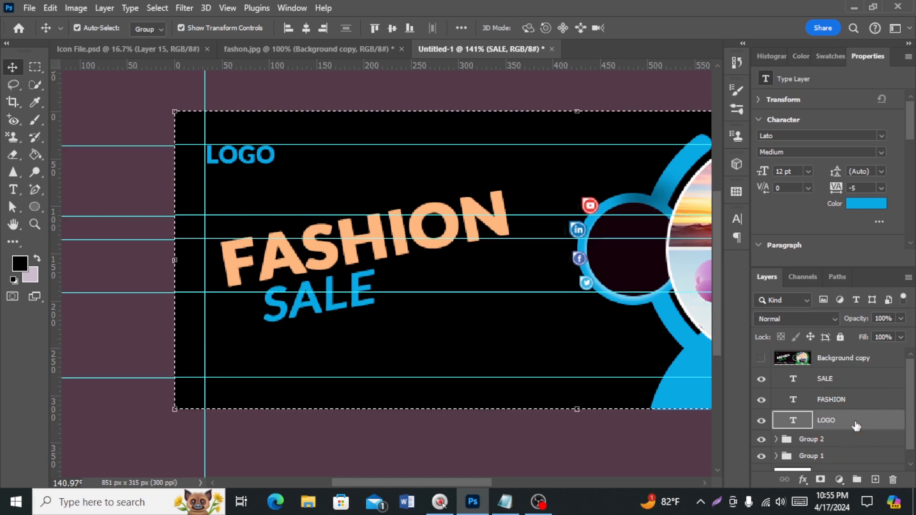
pyautogui.hotkey('ctrl', 'z')
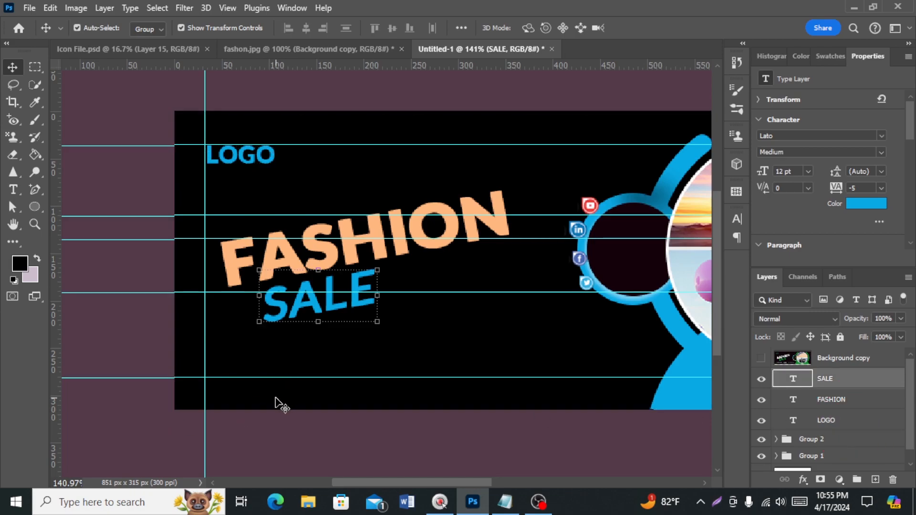
pyautogui.click(790, 440)
pyautogui.click(876, 480)
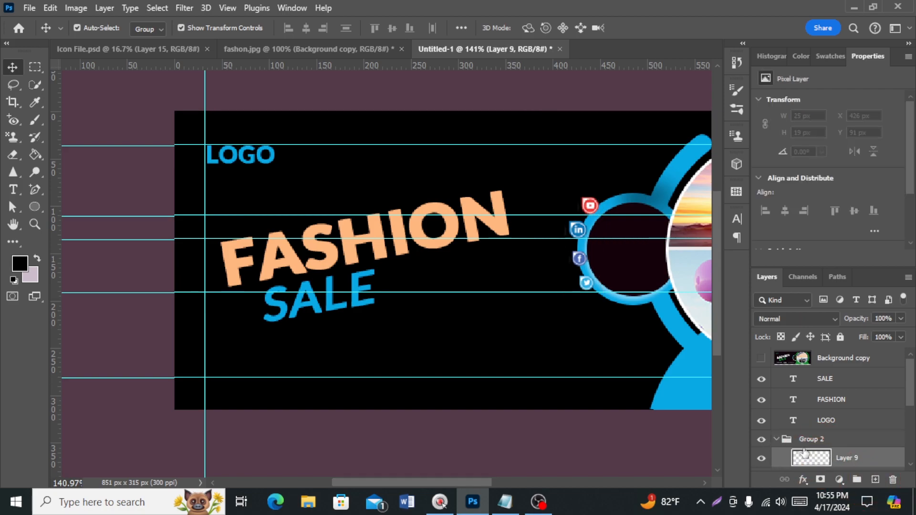
# Step: Copy the globe icon from Icon File.psd into the banner document
pyautogui.scroll(2, 327, 400)
pyautogui.click(167, 49)
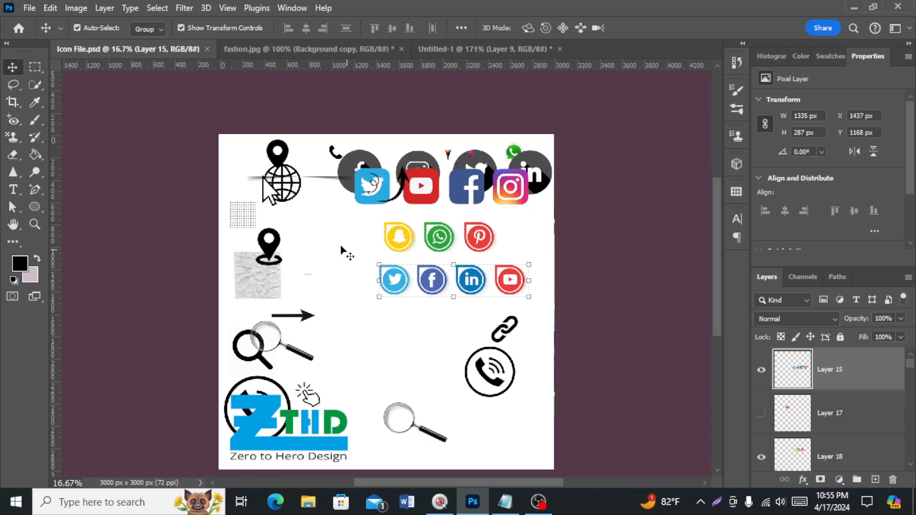
pyautogui.moveTo(293, 203); pyautogui.dragTo(302, 349)
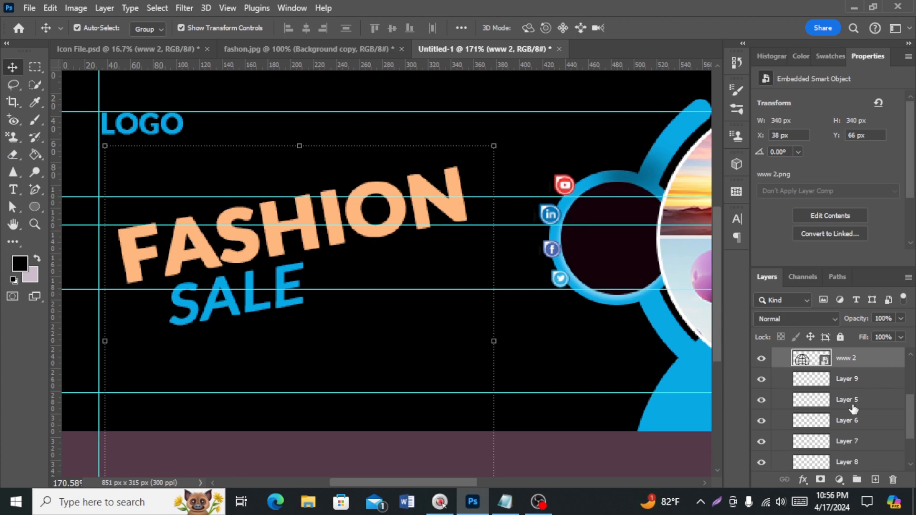
# Step: Give the globe icon a Color Overlay in the SALE text's blue, 0aaae5
pyautogui.rightClick(846, 360)
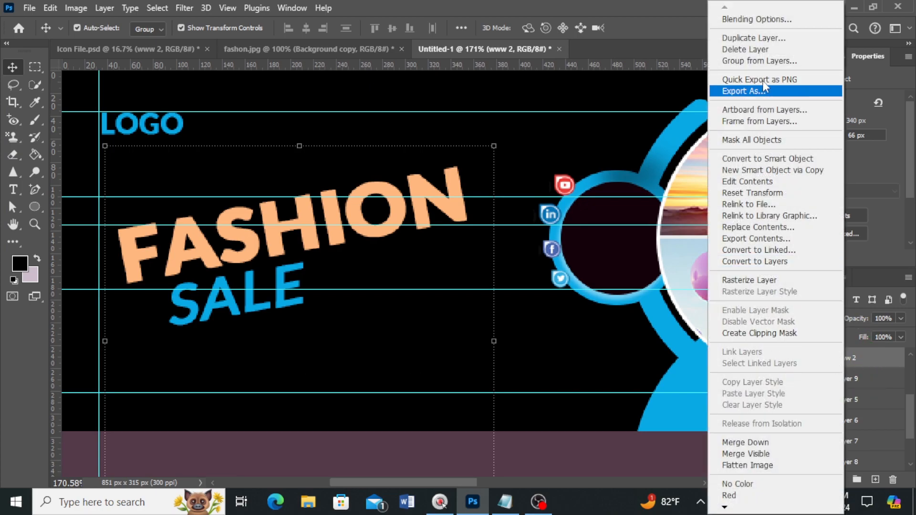
pyautogui.click(763, 19)
pyautogui.scroll(-1, 468, 294)
pyautogui.click(457, 320)
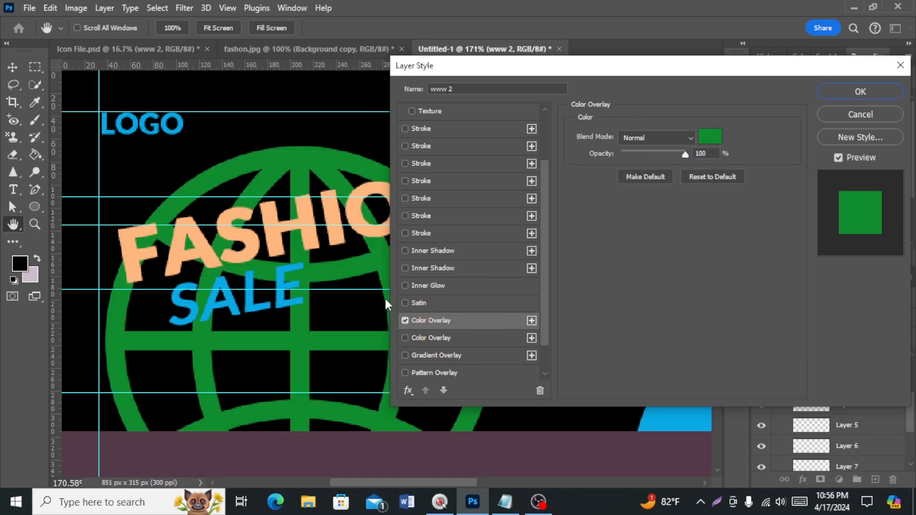
pyautogui.click(710, 137)
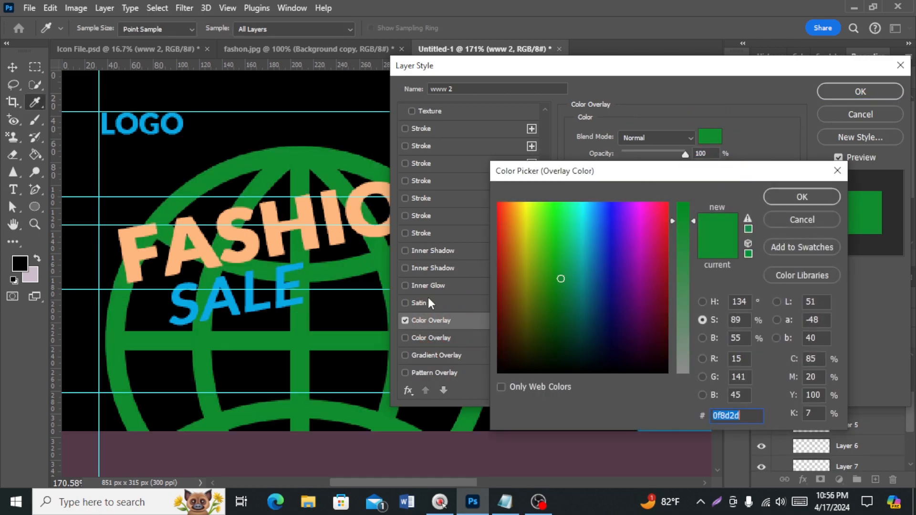
pyautogui.click(294, 302)
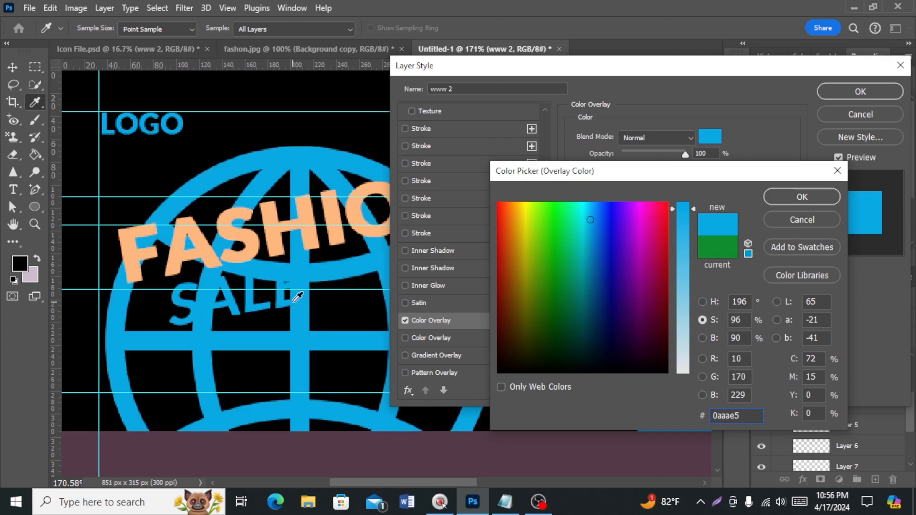
pyautogui.click(807, 195)
pyautogui.click(860, 91)
# Step: Shrink the globe icon to about 19 x 20 px at the banner's lower-left guides and add a horizontal guide along its upper edge
pyautogui.scroll(-2, 495, 429)
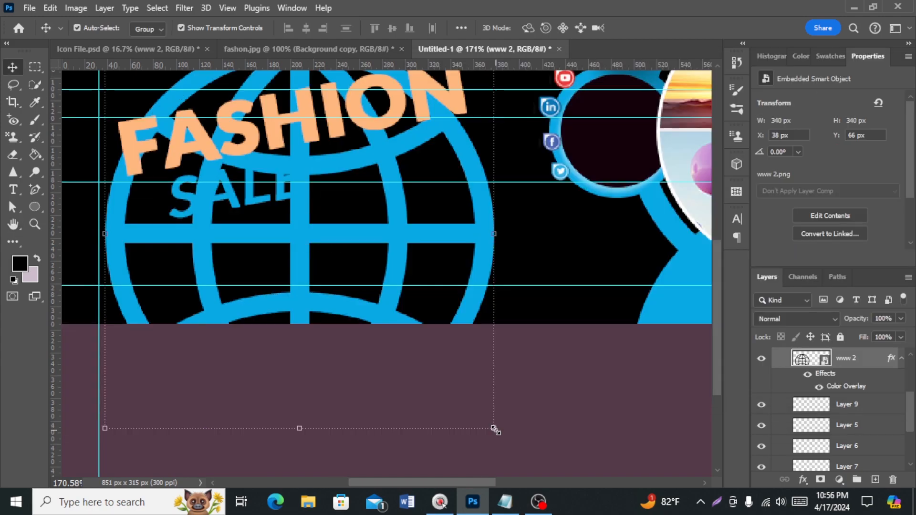
pyautogui.moveTo(495, 428); pyautogui.dragTo(356, 244)
pyautogui.moveTo(538, 202); pyautogui.dragTo(208, 272)
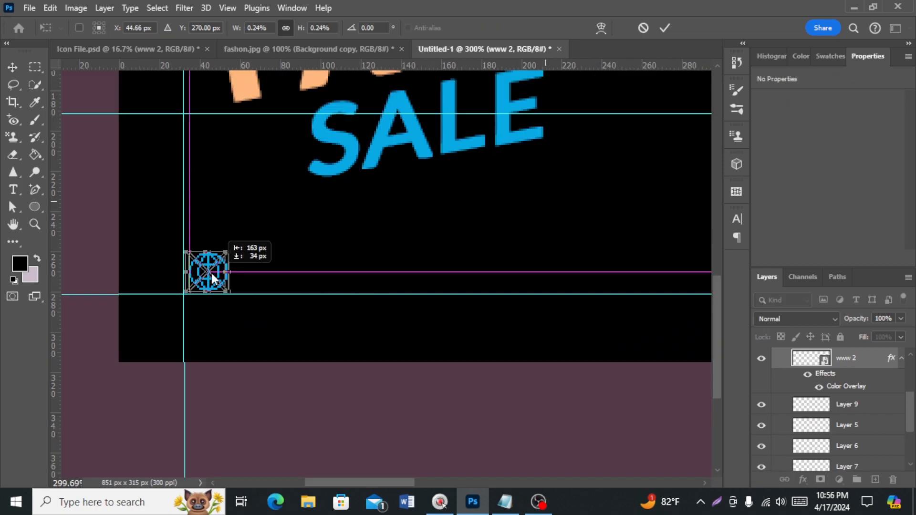
pyautogui.press('Return')
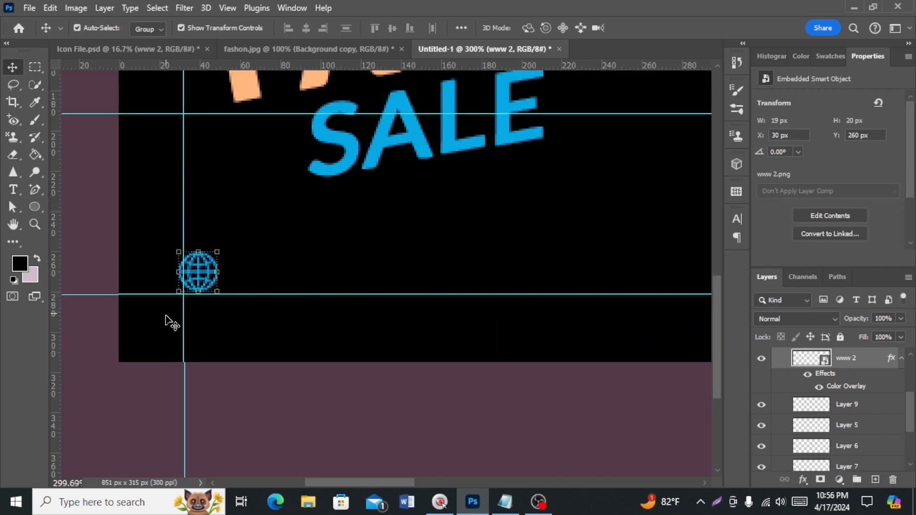
pyautogui.moveTo(292, 72); pyautogui.dragTo(267, 252)
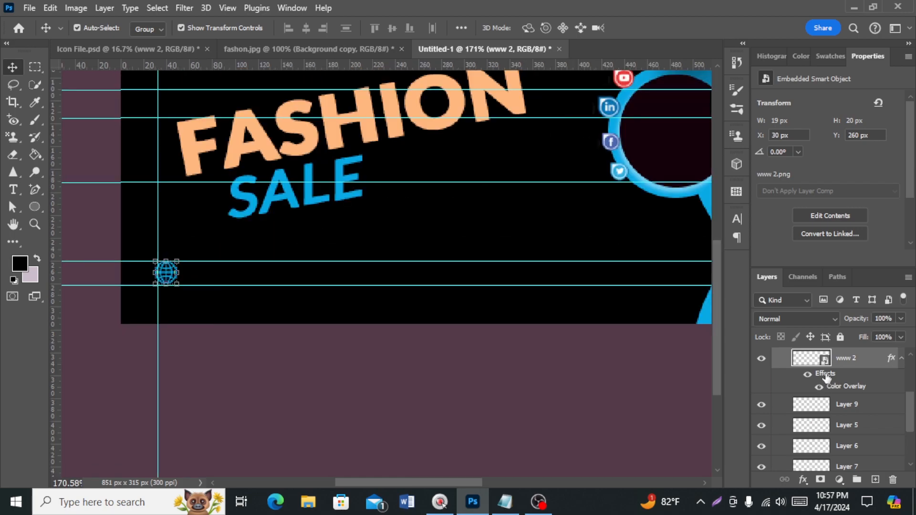
# Step: Add a new layer above the globe icon and copy the circled phone icon from Icon File.psd into the banner
pyautogui.click(875, 479)
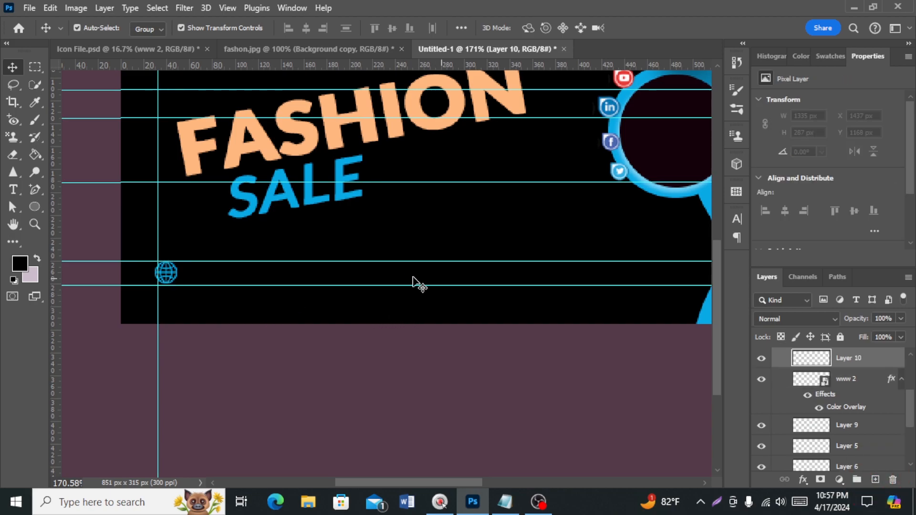
pyautogui.click(165, 50)
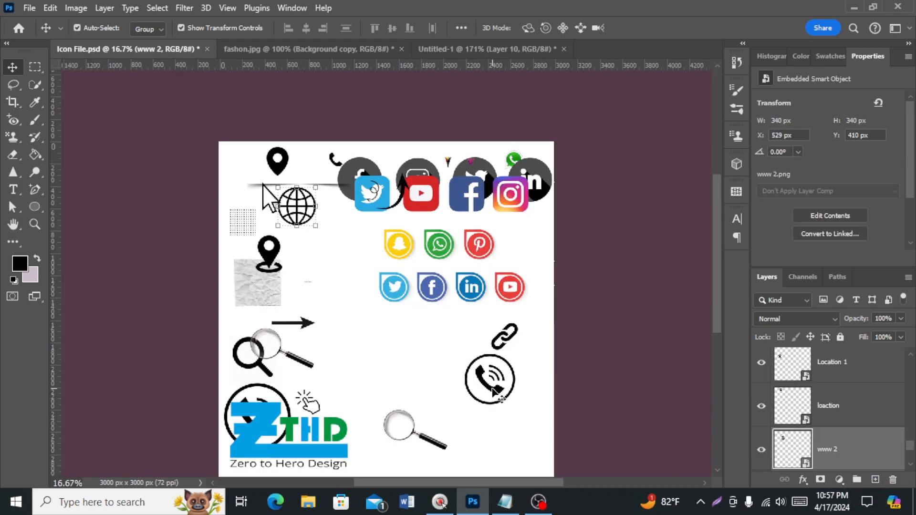
pyautogui.click(493, 388)
pyautogui.moveTo(493, 388); pyautogui.dragTo(377, 325)
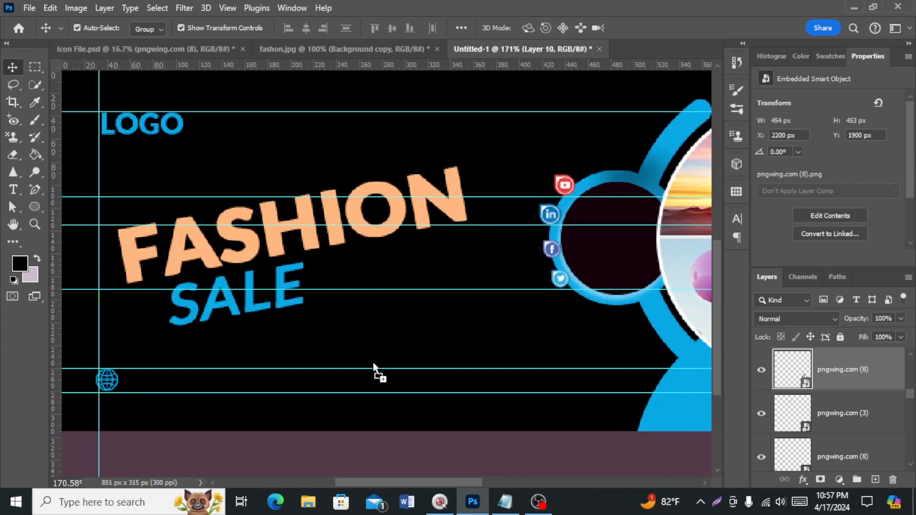
pyautogui.moveTo(376, 370); pyautogui.dragTo(377, 371)
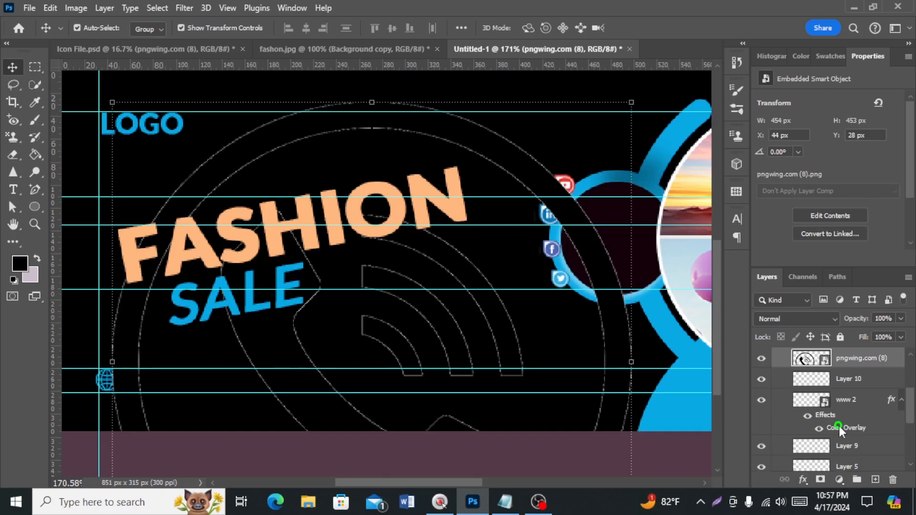
# Step: Copy the globe icon's layer style and paste it onto the phone icon layer
pyautogui.rightClick(840, 427)
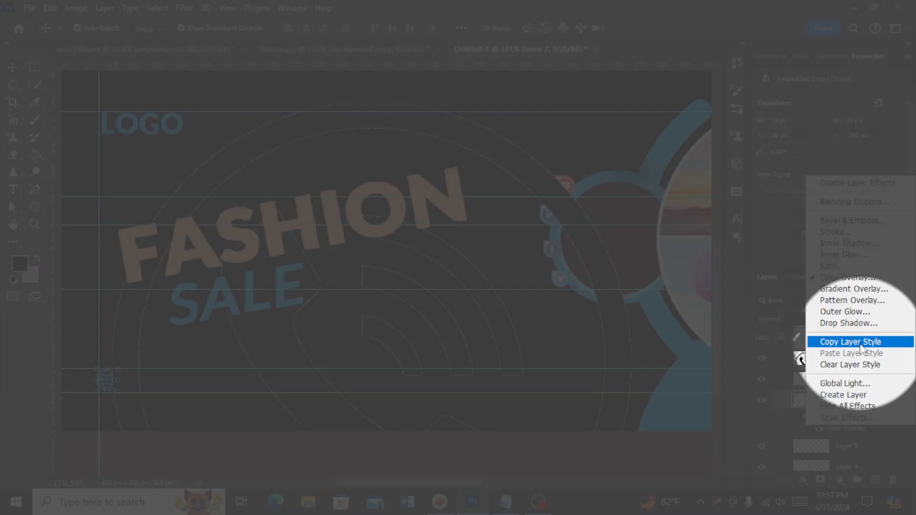
pyautogui.click(859, 347)
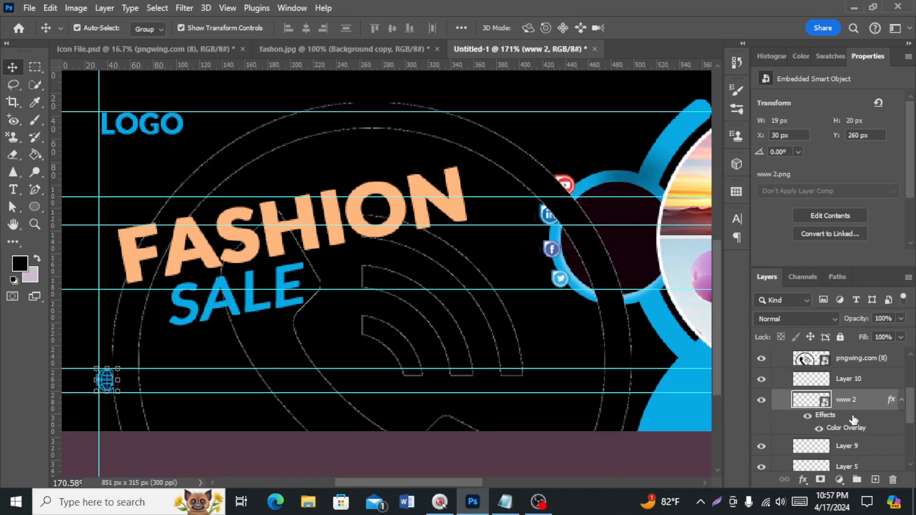
pyautogui.click(847, 382)
pyautogui.click(835, 363)
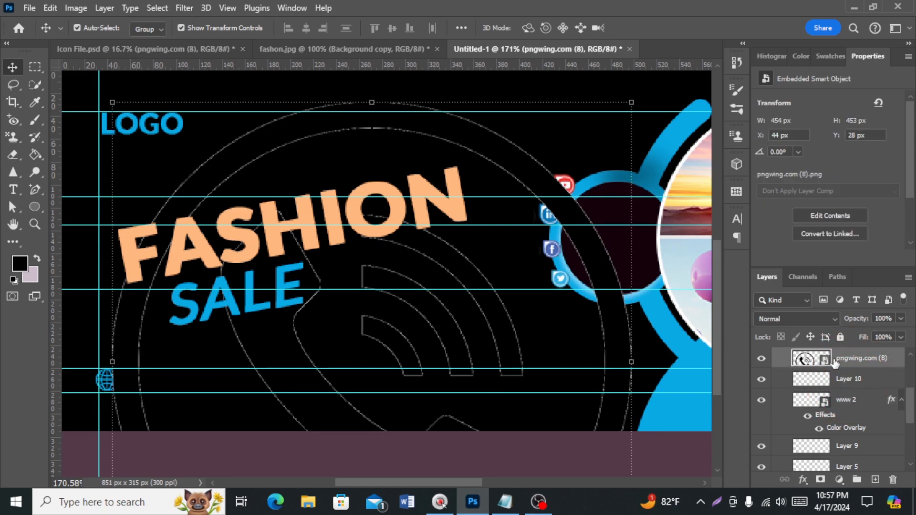
pyautogui.rightClick(835, 363)
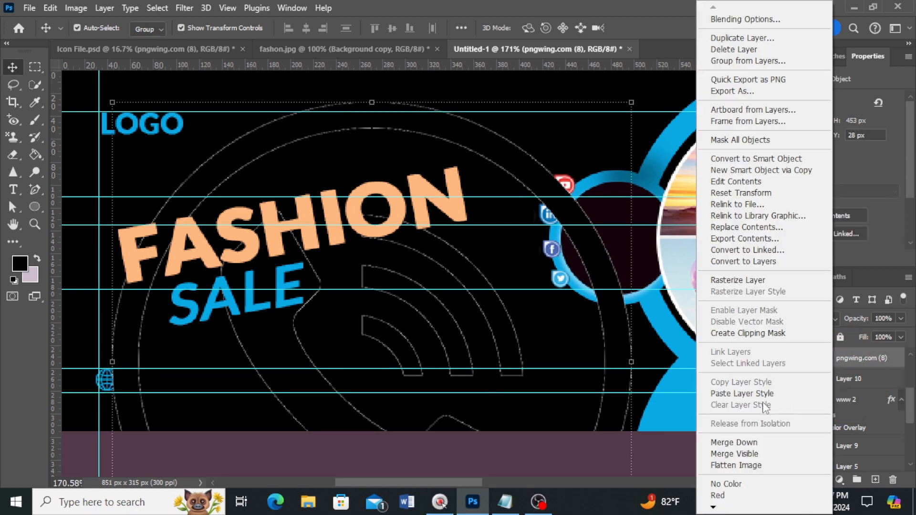
pyautogui.click(750, 394)
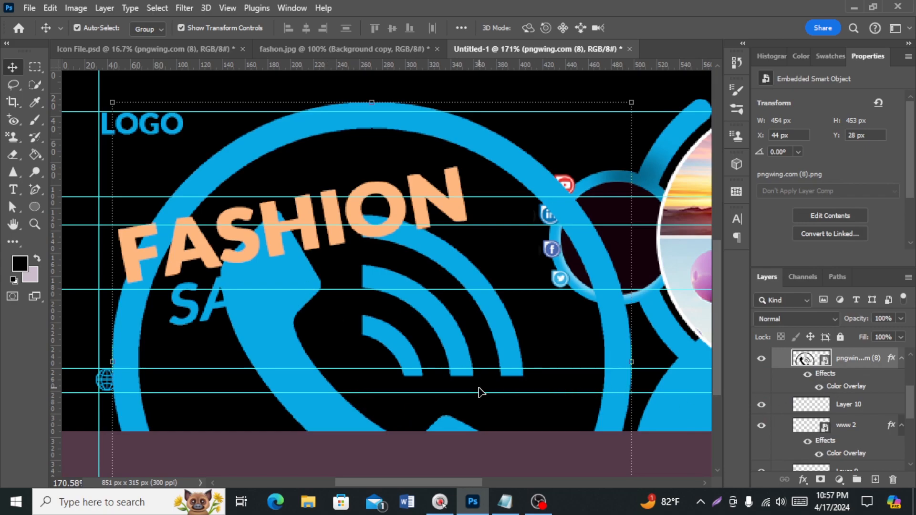
# Step: Scale the phone icon down to about 35 x 35 px below and beyond the SALE text
pyautogui.scroll(-5, 498, 408)
pyautogui.moveTo(634, 429); pyautogui.dragTo(421, 173)
pyautogui.scroll(3, 418, 181)
pyautogui.moveTo(411, 215); pyautogui.dragTo(464, 323)
# Step: Move the horizontal guide to about 260 px at the globe's upper edge and fit the phone icon between the guides at 23 x 23 px
pyautogui.moveTo(425, 276)
pyautogui.mouseDown()
pyautogui.moveTo(413, 260)
pyautogui.moveTo(431, 282)
pyautogui.mouseUp()
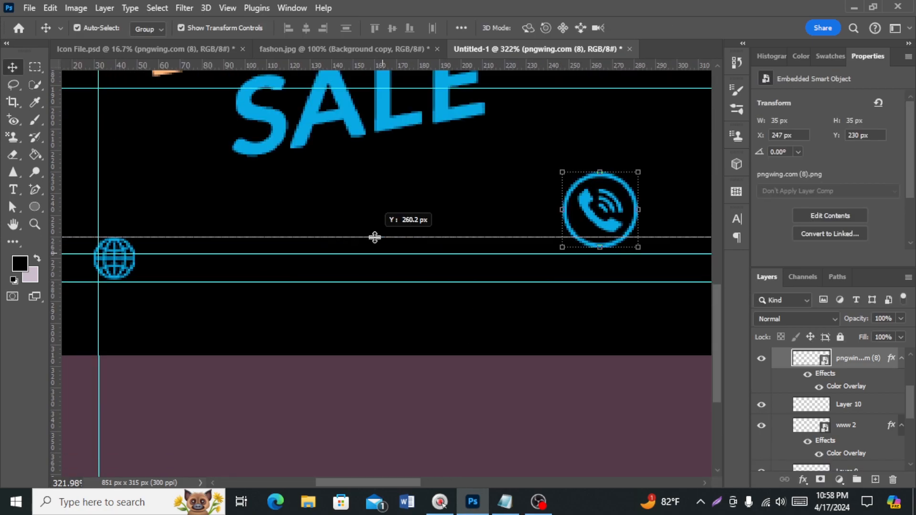
pyautogui.moveTo(374, 237); pyautogui.dragTo(375, 237)
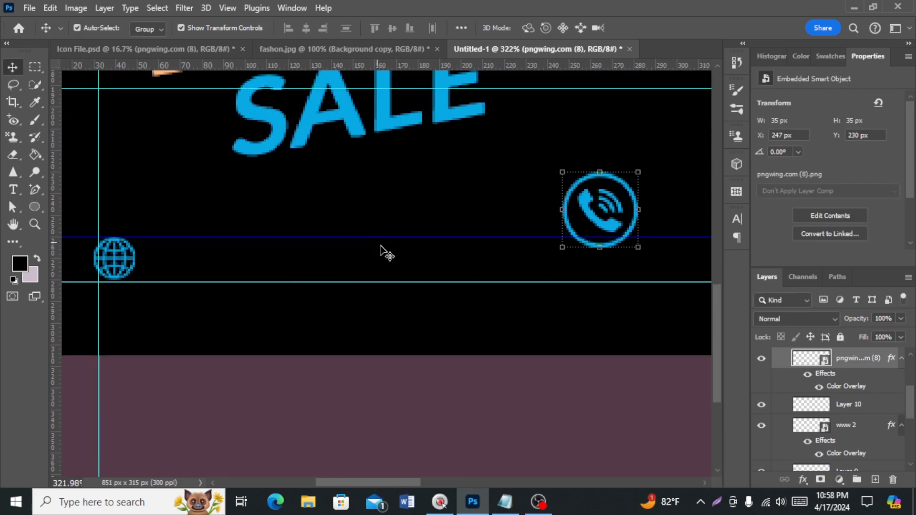
pyautogui.click(596, 215)
pyautogui.hscroll(5, 475, 327)
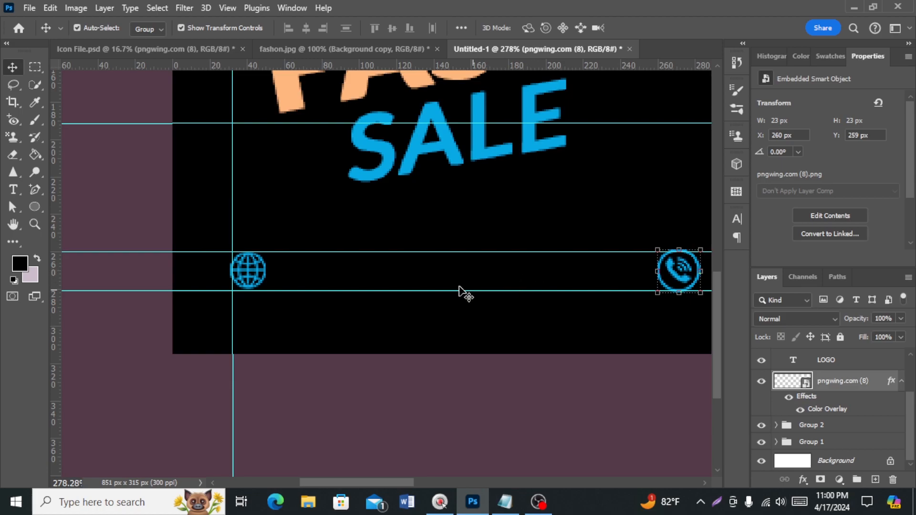
pyautogui.hscroll(3, 652, 296)
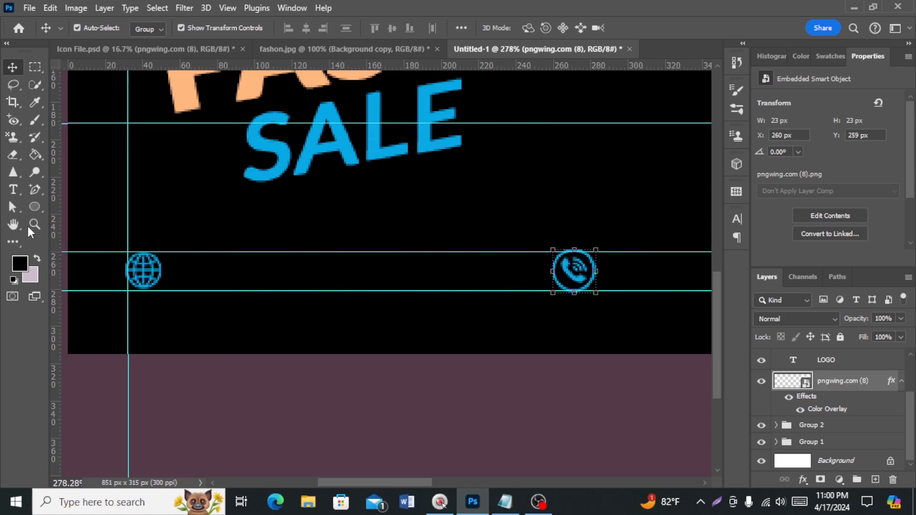
pyautogui.click(13, 190)
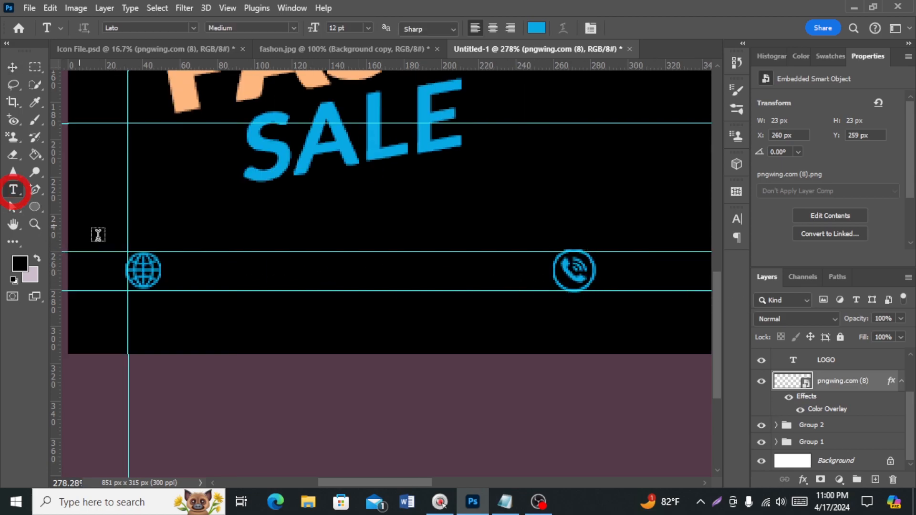
pyautogui.click(176, 275)
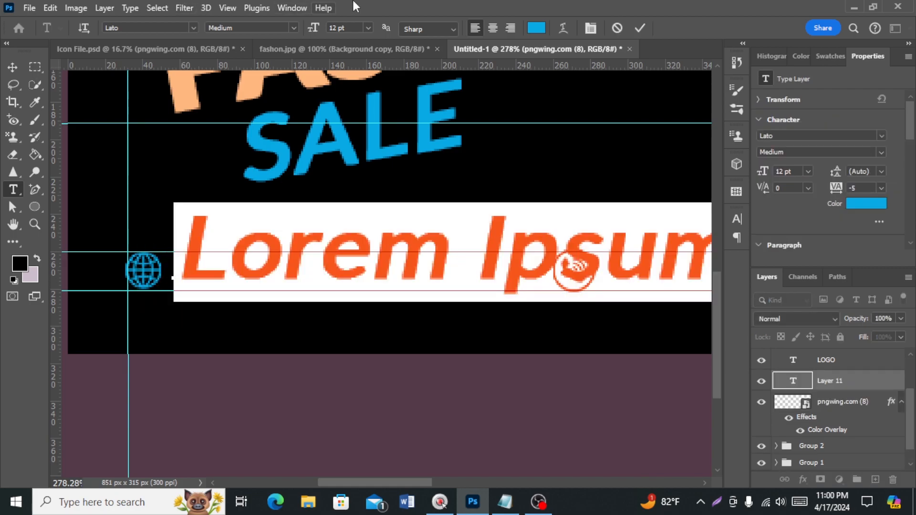
pyautogui.press('BackSpace')
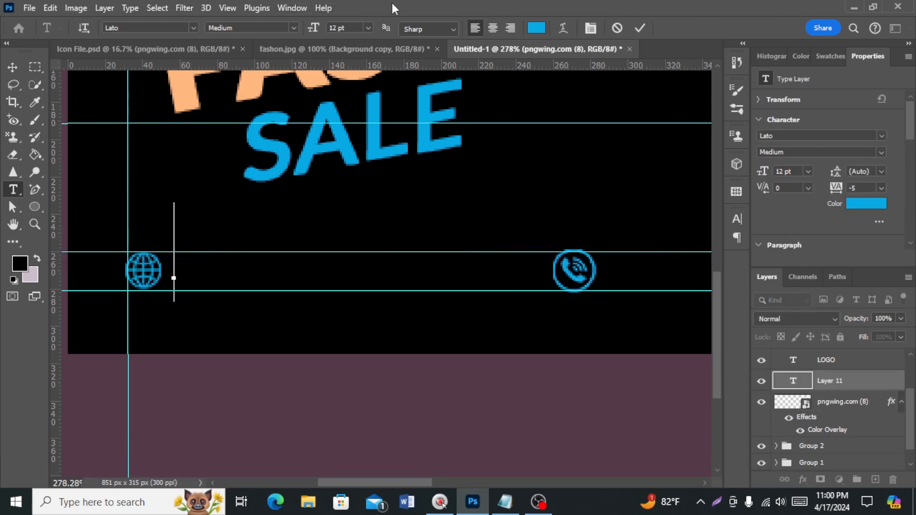
pyautogui.write('www.')
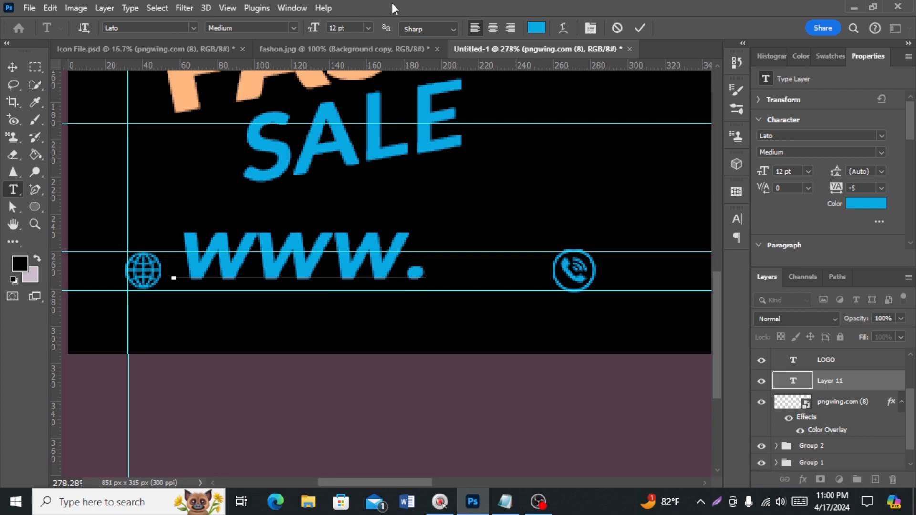
pyautogui.write('design')
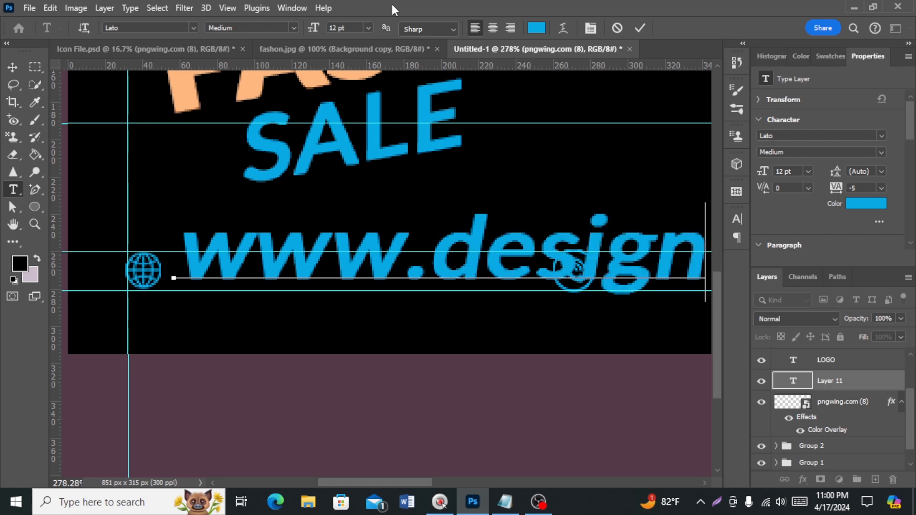
# Step: Set the web address text to 3 pt in Lato Hairline Italic
pyautogui.hotkey('ctrl', 'a')
pyautogui.click(738, 219)
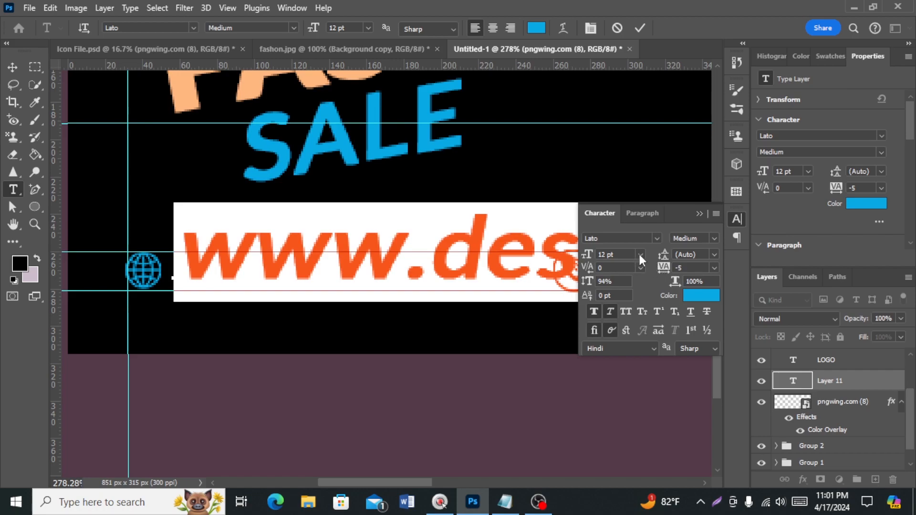
pyautogui.doubleClick(605, 255)
pyautogui.press('BackSpace')
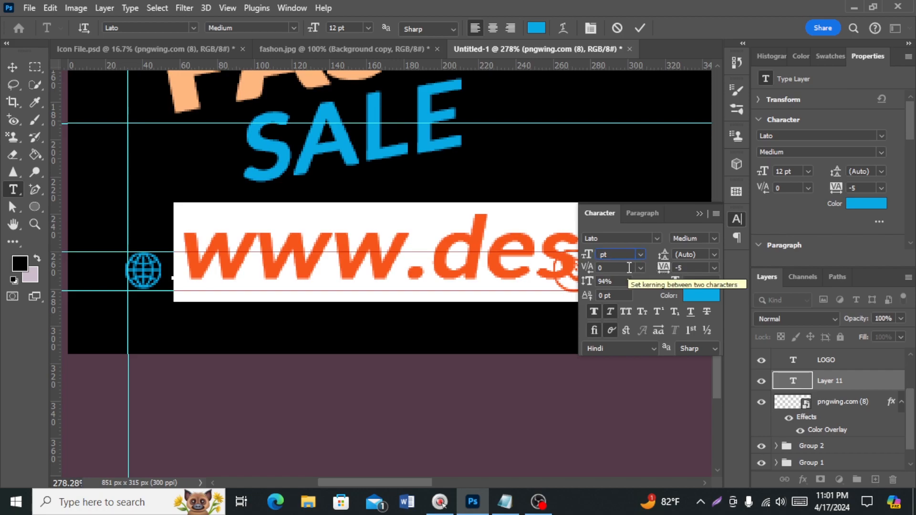
pyautogui.write('3')
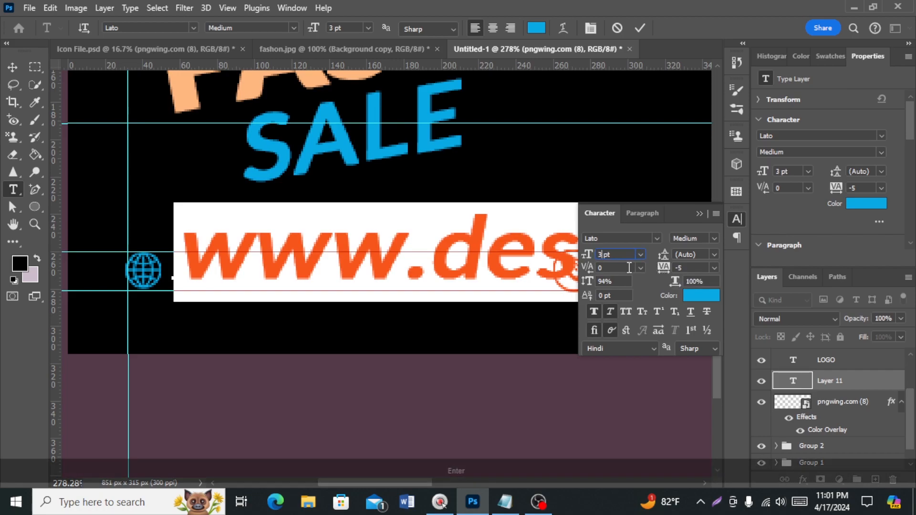
pyautogui.press('Return')
pyautogui.click(713, 239)
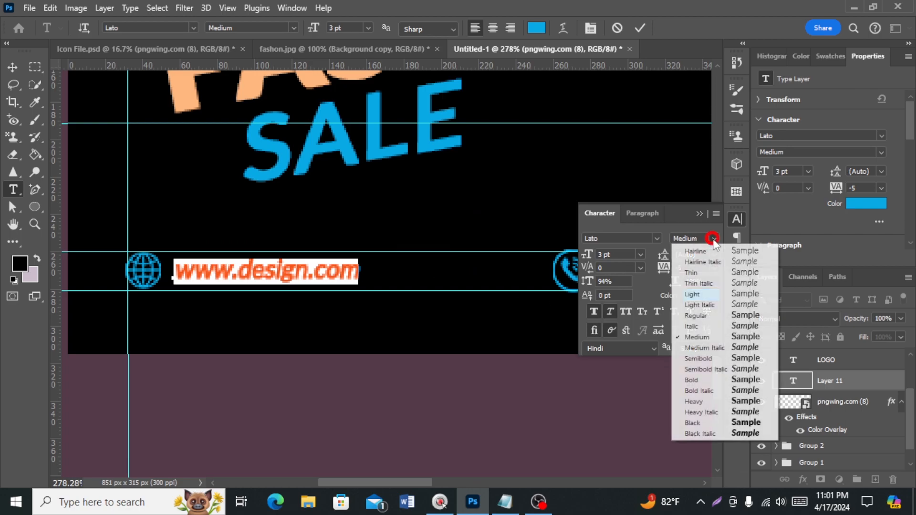
pyautogui.click(693, 305)
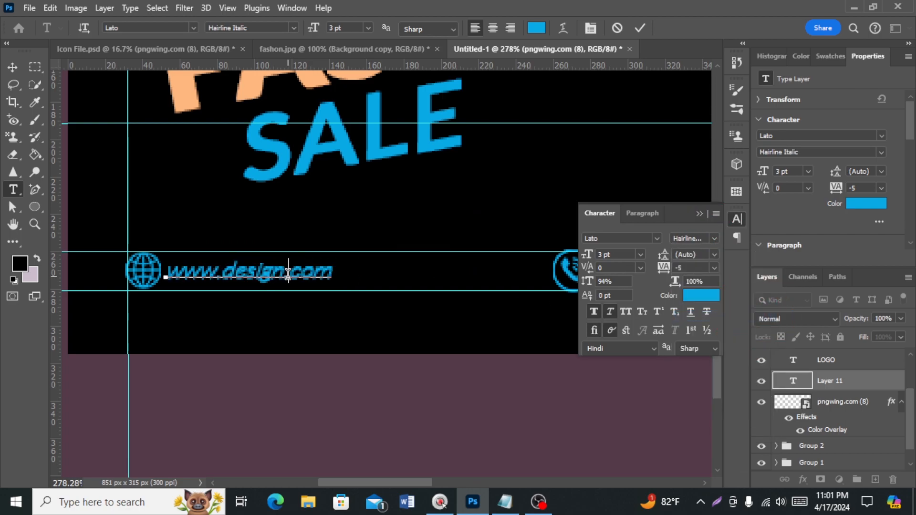
# Step: Recolor the web address with the peach #ffb87f sampled from FASHION, and set its leading to 12 pt and tracking to 75
pyautogui.tripleClick(288, 273)
pyautogui.click(701, 296)
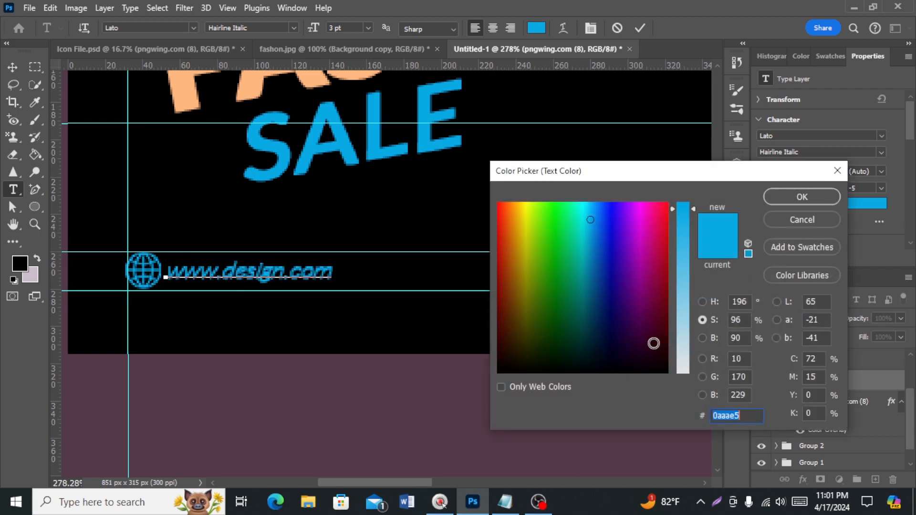
pyautogui.write('e6e6e6')
pyautogui.click(258, 87)
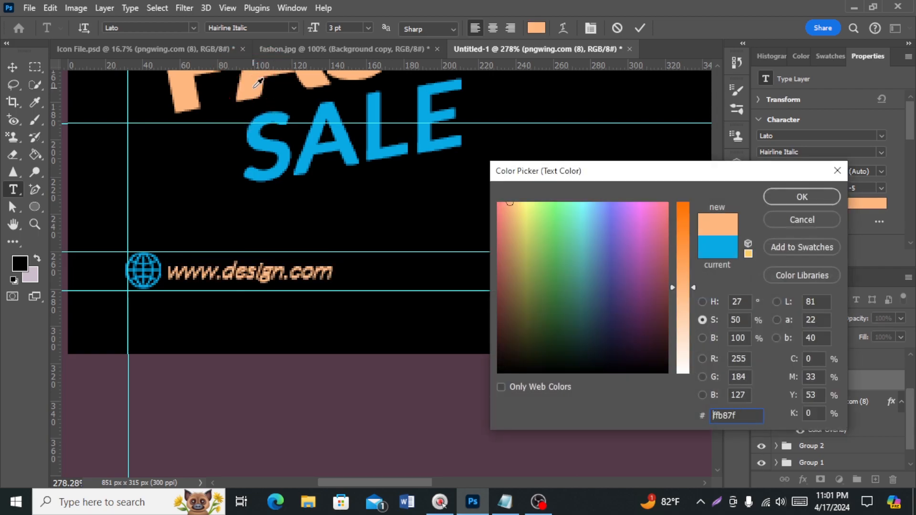
pyautogui.press('Return')
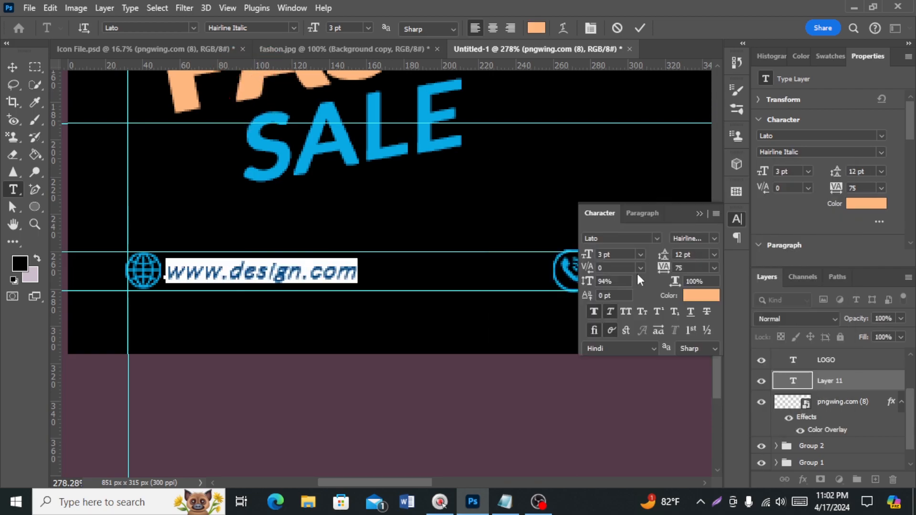
pyautogui.hotkey('ctrl', 't')
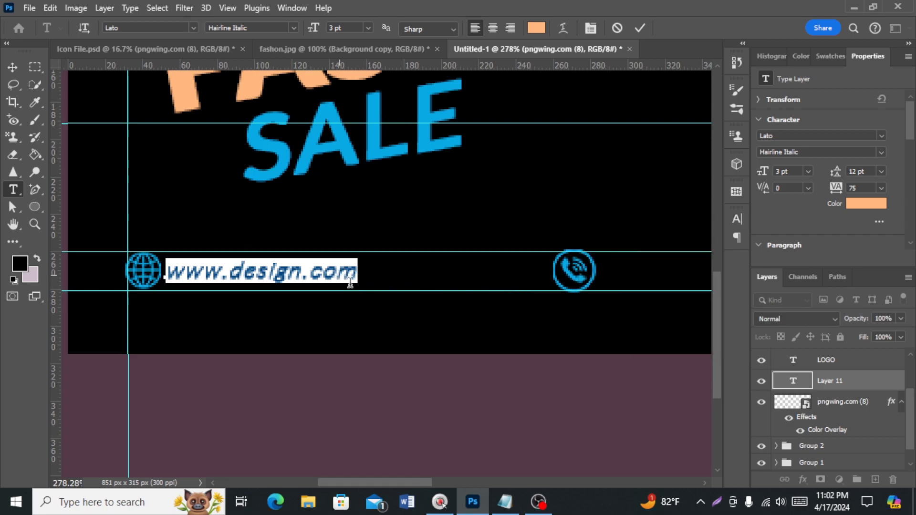
pyautogui.click(14, 68)
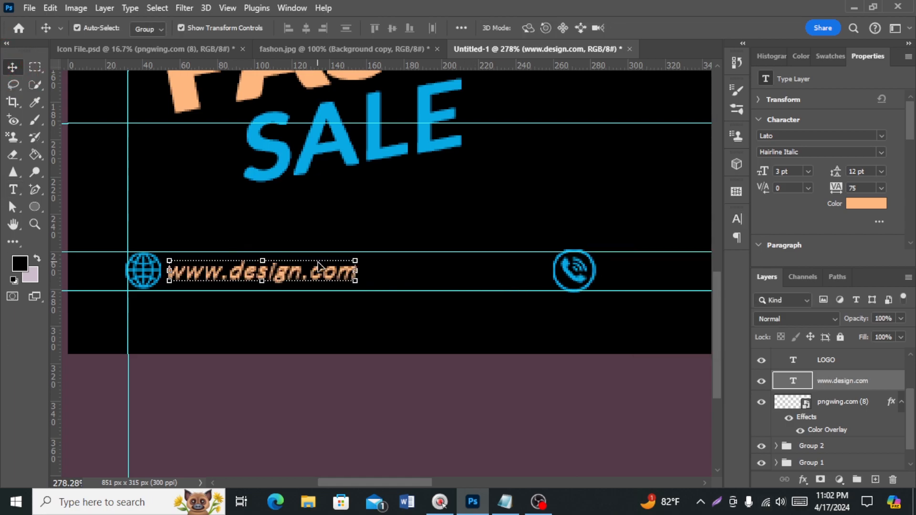
# Step: Duplicate the web address beside the phone icon and replace the copy's text with the contact phone number
pyautogui.moveTo(321, 277); pyautogui.dragTo(639, 292)
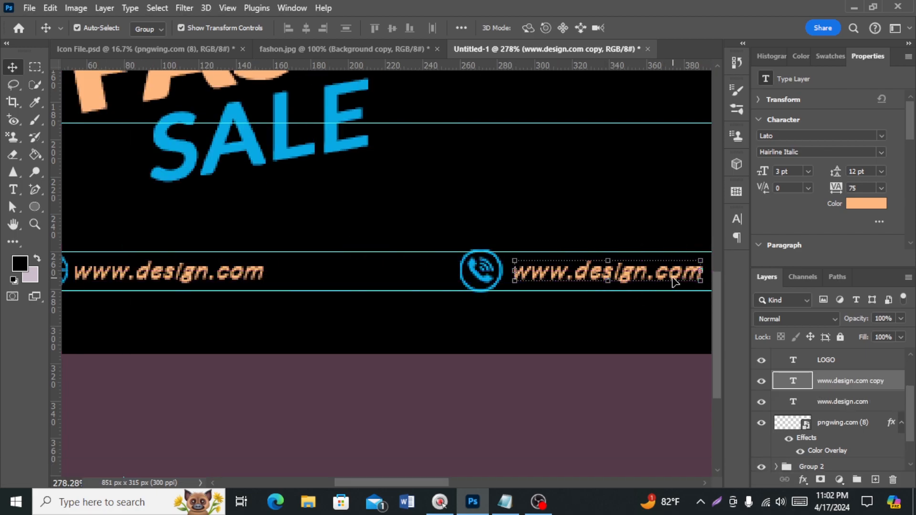
pyautogui.click(17, 192)
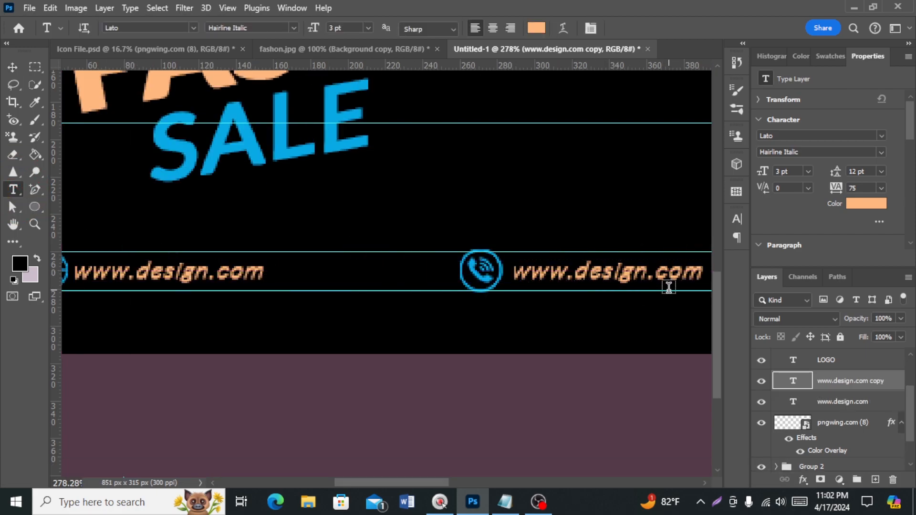
pyautogui.click(686, 276)
pyautogui.press('BackSpace')
pyautogui.press('BackSpace')
pyautogui.press('BackSpace')
pyautogui.press('BackSpace')
pyautogui.press('BackSpace')
pyautogui.press('BackSpace')
pyautogui.press('BackSpace')
pyautogui.press('BackSpace')
pyautogui.press('BackSpace')
pyautogui.press('BackSpace')
pyautogui.press('BackSpace')
pyautogui.press('BackSpace')
pyautogui.press('BackSpace')
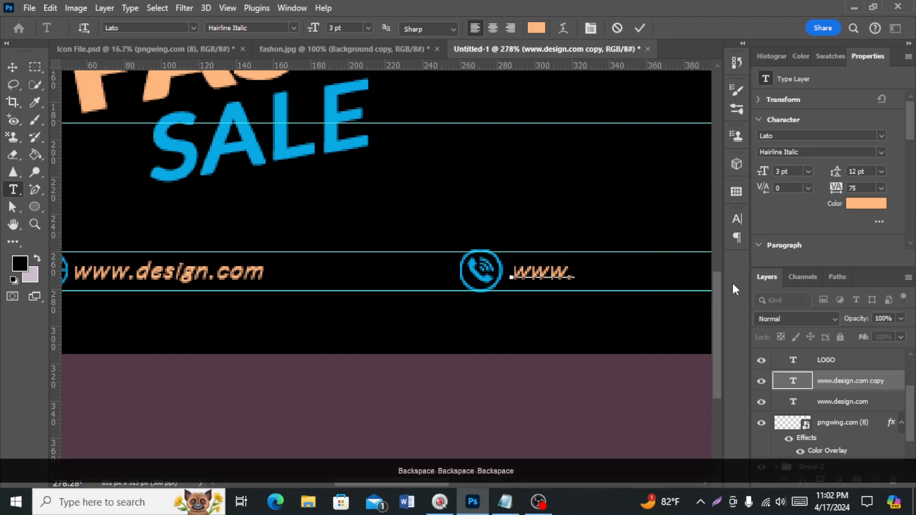
pyautogui.press('BackSpace')
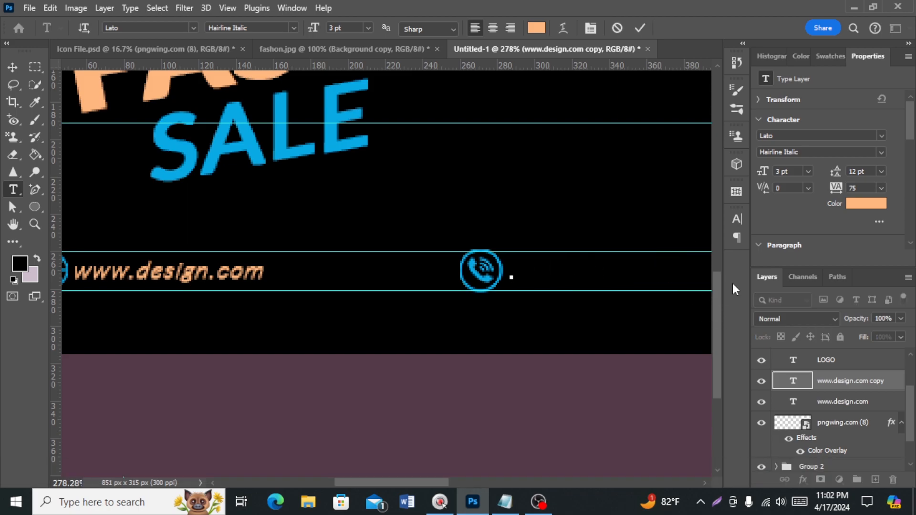
pyautogui.hotkey('ctrl', 'v')
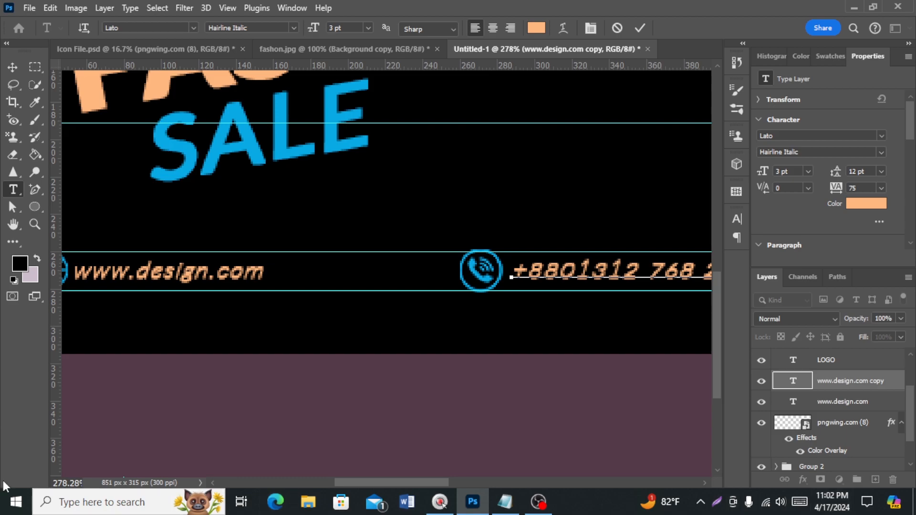
pyautogui.scroll(-6, 386, 237)
pyautogui.scroll(5, 438, 406)
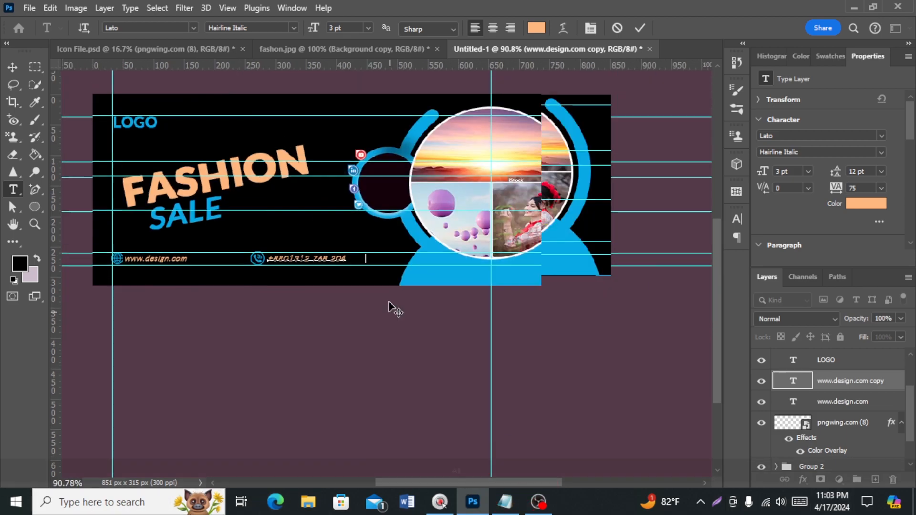
pyautogui.scroll(3, 382, 268)
pyautogui.scroll(4, 371, 265)
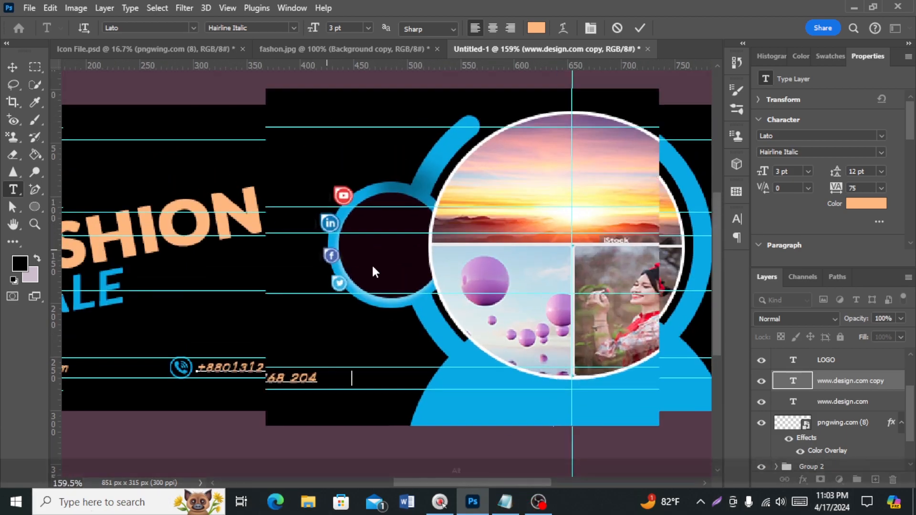
pyautogui.hotkey('ctrl', 'Return')
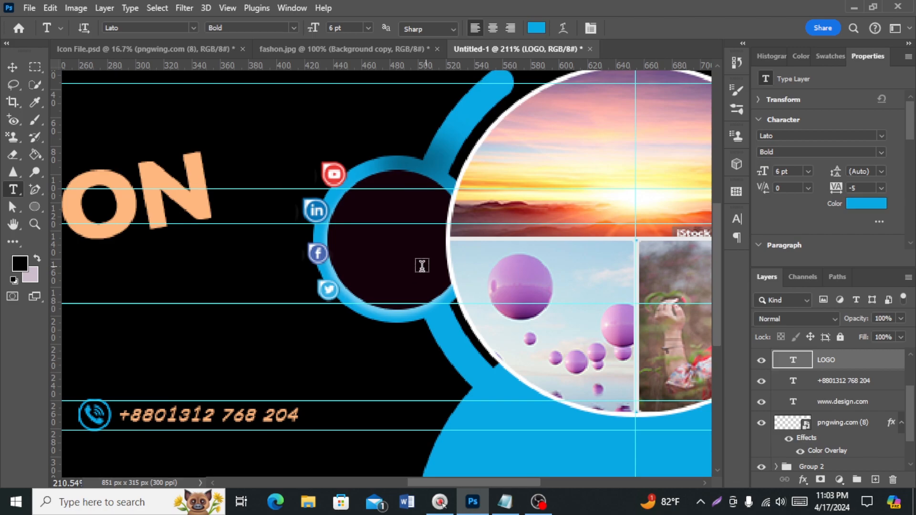
# Step: Add a new two-line text reading 50% and OFF on the black area above the social icons
pyautogui.click(12, 206)
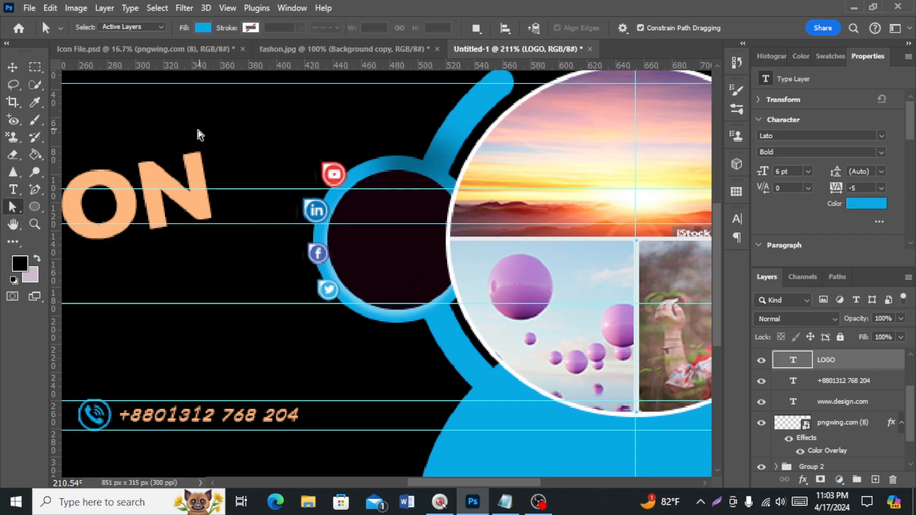
pyautogui.press('t')
pyautogui.click(234, 127)
pyautogui.press('BackSpace')
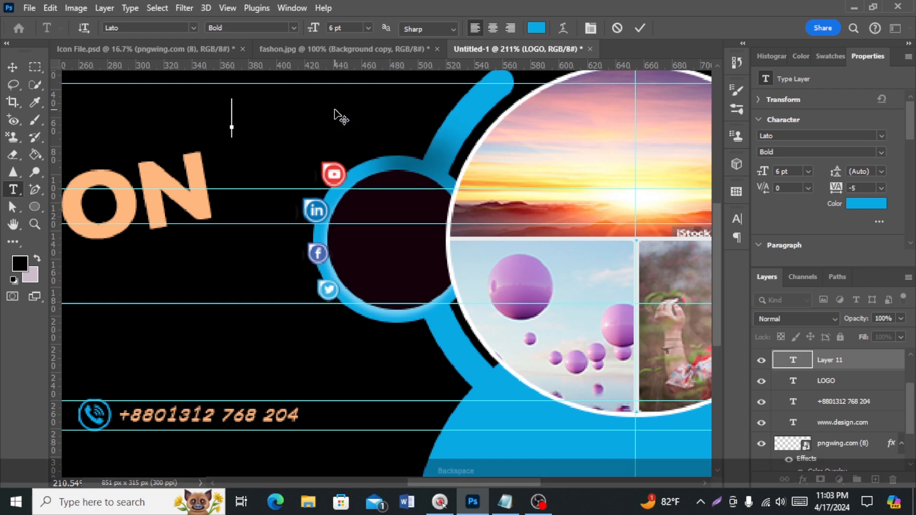
pyautogui.write('50%')
pyautogui.press('Return')
pyautogui.write('OFF')
# Step: Color the word OFF with the peach #ffb87f sampled from the FASHION text
pyautogui.hotkey('shift', 'Home')
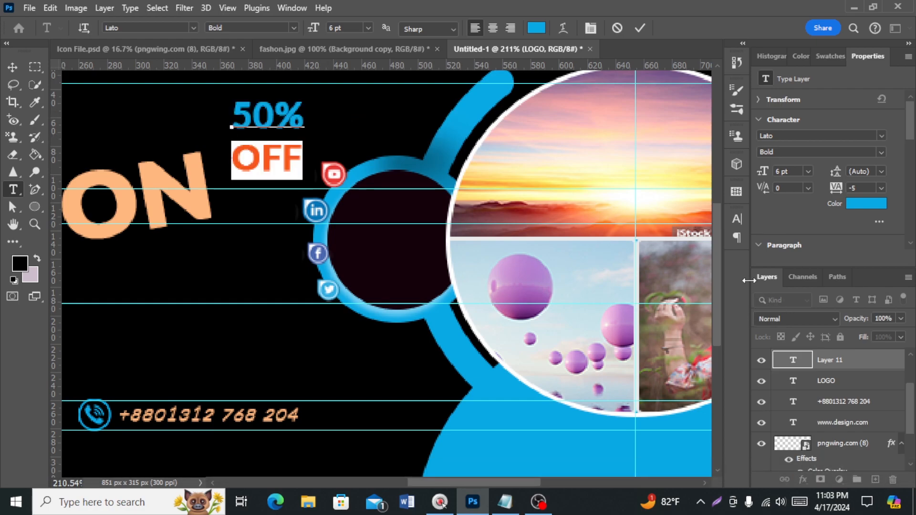
pyautogui.click(738, 220)
pyautogui.click(702, 295)
pyautogui.click(206, 194)
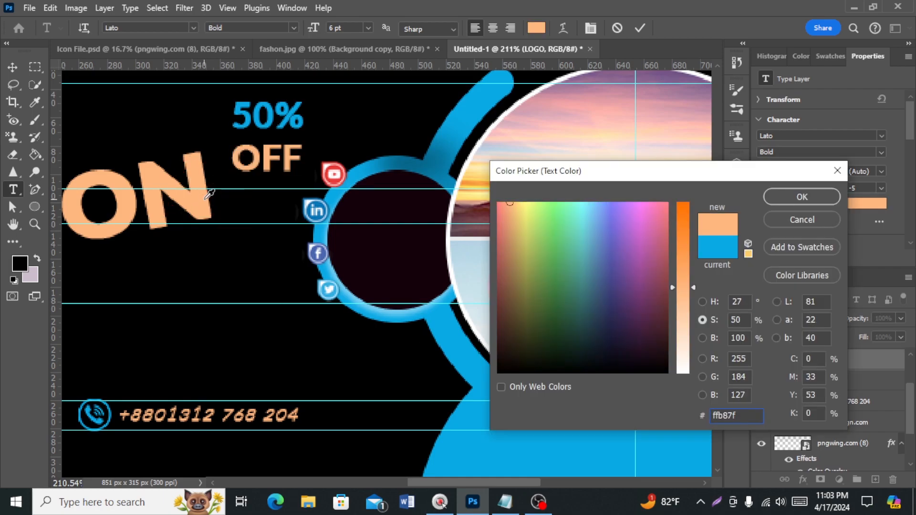
pyautogui.click(804, 194)
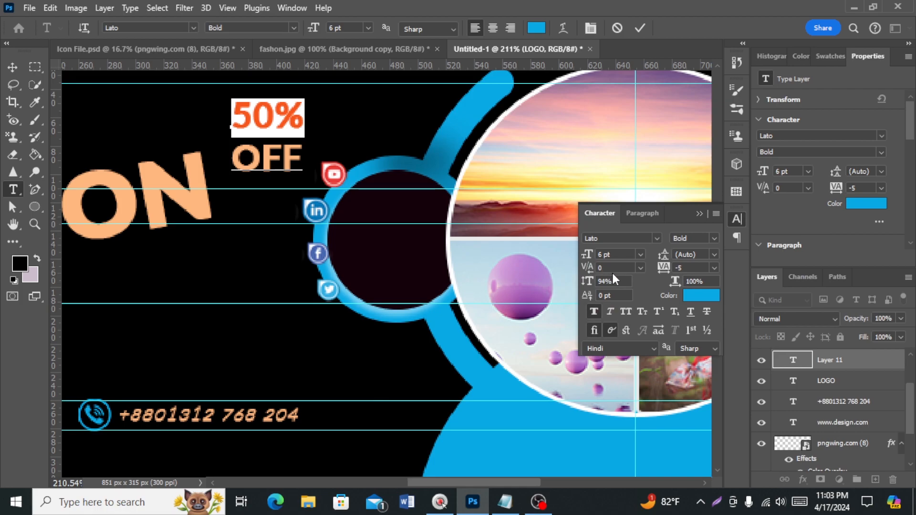
# Step: Set 50% to Black Italic and give both lines 6 pt leading, 35 tracking, 99% vertical scale and 1 pt baseline shift
pyautogui.click(712, 239)
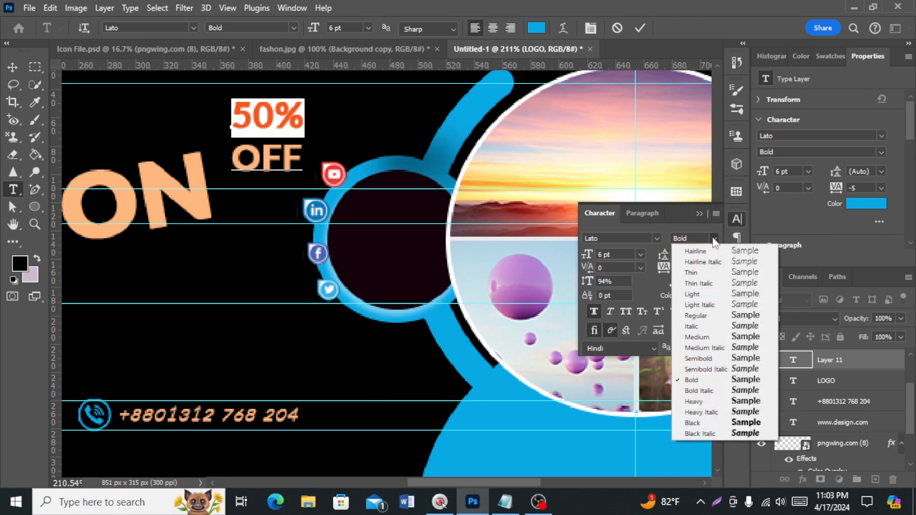
pyautogui.click(763, 434)
pyautogui.hotkey('ctrl', 'a')
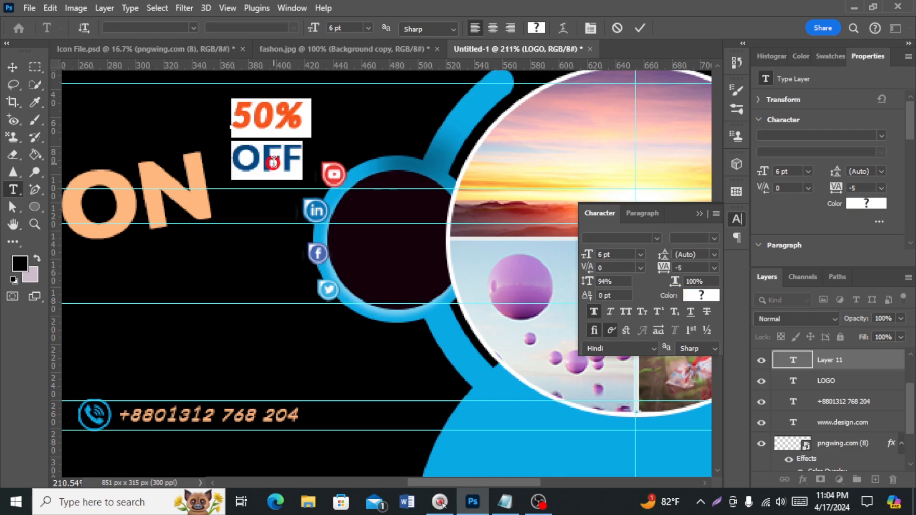
pyautogui.moveTo(590, 283); pyautogui.dragTo(592, 296)
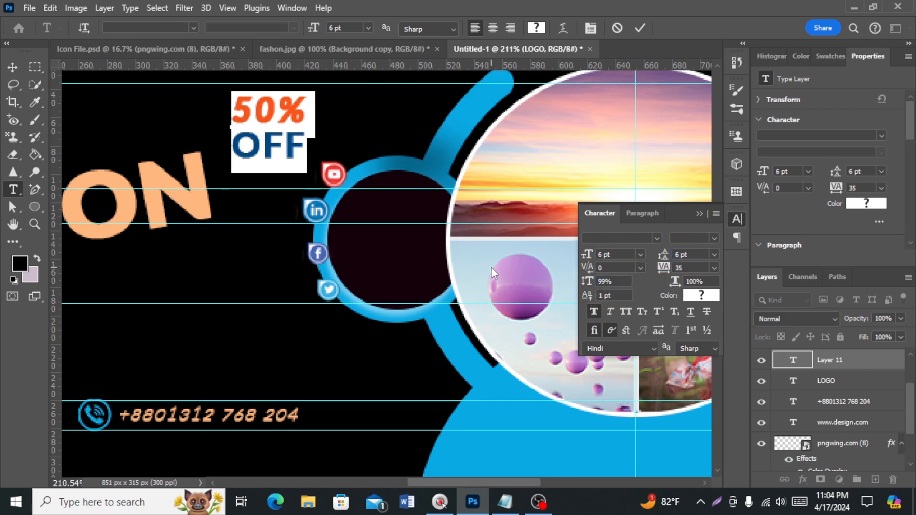
# Step: Apply faux italic to OFF and move the 50% OFF text into the small discount circle
pyautogui.moveTo(233, 144); pyautogui.dragTo(308, 146)
pyautogui.click(609, 312)
pyautogui.moveTo(295, 206); pyautogui.dragTo(402, 312)
pyautogui.click(405, 261)
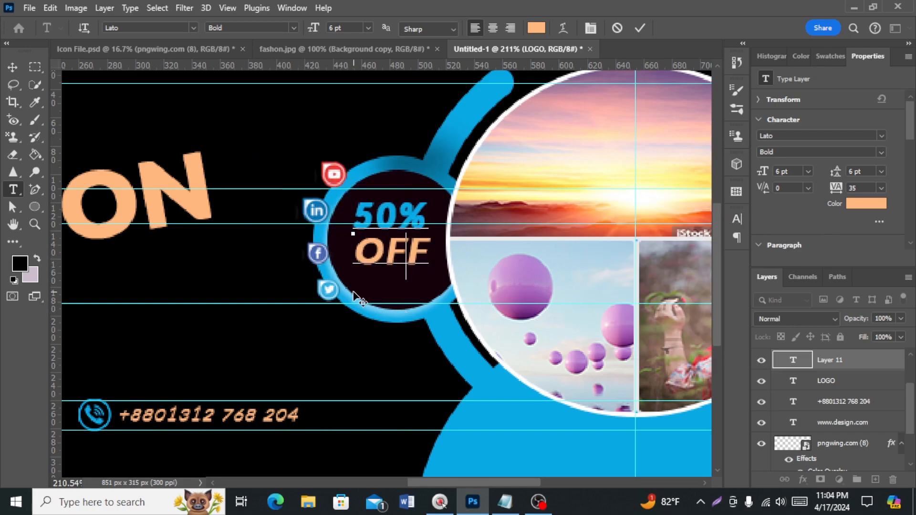
pyautogui.keyDown('alt'); pyautogui.scroll(-3, 304, 344); pyautogui.keyUp('alt')
pyautogui.keyDown('alt'); pyautogui.scroll(-1, 296, 371); pyautogui.keyUp('alt')
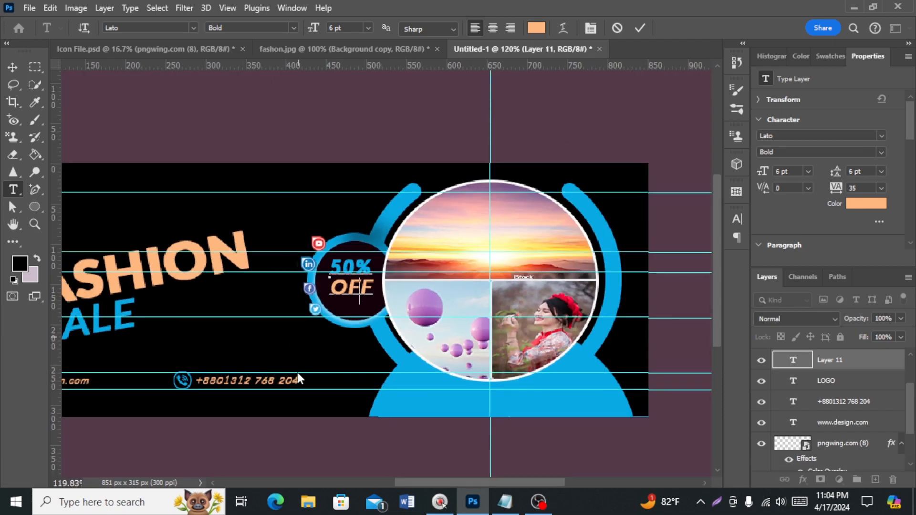
pyautogui.moveTo(474, 482); pyautogui.dragTo(443, 451)
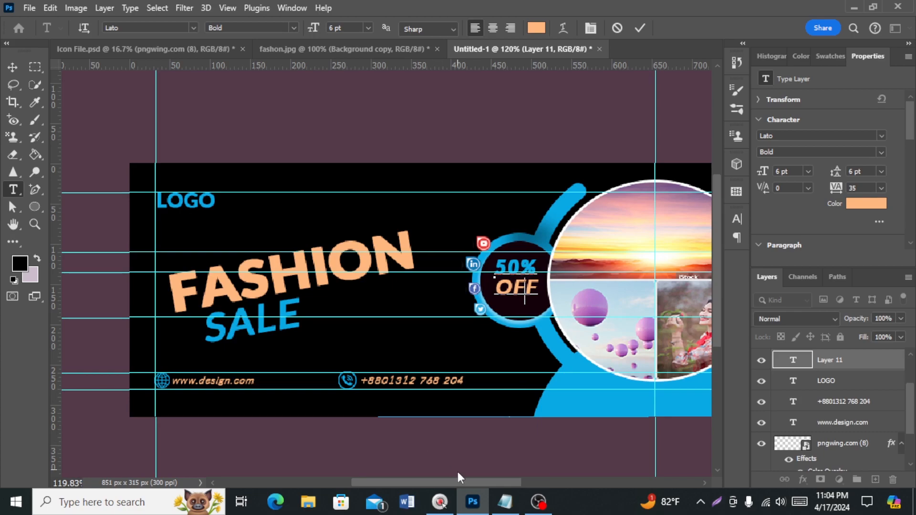
# Step: Commit the 50% OFF text and save a copy of the banner to Downloads as a JPEG named Sale
pyautogui.moveTo(466, 480); pyautogui.dragTo(454, 480)
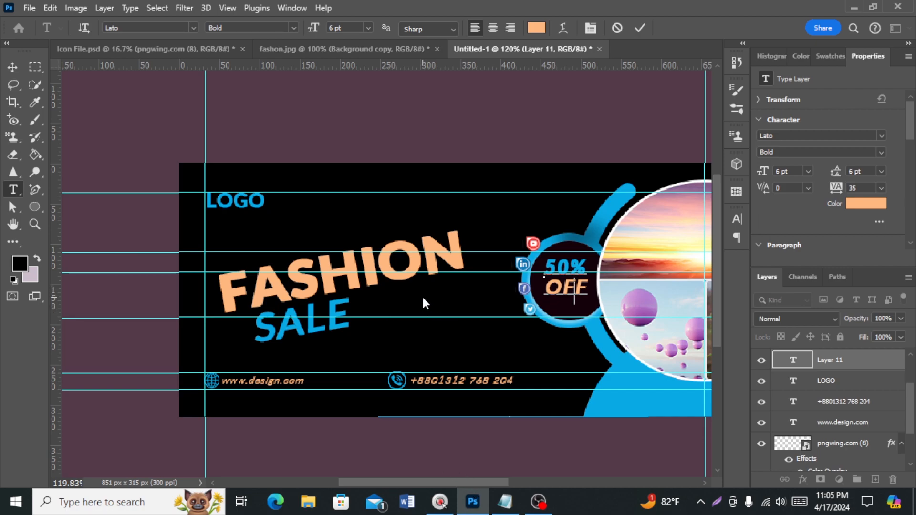
pyautogui.click(27, 9)
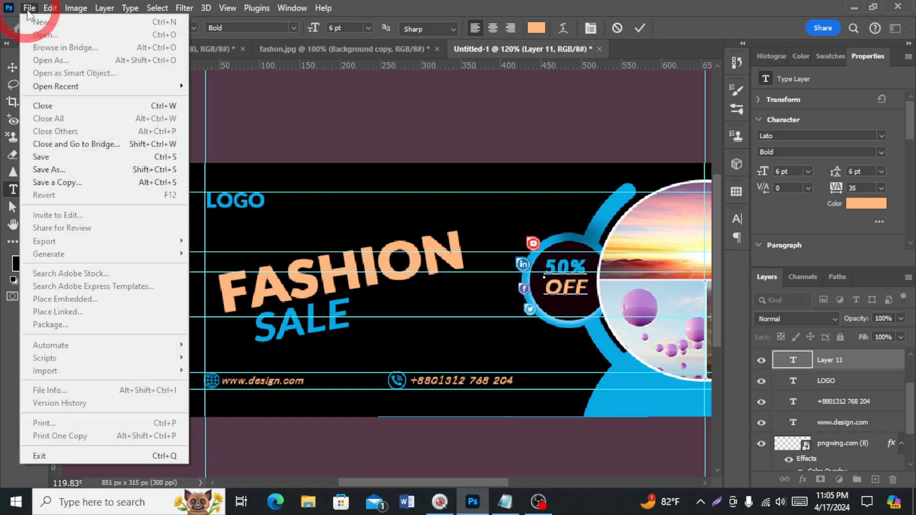
pyautogui.click(86, 169)
pyautogui.press('Return')
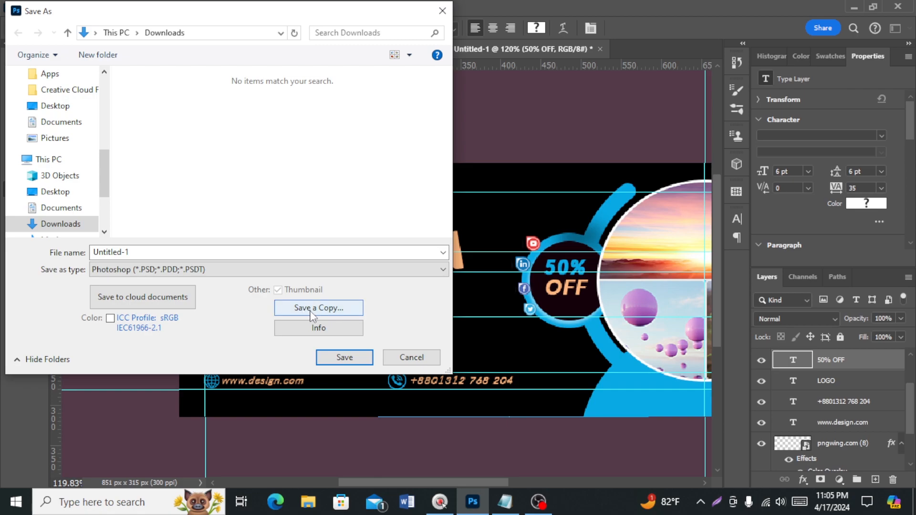
pyautogui.click(327, 309)
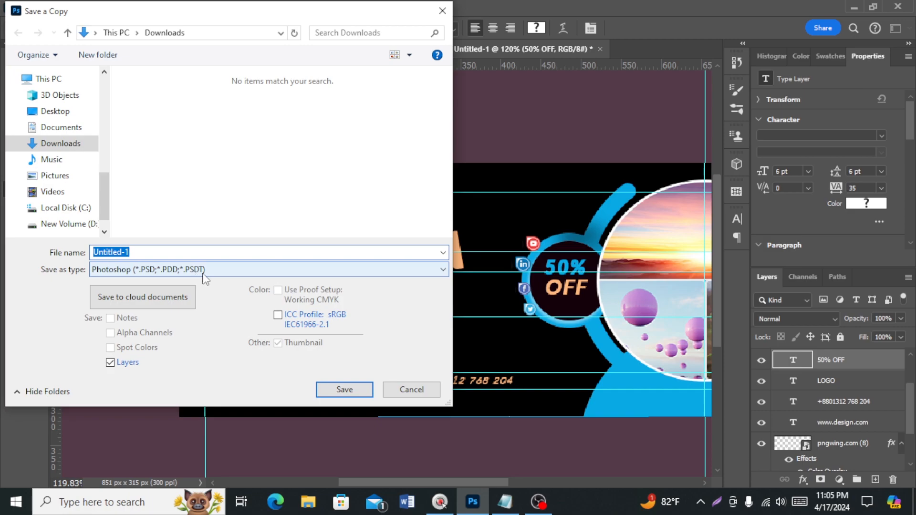
pyautogui.click(185, 253)
pyautogui.hotkey('ctrl', 'a')
pyautogui.write('Sale')
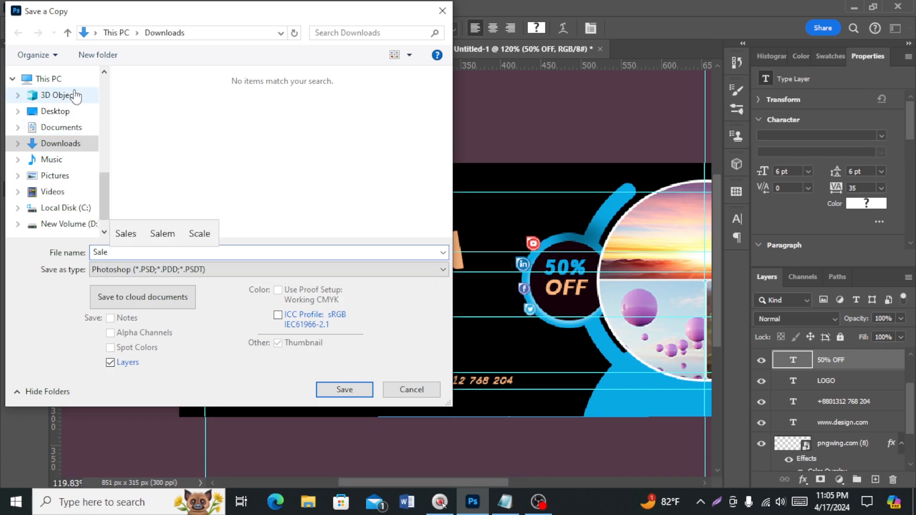
pyautogui.click(204, 271)
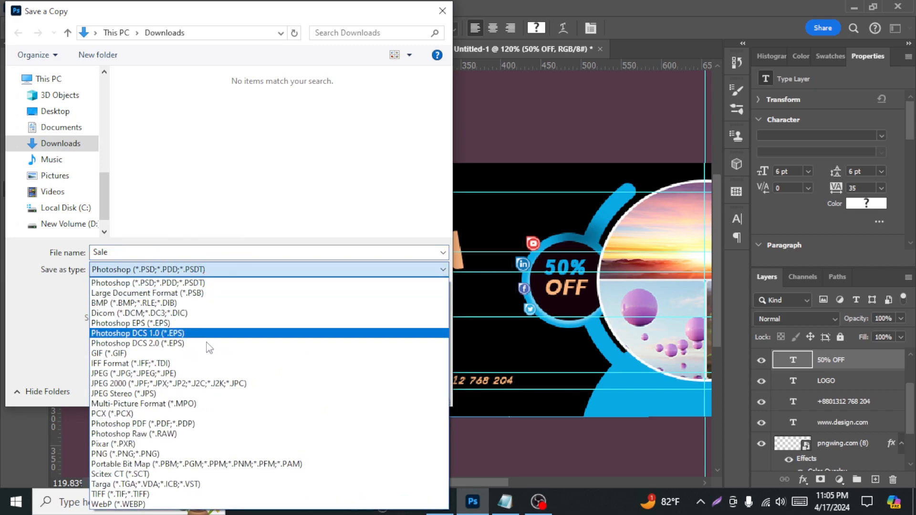
pyautogui.click(202, 374)
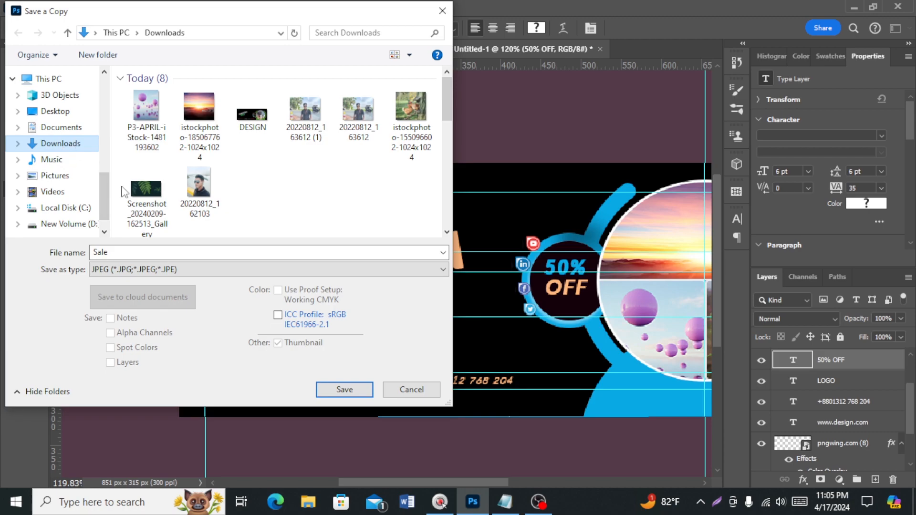
pyautogui.click(344, 390)
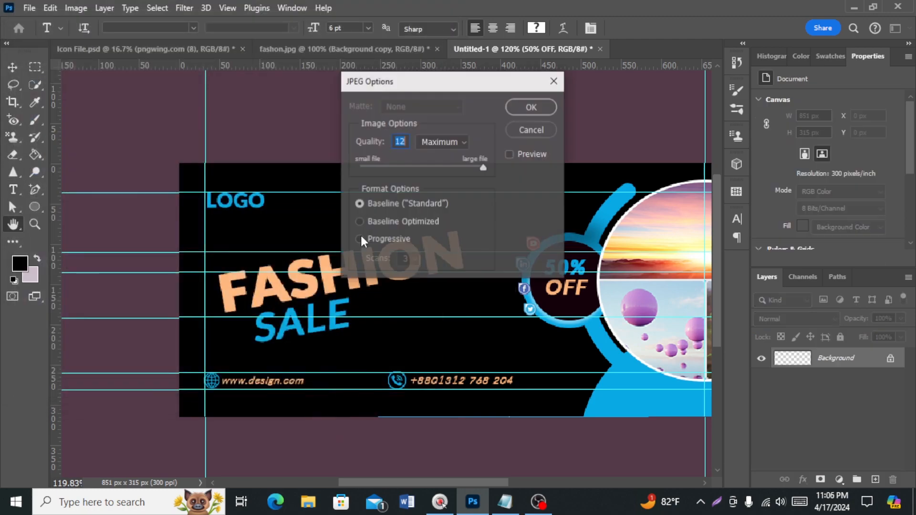
# Step: Export the JPEG at Maximum quality 12 with the Baseline ("Standard") format option
pyautogui.click(447, 144)
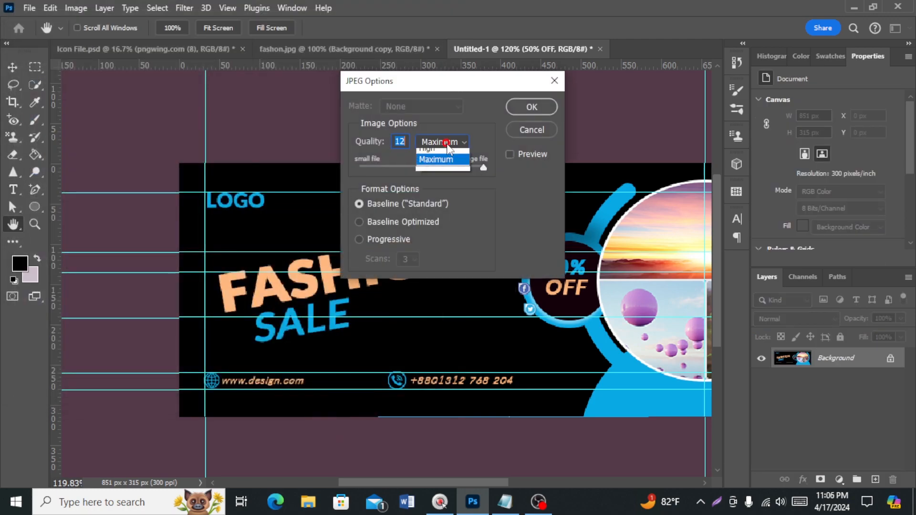
pyautogui.click(447, 168)
pyautogui.click(446, 145)
pyautogui.click(452, 177)
pyautogui.moveTo(443, 167); pyautogui.dragTo(483, 167)
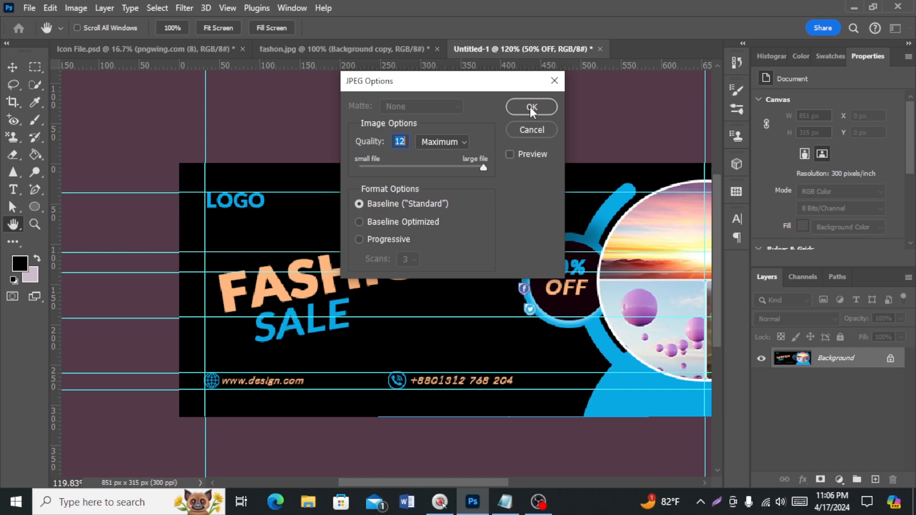
pyautogui.click(531, 108)
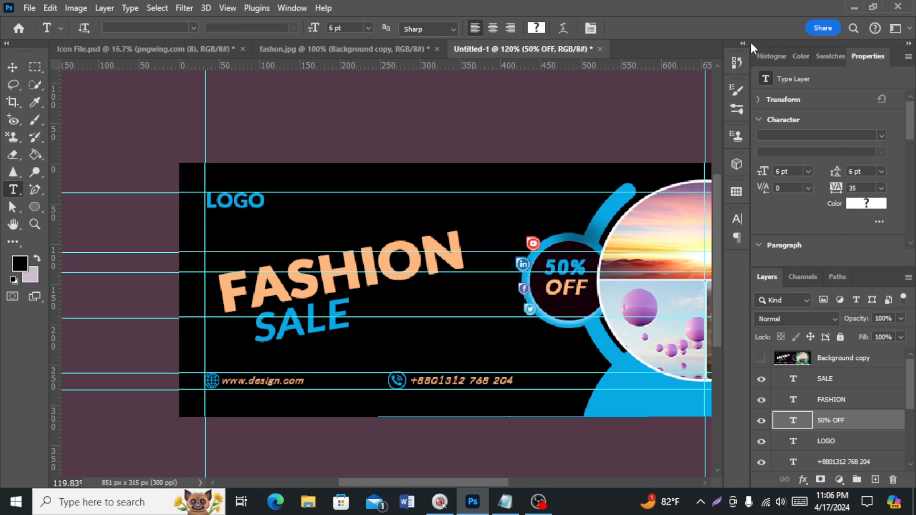
# Step: Switch to File Explorer and open the exported Sale JPG from the Downloads folder
pyautogui.click(853, 8)
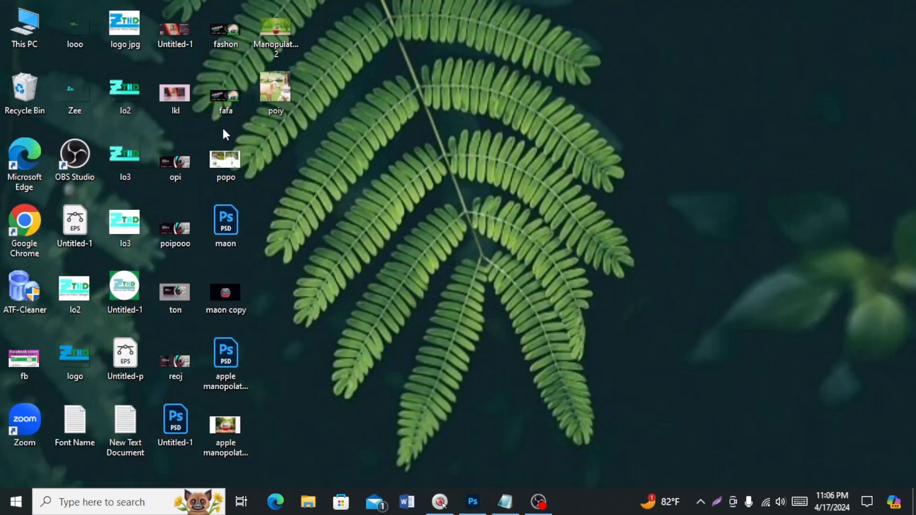
pyautogui.doubleClick(24, 27)
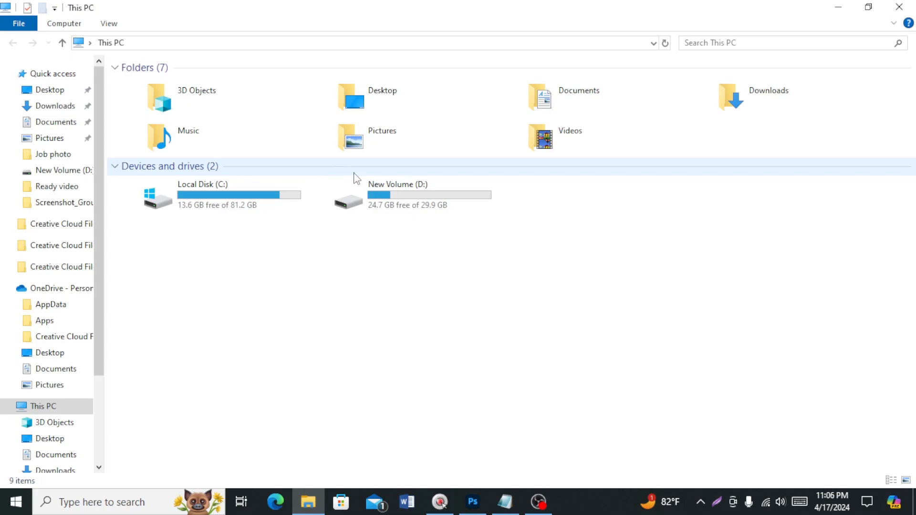
pyautogui.doubleClick(774, 113)
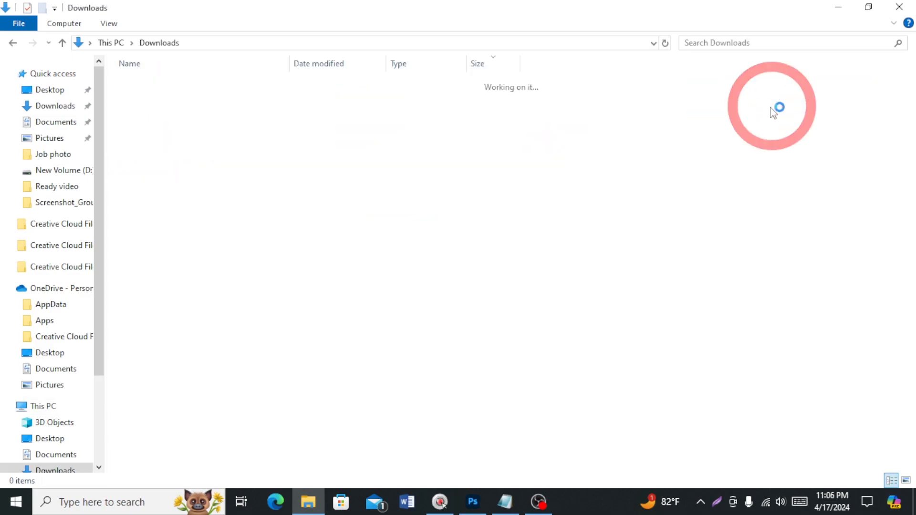
pyautogui.click(169, 188)
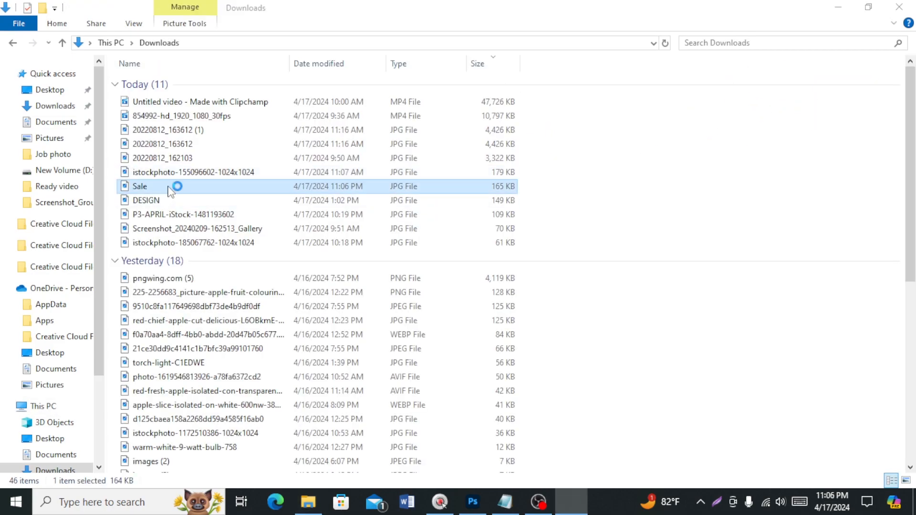